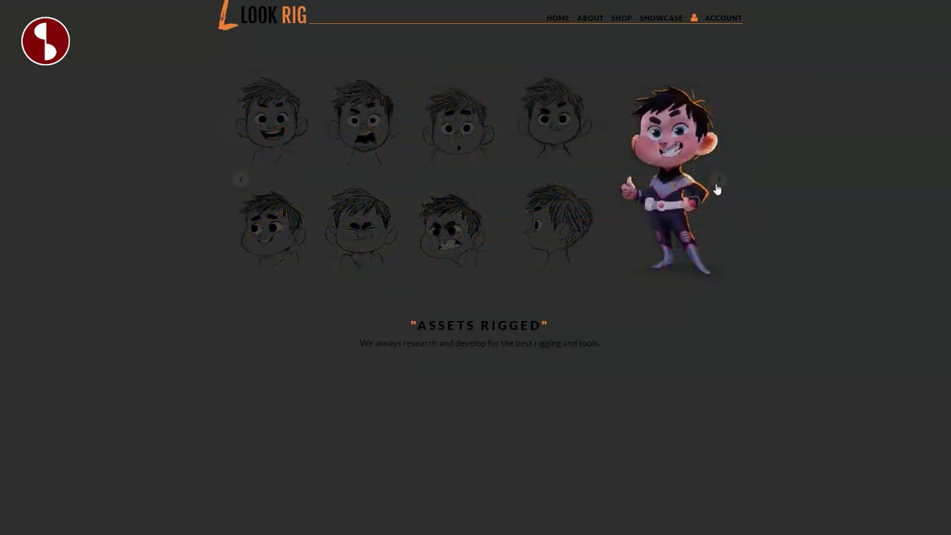
# Browse the character banners on the Look Rig homepage and open the first Shop category.
pyautogui.click(718, 185)
pyautogui.click(718, 185)
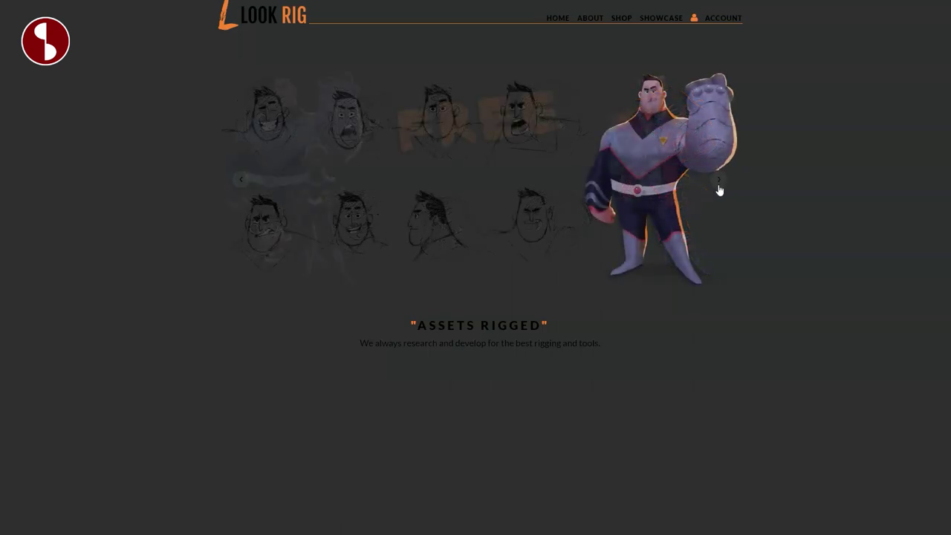
pyautogui.moveTo(628, 23)
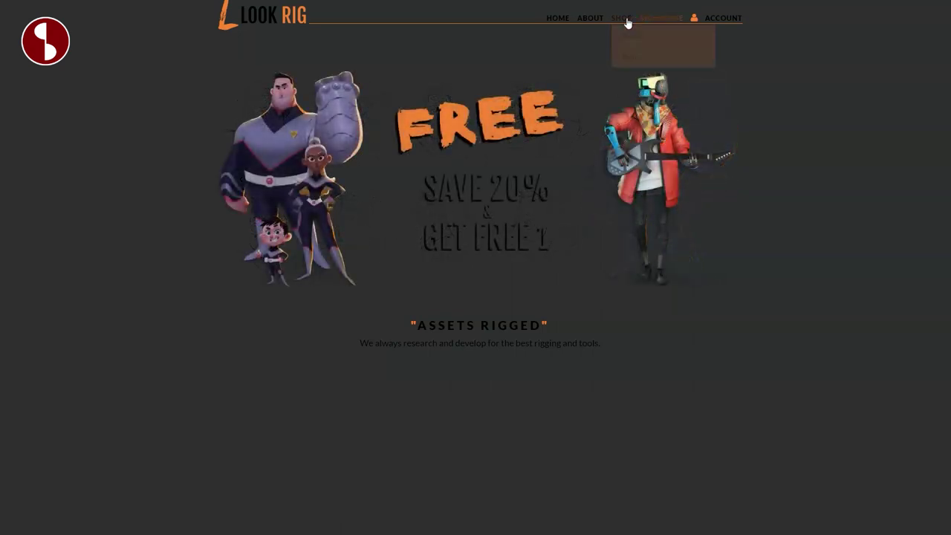
pyautogui.click(625, 41)
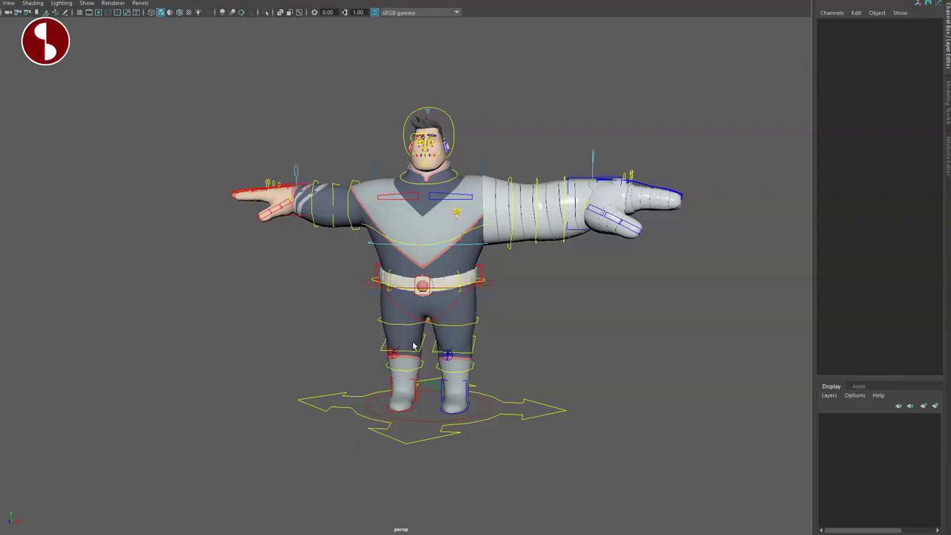
# Switch to Maya and inspect the whole character rig, toggling the rig controls and the view colour management off and on.
pyautogui.keyDown('alt'); pyautogui.moveTo(367, 348); pyautogui.dragTo(357, 352); pyautogui.keyUp('alt')
pyautogui.keyDown('alt'); pyautogui.moveTo(356, 352); pyautogui.dragTo(396, 391, button='right'); pyautogui.keyUp('alt')
pyautogui.keyDown('alt'); pyautogui.moveTo(397, 391); pyautogui.dragTo(401, 373); pyautogui.keyUp('alt')
pyautogui.keyDown('alt'); pyautogui.moveTo(369, 329); pyautogui.dragTo(354, 329, button='middle'); pyautogui.keyUp('alt')
pyautogui.keyDown('alt'); pyautogui.moveTo(354, 329); pyautogui.dragTo(402, 357, button='right'); pyautogui.keyUp('alt')
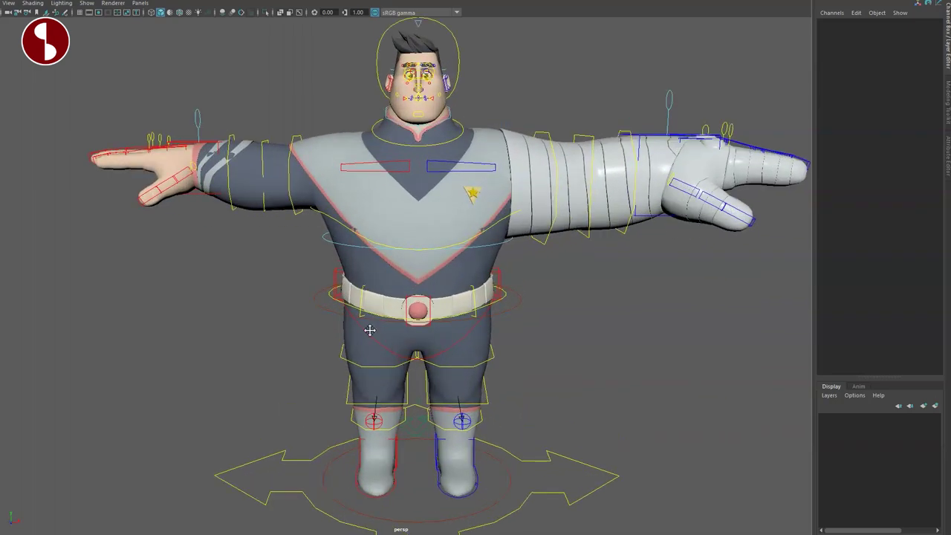
pyautogui.keyDown('alt'); pyautogui.moveTo(375, 313); pyautogui.dragTo(398, 371, button='middle'); pyautogui.keyUp('alt')
pyautogui.keyDown('alt'); pyautogui.moveTo(399, 372); pyautogui.dragTo(326, 314, button='right'); pyautogui.keyUp('alt')
pyautogui.hotkey('alt', '1')
pyautogui.hotkey('alt', '1')
pyautogui.click(374, 13)
pyautogui.keyDown('alt'); pyautogui.moveTo(330, 150); pyautogui.dragTo(341, 206); pyautogui.keyUp('alt')
pyautogui.click(374, 12)
pyautogui.keyDown('alt'); pyautogui.moveTo(446, 289); pyautogui.dragTo(453, 298, button='middle'); pyautogui.keyUp('alt')
pyautogui.keyDown('alt'); pyautogui.moveTo(491, 319); pyautogui.dragTo(478, 311); pyautogui.keyUp('alt')
# Set the Assets Activation texture path to D:\My Files\Animation\Rigs\LOOK_rig\texture\brooke_texture\texture and move the window out of the way.
pyautogui.moveTo(949, 346); pyautogui.dragTo(626, 344)
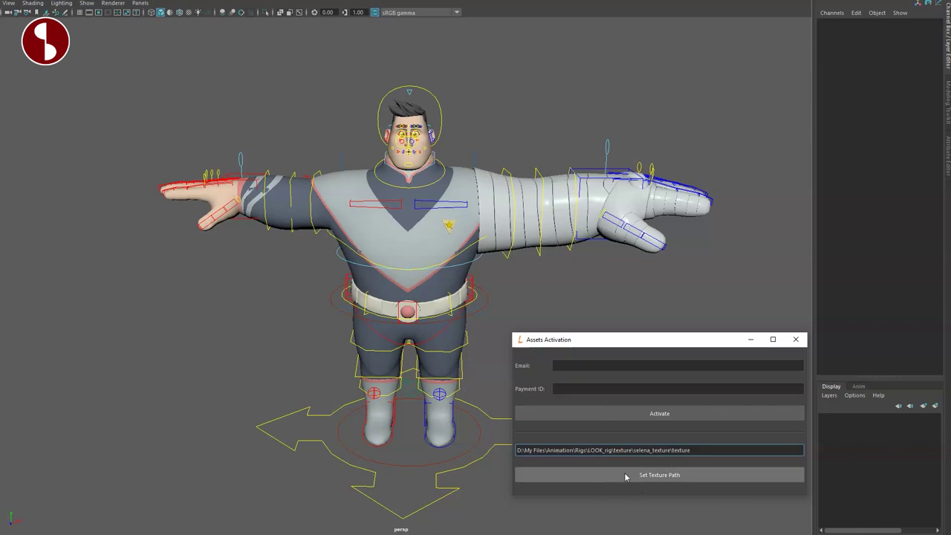
pyautogui.press('BackSpace')
pyautogui.press('BackSpace')
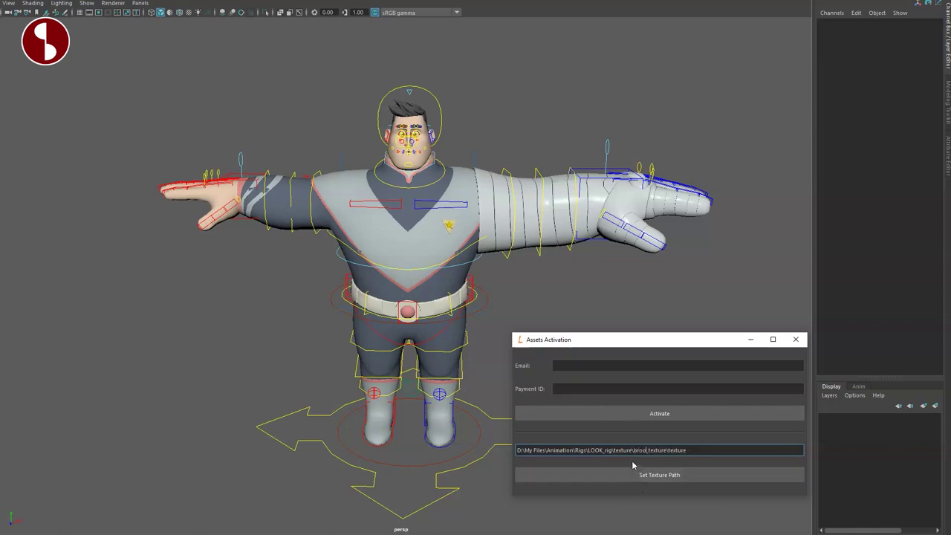
pyautogui.click(552, 475)
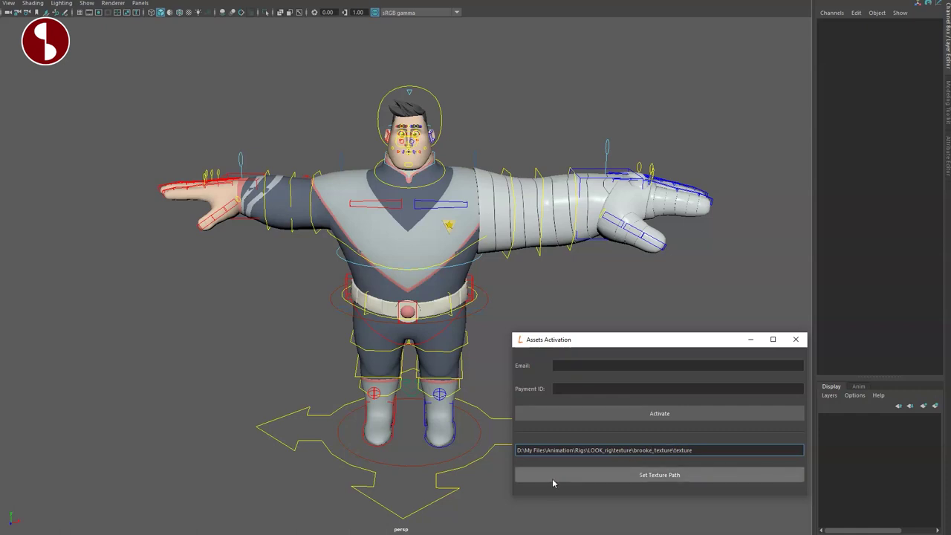
pyautogui.moveTo(570, 343); pyautogui.dragTo(950, 438)
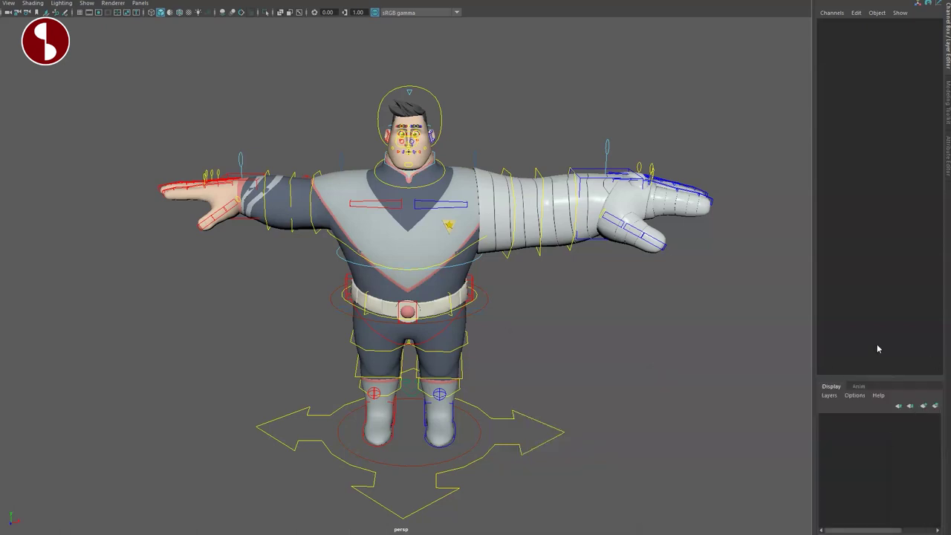
# Set the Display Mode of the visibility control between the feet to proxy.
pyautogui.click(409, 391)
pyautogui.moveTo(319, 410)
pyautogui.keyDown('alt'); pyautogui.mouseDown()
pyautogui.moveTo(438, 431)
pyautogui.moveTo(309, 412)
pyautogui.moveTo(329, 409)
pyautogui.mouseUp(); pyautogui.keyUp('alt')
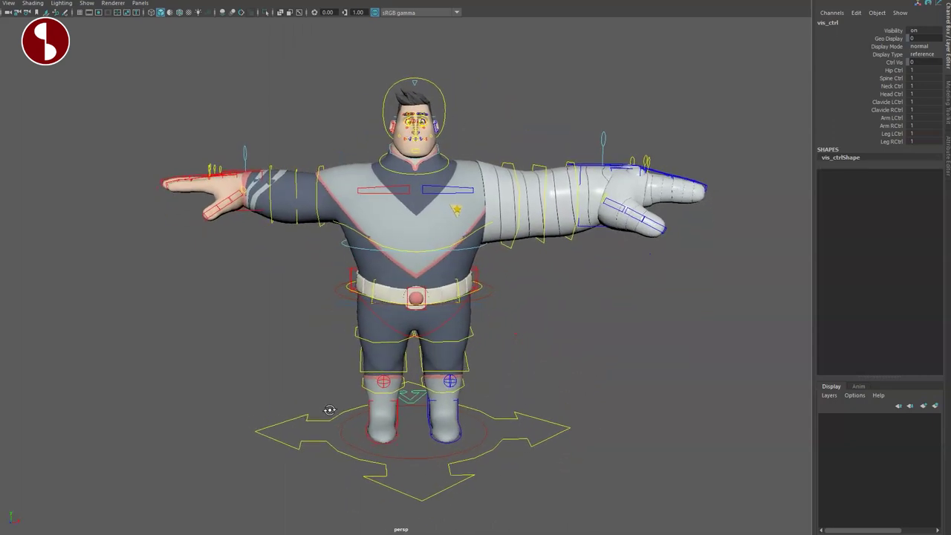
pyautogui.keyDown('alt'); pyautogui.moveTo(366, 397); pyautogui.dragTo(369, 384, button='middle'); pyautogui.keyUp('alt')
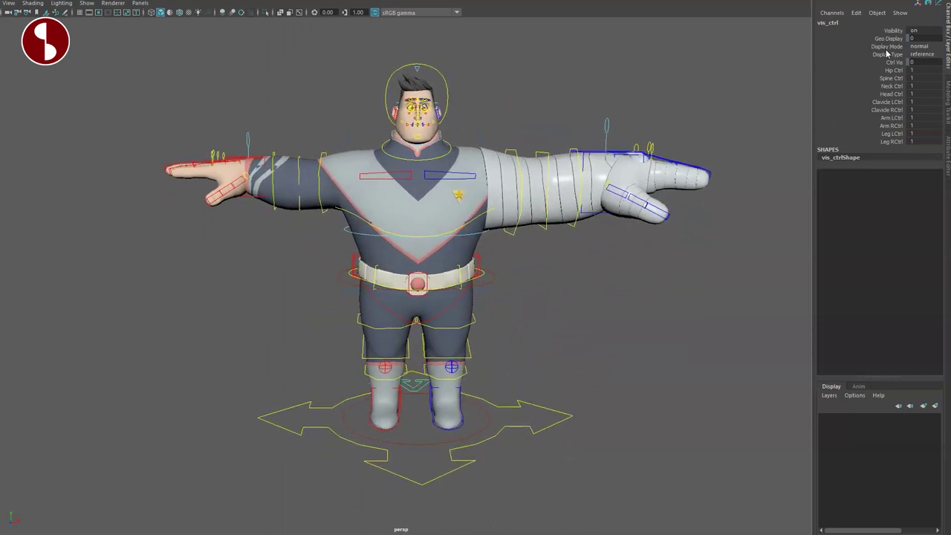
pyautogui.click(921, 47)
pyautogui.click(921, 55)
# Try moving the middle spine control and the root control with the proxy geometry displayed in textured shading.
pyautogui.press('4')
pyautogui.click(345, 230)
pyautogui.press('6')
pyautogui.press('w')
pyautogui.moveTo(414, 229)
pyautogui.mouseDown()
pyautogui.moveTo(400, 227)
pyautogui.moveTo(423, 227)
pyautogui.moveTo(414, 222)
pyautogui.mouseUp()
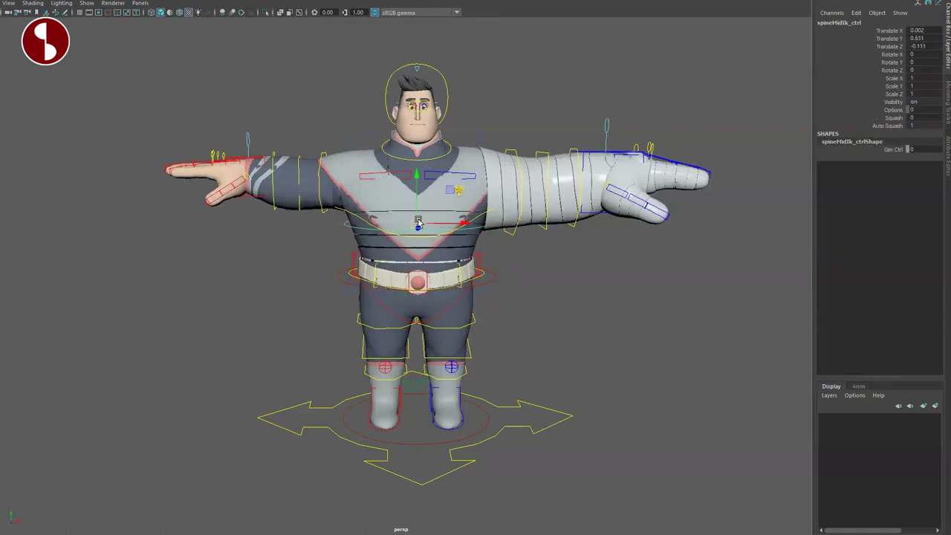
pyautogui.click(344, 273)
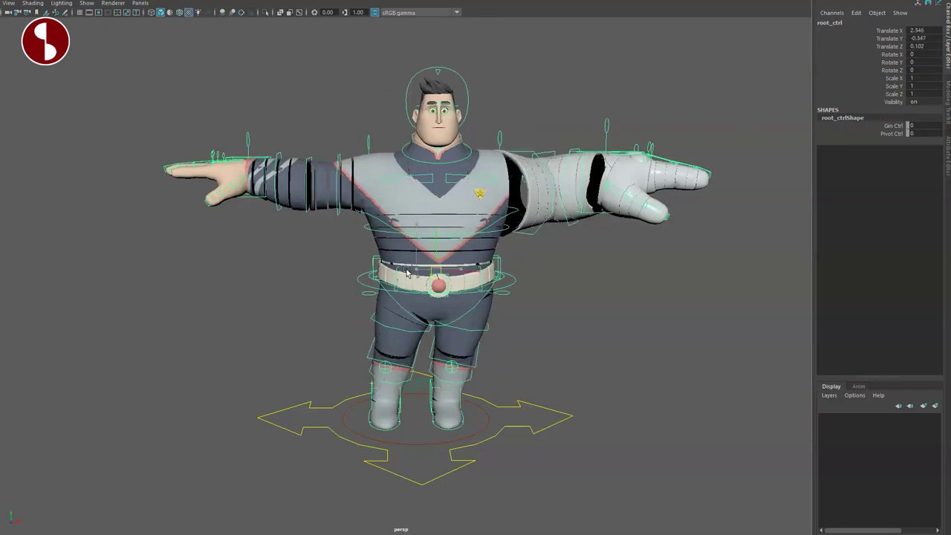
pyautogui.click(347, 222)
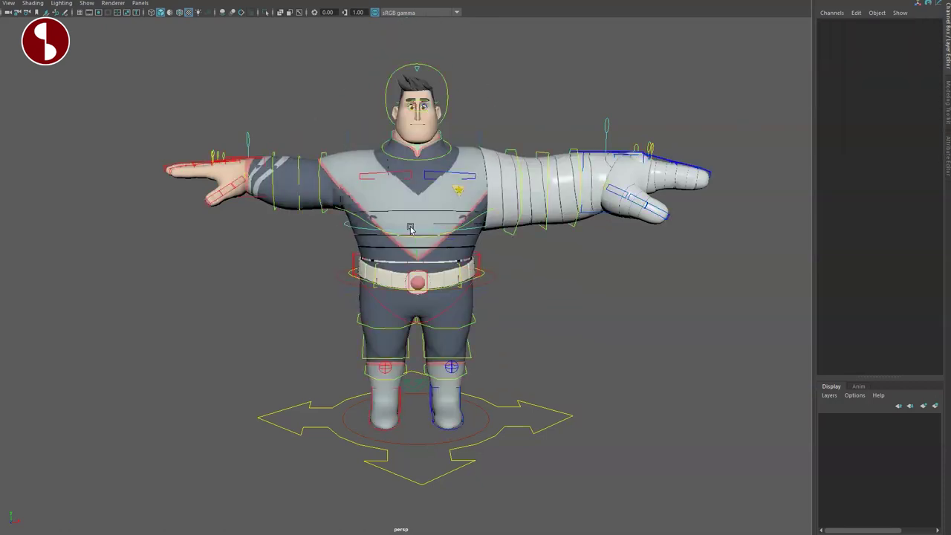
pyautogui.click(378, 239)
# Switch the visibility control's Display Mode to normal and then to texture.
pyautogui.click(407, 384)
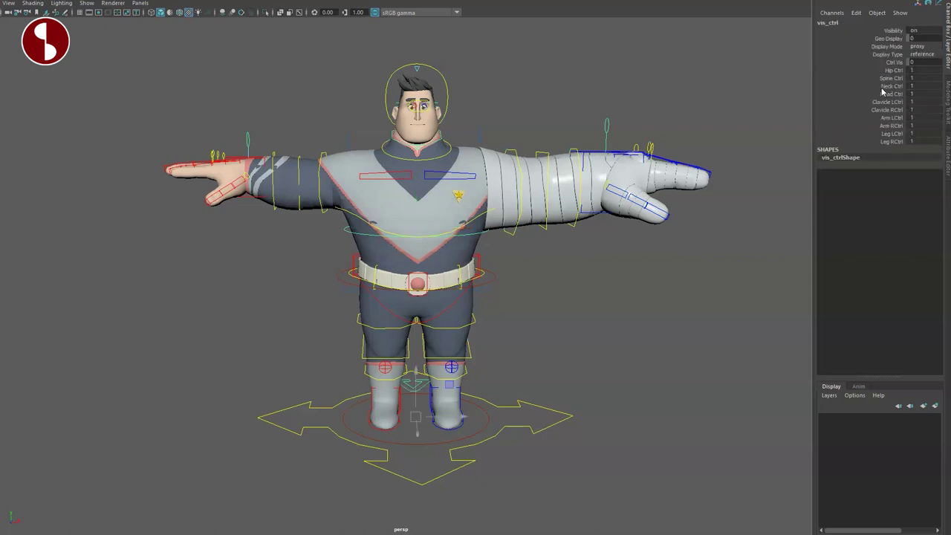
pyautogui.click(920, 48)
pyautogui.click(926, 65)
pyautogui.click(919, 46)
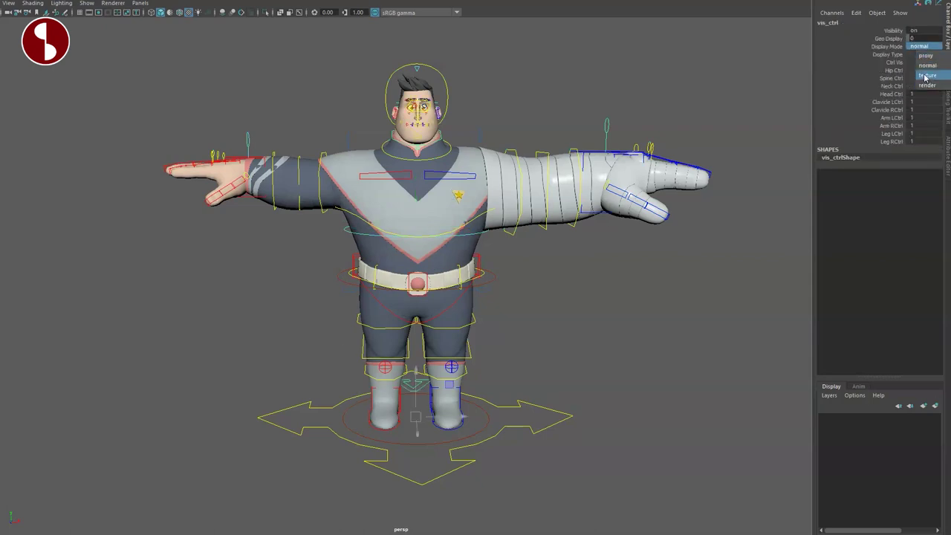
pyautogui.click(925, 75)
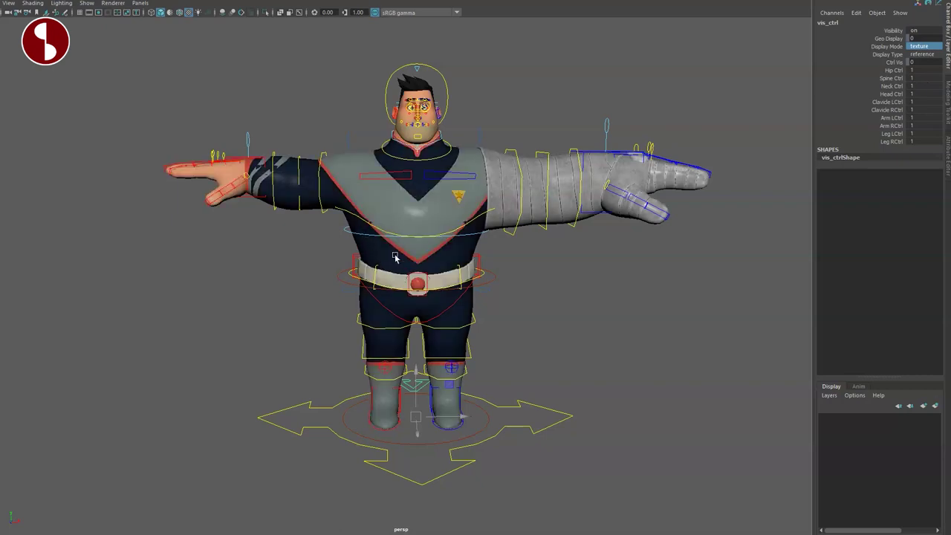
# Compare the textured character with viewport texturing off and on, and with view colour management off and on.
pyautogui.click(189, 14)
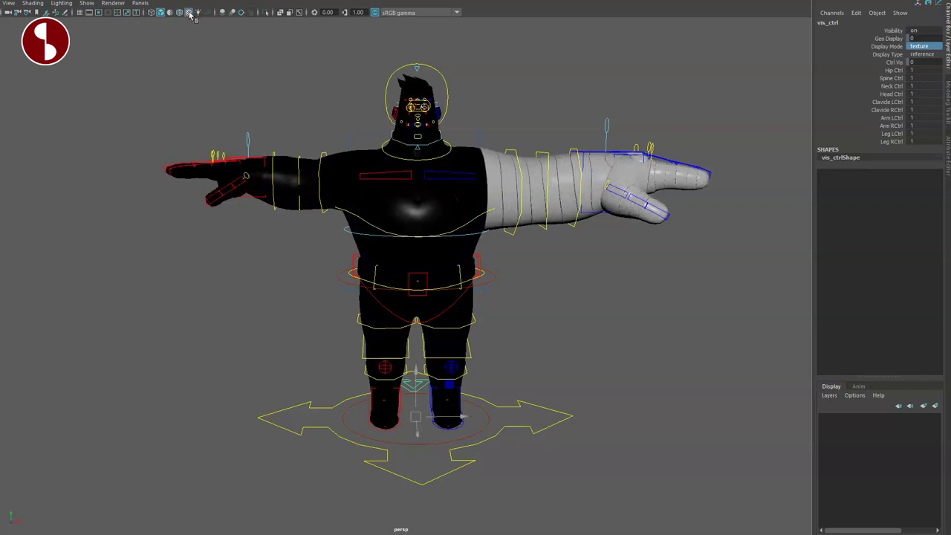
pyautogui.click(190, 14)
pyautogui.click(375, 13)
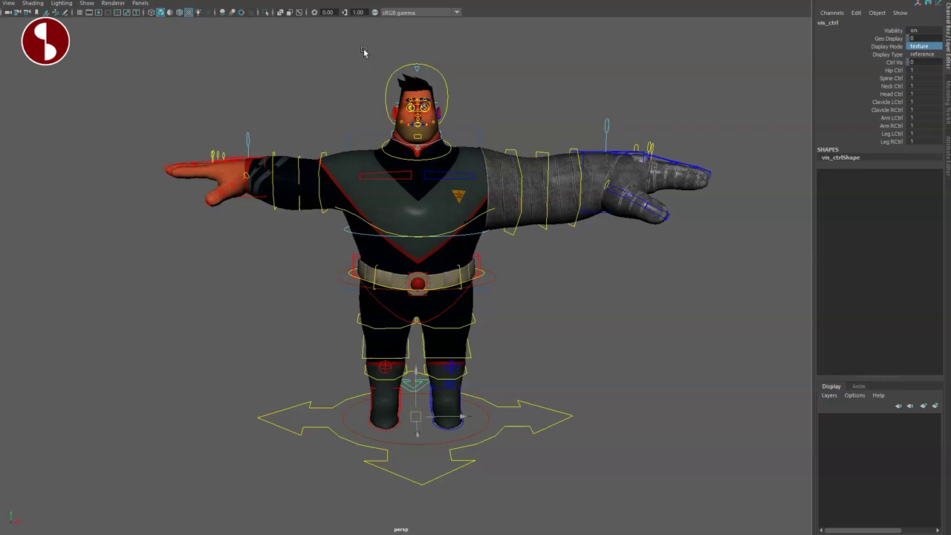
pyautogui.click(375, 13)
# Examine the textures on the character's face, suit, metal arm, hands and boots up close.
pyautogui.keyDown('alt'); pyautogui.moveTo(328, 237); pyautogui.dragTo(336, 313, button='middle'); pyautogui.keyUp('alt')
pyautogui.keyDown('alt'); pyautogui.moveTo(336, 314); pyautogui.dragTo(513, 423, button='right'); pyautogui.keyUp('alt')
pyautogui.keyDown('alt'); pyautogui.moveTo(494, 212); pyautogui.dragTo(382, 393, button='middle'); pyautogui.keyUp('alt')
pyautogui.keyDown('alt'); pyautogui.moveTo(382, 394); pyautogui.dragTo(435, 393, button='right'); pyautogui.keyUp('alt')
pyautogui.keyDown('alt'); pyautogui.moveTo(435, 392); pyautogui.dragTo(512, 442, button='middle'); pyautogui.keyUp('alt')
pyautogui.keyDown('alt'); pyautogui.moveTo(512, 442); pyautogui.dragTo(528, 452, button='right'); pyautogui.keyUp('alt')
pyautogui.keyDown('alt'); pyautogui.moveTo(424, 444); pyautogui.dragTo(525, 421); pyautogui.keyUp('alt')
pyautogui.keyDown('alt'); pyautogui.moveTo(524, 420); pyautogui.dragTo(283, 401, button='middle'); pyautogui.keyUp('alt')
pyautogui.keyDown('alt'); pyautogui.moveTo(283, 401); pyautogui.dragTo(364, 444, button='right'); pyautogui.keyUp('alt')
pyautogui.keyDown('alt'); pyautogui.moveTo(368, 401); pyautogui.dragTo(444, 319, button='middle'); pyautogui.keyUp('alt')
pyautogui.keyDown('alt'); pyautogui.moveTo(444, 318); pyautogui.dragTo(299, 271, button='right'); pyautogui.keyUp('alt')
pyautogui.keyDown('alt'); pyautogui.moveTo(299, 272); pyautogui.dragTo(256, 186, button='middle'); pyautogui.keyUp('alt')
pyautogui.keyDown('alt'); pyautogui.moveTo(256, 185); pyautogui.dragTo(352, 412, button='right'); pyautogui.keyUp('alt')
pyautogui.keyDown('alt'); pyautogui.moveTo(352, 412); pyautogui.dragTo(401, 93, button='middle'); pyautogui.keyUp('alt')
pyautogui.keyDown('alt'); pyautogui.moveTo(399, 375); pyautogui.dragTo(375, 301, button='middle'); pyautogui.keyUp('alt')
pyautogui.keyDown('alt'); pyautogui.moveTo(375, 300); pyautogui.dragTo(236, 263, button='right'); pyautogui.keyUp('alt')
pyautogui.keyDown('alt'); pyautogui.moveTo(301, 387); pyautogui.dragTo(338, 225, button='middle'); pyautogui.keyUp('alt')
pyautogui.keyDown('alt'); pyautogui.moveTo(338, 225); pyautogui.dragTo(453, 294, button='right'); pyautogui.keyUp('alt')
pyautogui.keyDown('alt'); pyautogui.moveTo(453, 293); pyautogui.dragTo(386, 269); pyautogui.keyUp('alt')
pyautogui.keyDown('alt'); pyautogui.moveTo(386, 270); pyautogui.dragTo(419, 391, button='middle'); pyautogui.keyUp('alt')
pyautogui.keyDown('alt'); pyautogui.moveTo(418, 390); pyautogui.dragTo(396, 337, button='right'); pyautogui.keyUp('alt')
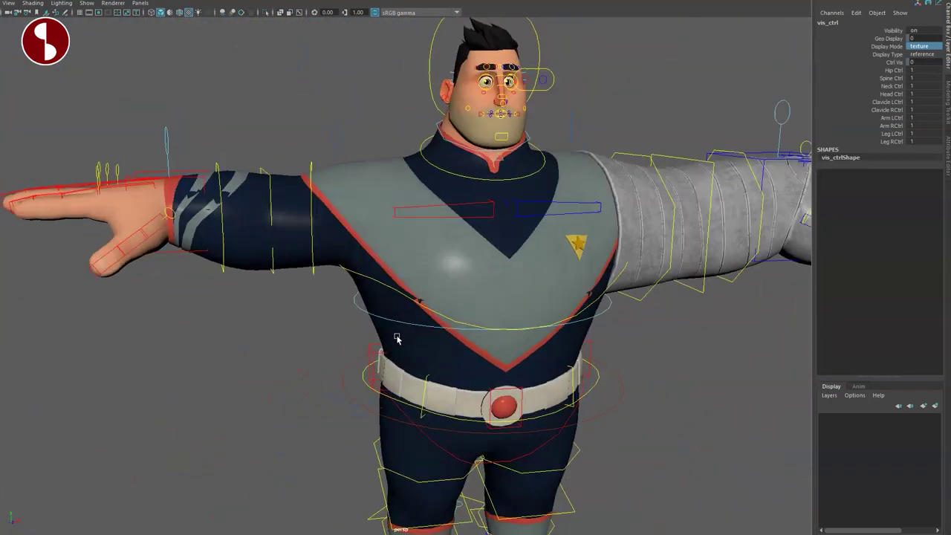
pyautogui.keyDown('alt'); pyautogui.moveTo(396, 337); pyautogui.dragTo(484, 257); pyautogui.keyUp('alt')
# Set the visibility control's Display Mode back to normal, deselect it, and turn off view colour management.
pyautogui.click(919, 47)
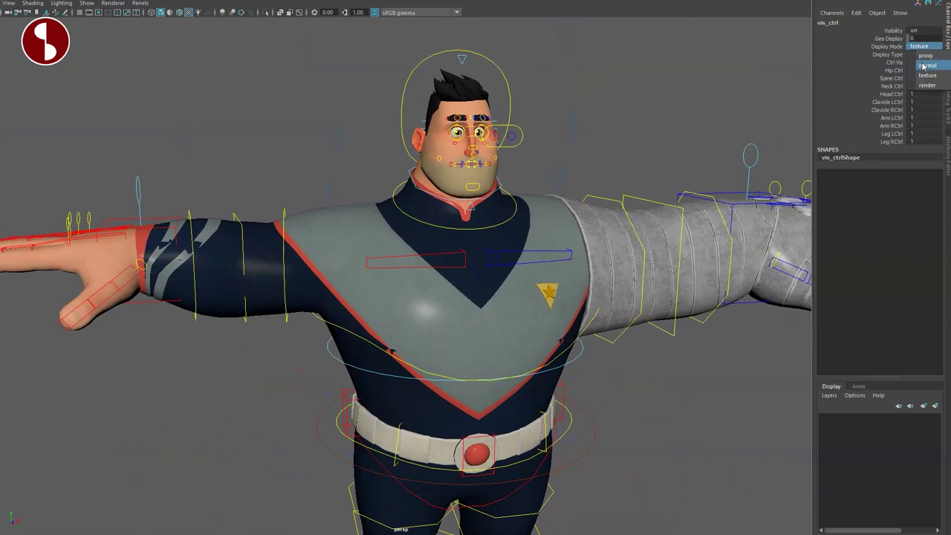
pyautogui.click(926, 64)
pyautogui.click(261, 146)
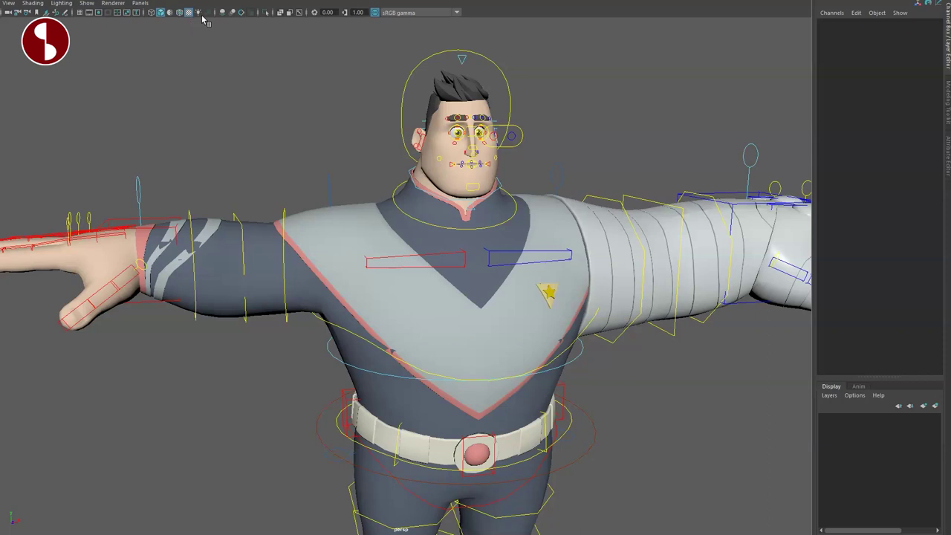
pyautogui.click(375, 13)
pyautogui.click(375, 12)
pyautogui.click(375, 12)
# Examine the character's normal display without view colour management, from the upper body down to the feet.
pyautogui.keyDown('alt'); pyautogui.moveTo(337, 141); pyautogui.dragTo(233, 282, button='middle'); pyautogui.keyUp('alt')
pyautogui.keyDown('alt'); pyautogui.moveTo(234, 282); pyautogui.dragTo(496, 435, button='right'); pyautogui.keyUp('alt')
pyautogui.keyDown('alt'); pyautogui.moveTo(297, 461); pyautogui.dragTo(545, 319, button='middle'); pyautogui.keyUp('alt')
pyautogui.keyDown('alt'); pyautogui.moveTo(544, 319); pyautogui.dragTo(575, 326); pyautogui.keyUp('alt')
pyautogui.keyDown('alt'); pyautogui.moveTo(574, 327); pyautogui.dragTo(479, 308, button='right'); pyautogui.keyUp('alt')
pyautogui.keyDown('alt'); pyautogui.moveTo(479, 308); pyautogui.dragTo(465, 197, button='middle'); pyautogui.keyUp('alt')
pyautogui.keyDown('alt'); pyautogui.moveTo(465, 198); pyautogui.dragTo(403, 204, button='right'); pyautogui.keyUp('alt')
pyautogui.keyDown('alt'); pyautogui.moveTo(546, 291); pyautogui.dragTo(471, 331); pyautogui.keyUp('alt')
pyautogui.keyDown('alt'); pyautogui.moveTo(471, 331); pyautogui.dragTo(429, 301, button='middle'); pyautogui.keyUp('alt')
pyautogui.keyDown('alt'); pyautogui.moveTo(397, 490); pyautogui.dragTo(424, 349, button='middle'); pyautogui.keyUp('alt')
# Set the visibility control's Display Mode to texture and turn view colour management back on.
pyautogui.click(425, 350)
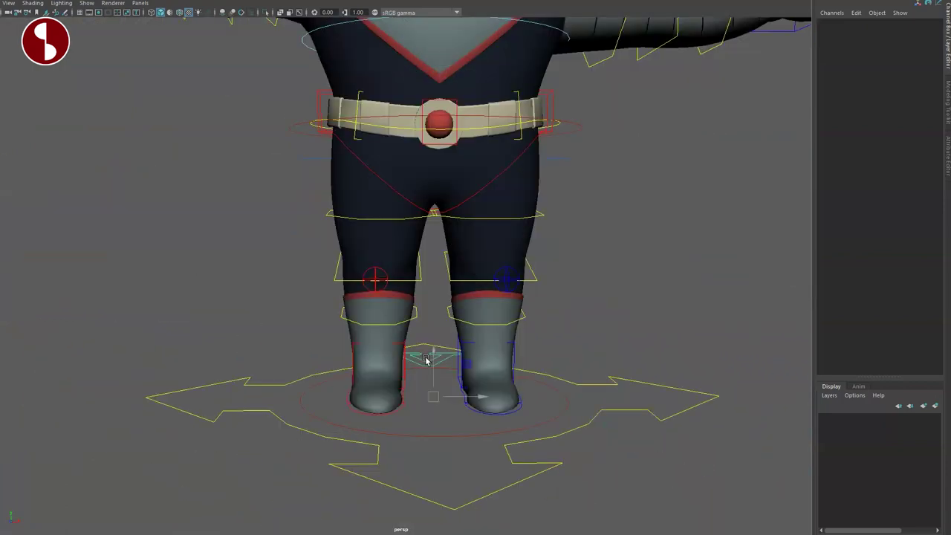
pyautogui.click(919, 47)
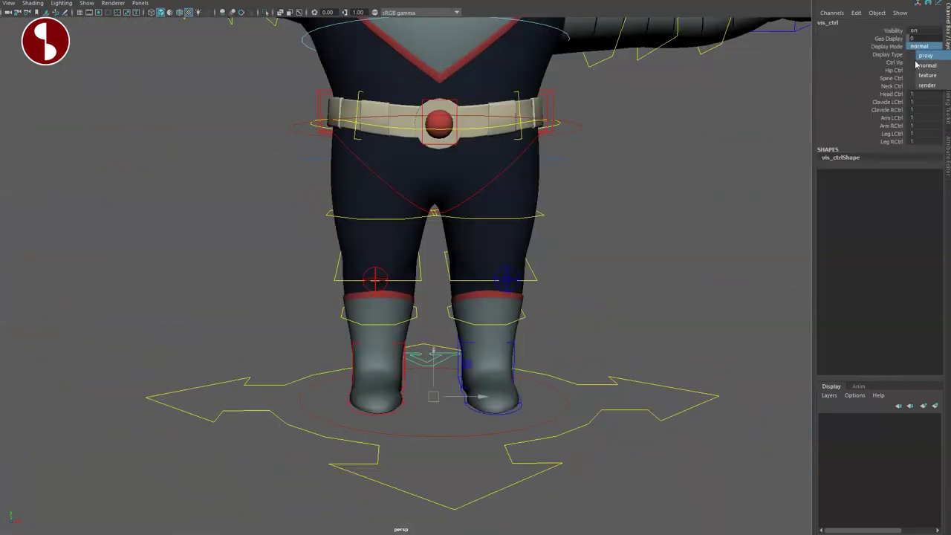
pyautogui.click(920, 77)
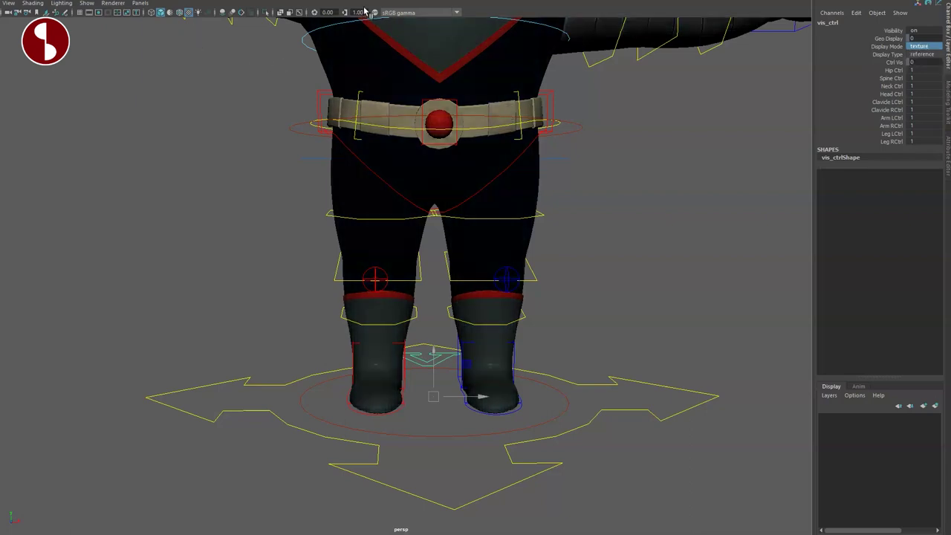
pyautogui.click(374, 13)
# Try out the visibility control's body-part switches from Hip Ctrl through Leg RCtrl together.
pyautogui.keyDown('alt'); pyautogui.moveTo(322, 185); pyautogui.dragTo(348, 352, button='middle'); pyautogui.keyUp('alt')
pyautogui.keyDown('alt'); pyautogui.moveTo(348, 352); pyautogui.dragTo(310, 324, button='right'); pyautogui.keyUp('alt')
pyautogui.keyDown('alt'); pyautogui.moveTo(319, 349); pyautogui.dragTo(301, 260, button='middle'); pyautogui.keyUp('alt')
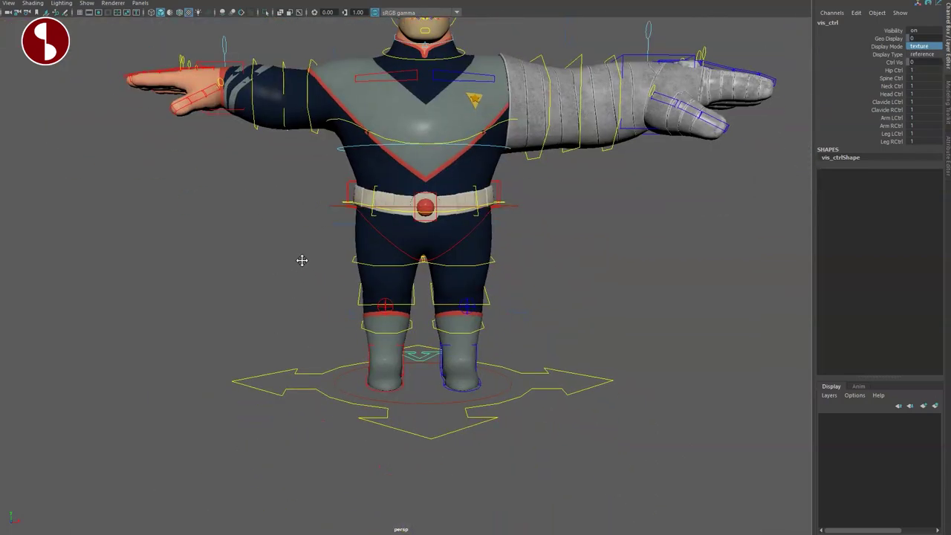
pyautogui.keyDown('alt'); pyautogui.moveTo(301, 260); pyautogui.dragTo(420, 381, button='right'); pyautogui.keyUp('alt')
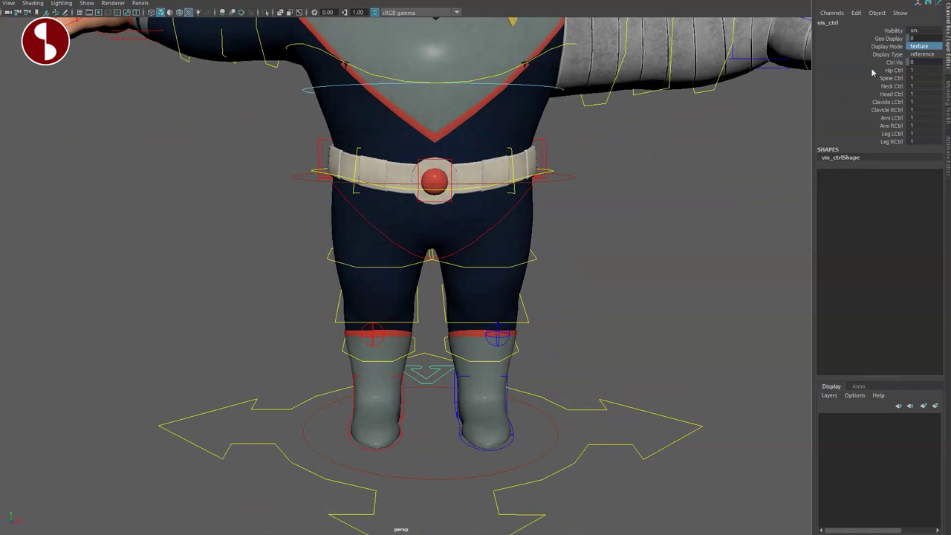
pyautogui.moveTo(880, 70); pyautogui.dragTo(882, 142)
pyautogui.keyDown('alt'); pyautogui.moveTo(519, 320); pyautogui.dragTo(548, 346, button='middle'); pyautogui.keyUp('alt')
pyautogui.keyDown('alt'); pyautogui.moveTo(548, 346); pyautogui.dragTo(483, 327, button='right'); pyautogui.keyUp('alt')
pyautogui.moveTo(606, 307); pyautogui.dragTo(672, 327, button='middle')
# Select the super root control around the feet and show its gimbal control by setting Gim Ctrl to 1.
pyautogui.keyDown('alt'); pyautogui.moveTo(387, 375); pyautogui.dragTo(377, 335, button='middle'); pyautogui.keyUp('alt')
pyautogui.keyDown('alt'); pyautogui.moveTo(378, 334); pyautogui.dragTo(528, 436, button='right'); pyautogui.keyUp('alt')
pyautogui.keyDown('alt'); pyautogui.moveTo(491, 360); pyautogui.dragTo(480, 383); pyautogui.keyUp('alt')
pyautogui.keyDown('alt'); pyautogui.moveTo(479, 383); pyautogui.dragTo(431, 306, button='middle'); pyautogui.keyUp('alt')
pyautogui.moveTo(557, 347); pyautogui.dragTo(588, 372)
pyautogui.keyDown('alt'); pyautogui.moveTo(434, 325); pyautogui.dragTo(473, 391, button='middle'); pyautogui.keyUp('alt')
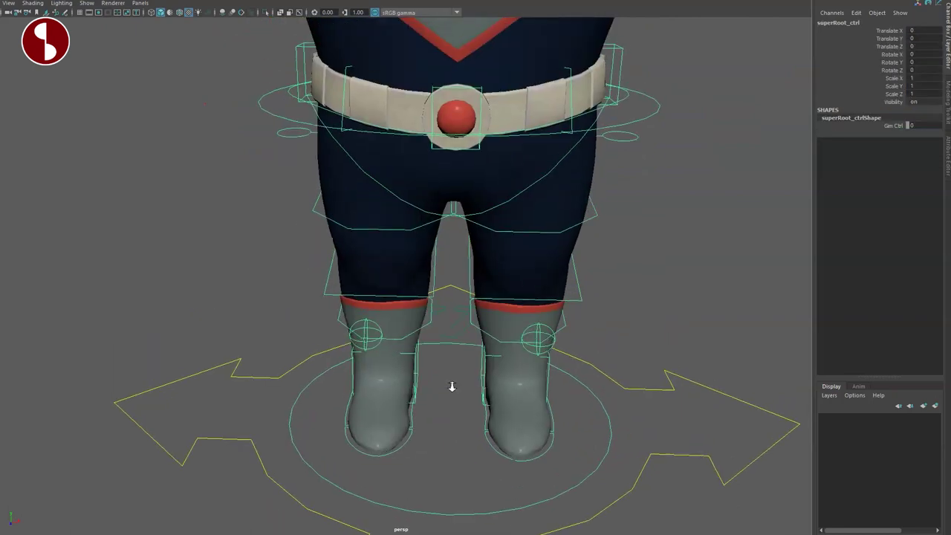
pyautogui.keyDown('alt'); pyautogui.moveTo(473, 391); pyautogui.dragTo(440, 362, button='right'); pyautogui.keyUp('alt')
pyautogui.keyDown('alt'); pyautogui.moveTo(472, 390); pyautogui.dragTo(476, 428, button='middle'); pyautogui.keyUp('alt')
pyautogui.keyDown('alt'); pyautogui.moveTo(475, 427); pyautogui.dragTo(489, 394); pyautogui.keyUp('alt')
pyautogui.keyDown('alt'); pyautogui.moveTo(489, 254); pyautogui.dragTo(434, 288); pyautogui.keyUp('alt')
pyautogui.keyDown('alt'); pyautogui.moveTo(434, 288); pyautogui.dragTo(367, 253, button='right'); pyautogui.keyUp('alt')
pyautogui.keyDown('alt'); pyautogui.moveTo(456, 287); pyautogui.dragTo(461, 286, button='middle'); pyautogui.keyUp('alt')
pyautogui.click(868, 125)
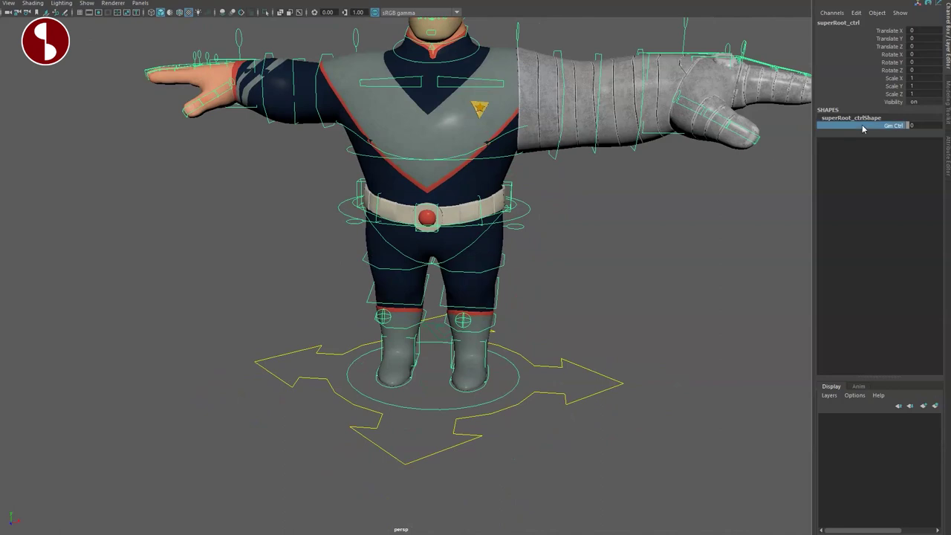
pyautogui.moveTo(562, 236); pyautogui.dragTo(639, 262, button='middle')
# Try moving the super root control and its inner gimbal control, undoing each move.
pyautogui.click(407, 404)
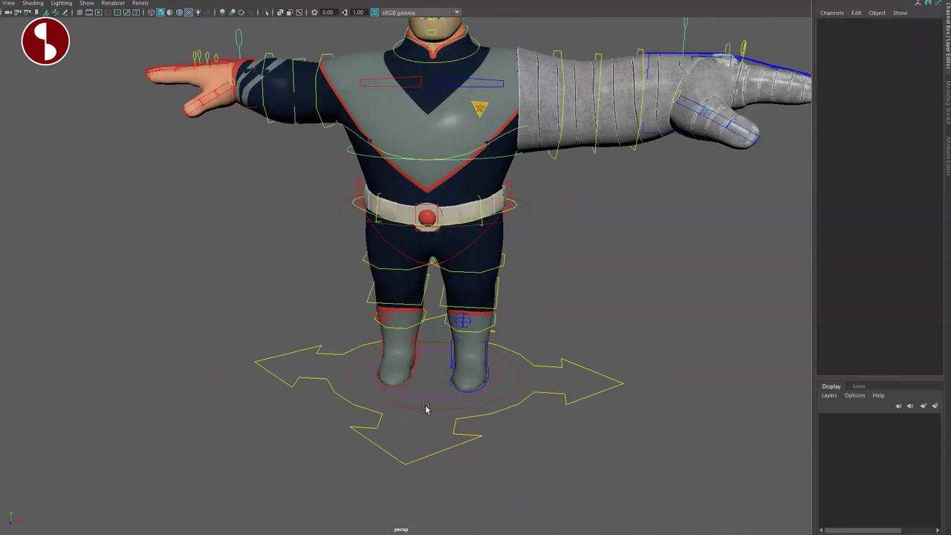
pyautogui.click(430, 410)
pyautogui.moveTo(433, 372); pyautogui.dragTo(484, 369)
pyautogui.hotkey('ctrl', 'z')
pyautogui.click(404, 396)
pyautogui.hotkey('ctrl', 'z')
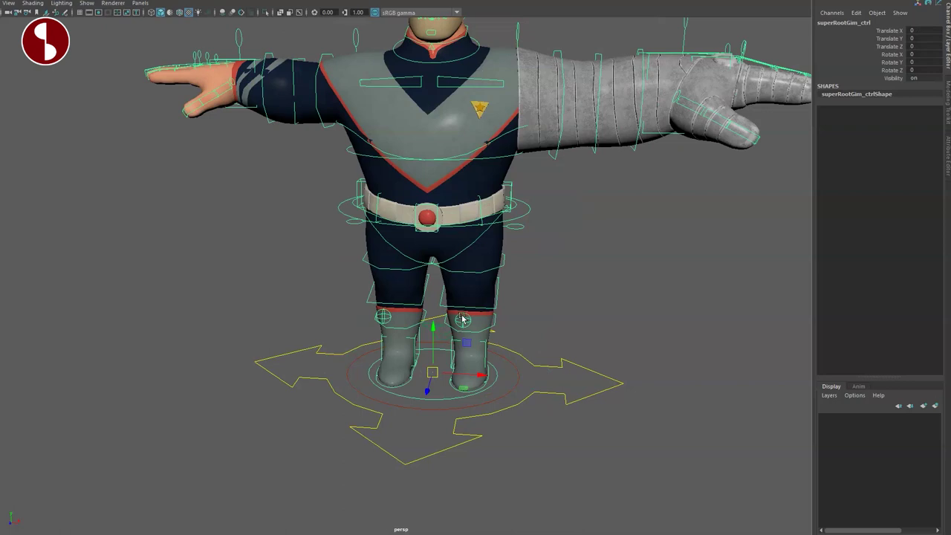
# Select the all mover control and try out its extra controls, setting Layout Ctrl to 1 and adjusting Tracker Ctrl.
pyautogui.keyDown('alt'); pyautogui.moveTo(390, 377); pyautogui.dragTo(438, 328); pyautogui.keyUp('alt')
pyautogui.keyDown('alt'); pyautogui.moveTo(438, 328); pyautogui.dragTo(438, 384, button='middle'); pyautogui.keyUp('alt')
pyautogui.keyDown('alt'); pyautogui.moveTo(439, 385); pyautogui.dragTo(441, 396); pyautogui.keyUp('alt')
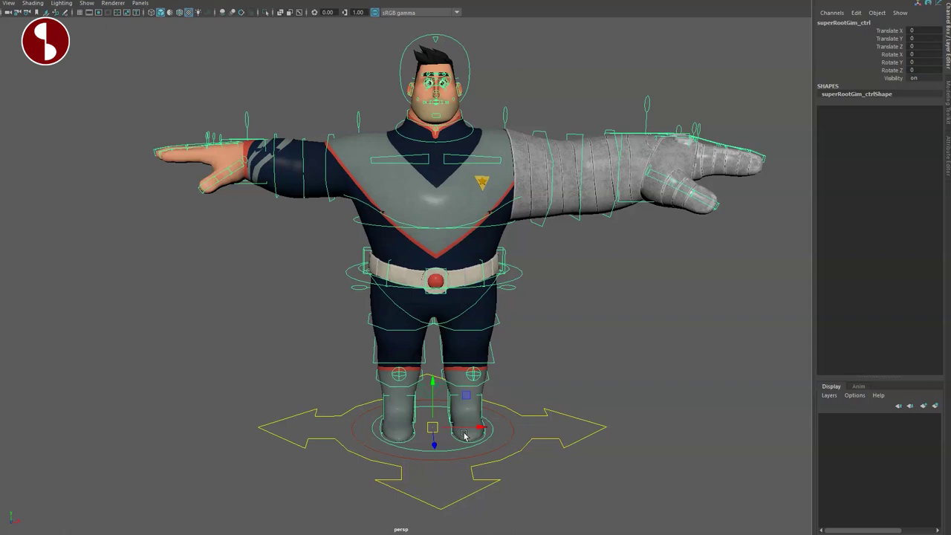
pyautogui.press('q')
pyautogui.moveTo(535, 426)
pyautogui.mouseDown()
pyautogui.moveTo(559, 398)
pyautogui.moveTo(519, 418)
pyautogui.mouseUp()
pyautogui.click(876, 133)
pyautogui.moveTo(737, 277); pyautogui.dragTo(750, 277, button='middle')
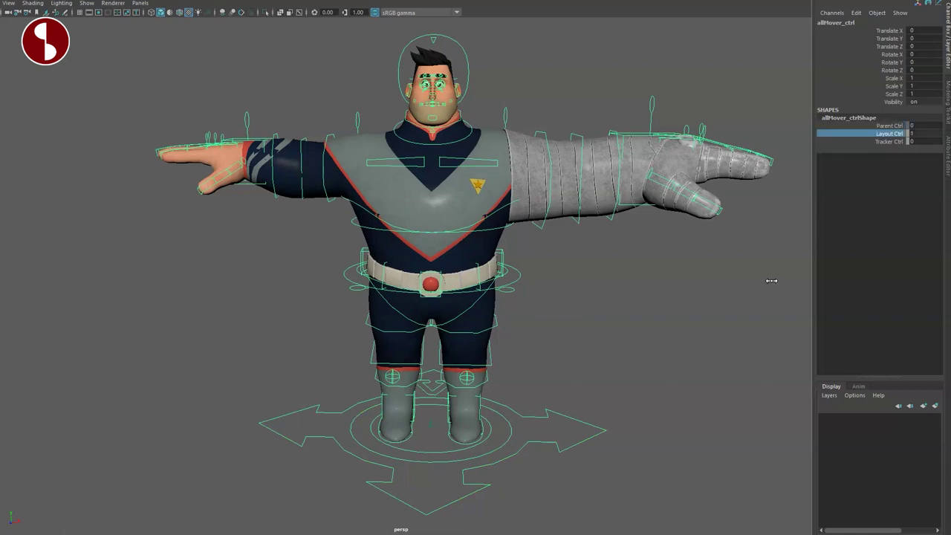
pyautogui.click(855, 141)
pyautogui.moveTo(687, 197); pyautogui.dragTo(739, 235, button='middle')
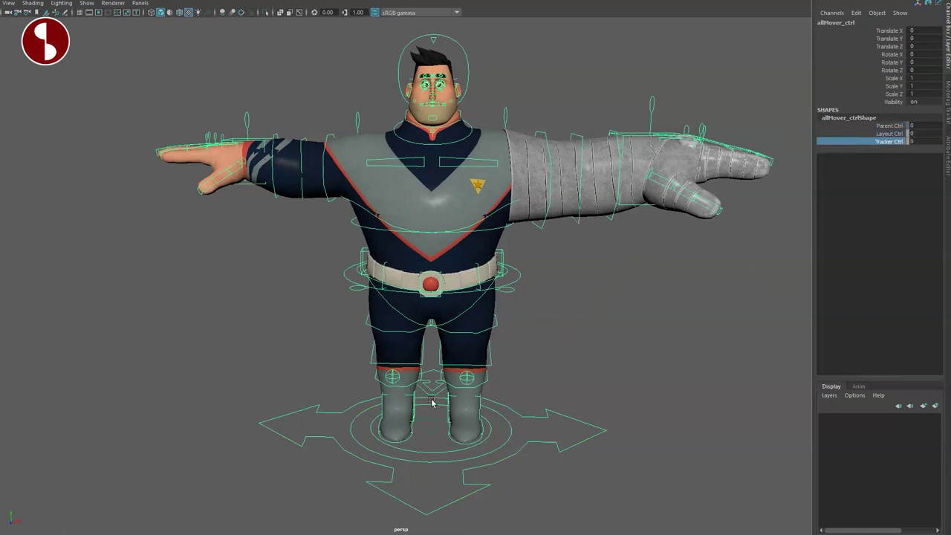
# Hide the super root control's gimbal control and reselect the outer all mover control.
pyautogui.click(443, 450)
pyautogui.click(440, 461)
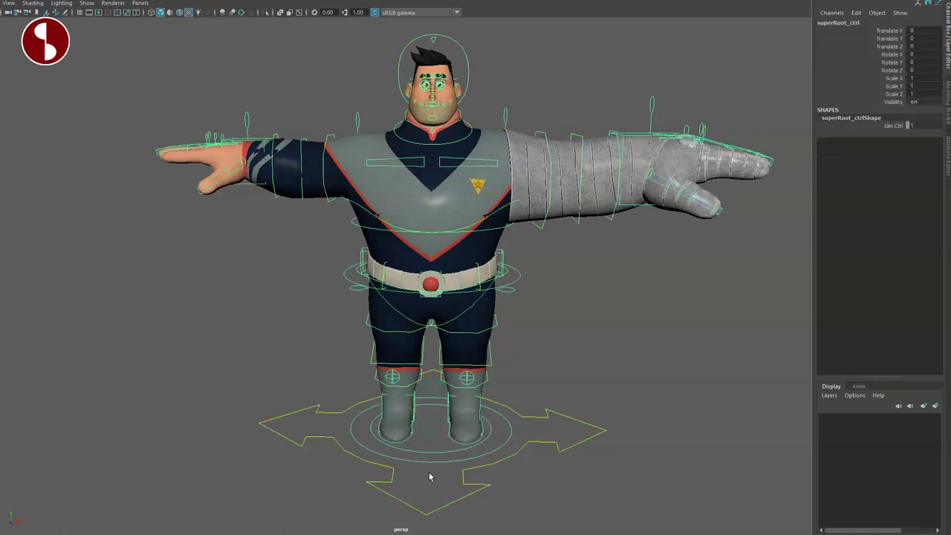
pyautogui.click(571, 421)
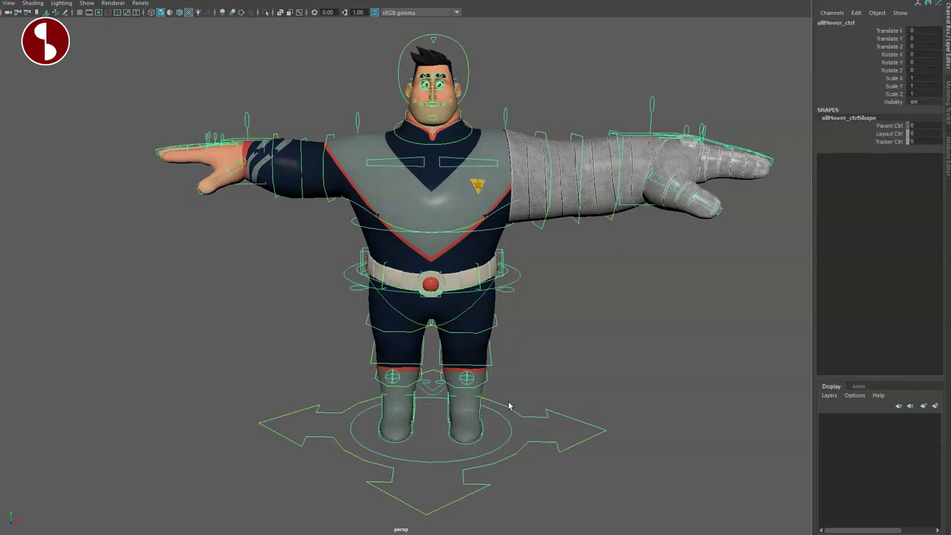
# Try moving and rotating a rig control around the character's legs, undoing the changes.
pyautogui.keyDown('alt'); pyautogui.moveTo(431, 429); pyautogui.dragTo(341, 360); pyautogui.keyUp('alt')
pyautogui.keyDown('alt'); pyautogui.moveTo(341, 360); pyautogui.dragTo(640, 462, button='right'); pyautogui.keyUp('alt')
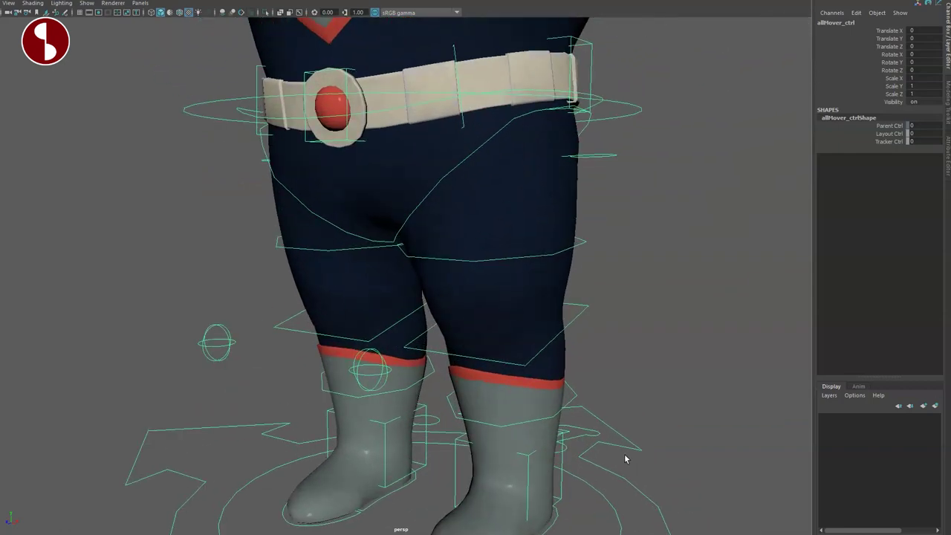
pyautogui.keyDown('alt'); pyautogui.moveTo(640, 462); pyautogui.dragTo(487, 292, button='middle'); pyautogui.keyUp('alt')
pyautogui.keyDown('alt'); pyautogui.moveTo(487, 291); pyautogui.dragTo(529, 378, button='right'); pyautogui.keyUp('alt')
pyautogui.keyDown('alt'); pyautogui.moveTo(529, 377); pyautogui.dragTo(519, 315, button='middle'); pyautogui.keyUp('alt')
pyautogui.keyDown('alt'); pyautogui.moveTo(531, 389); pyautogui.dragTo(467, 386); pyautogui.keyUp('alt')
pyautogui.click(555, 236)
pyautogui.press('w')
pyautogui.keyDown('alt'); pyautogui.moveTo(467, 387); pyautogui.dragTo(481, 337, button='right'); pyautogui.keyUp('alt')
pyautogui.moveTo(472, 303); pyautogui.dragTo(490, 342)
pyautogui.press('e')
pyautogui.hotkey('ctrl', 'z')
pyautogui.keyDown('alt'); pyautogui.moveTo(446, 314); pyautogui.dragTo(342, 286, button='right'); pyautogui.keyUp('alt')
pyautogui.keyDown('alt'); pyautogui.moveTo(341, 287); pyautogui.dragTo(465, 355); pyautogui.keyUp('alt')
pyautogui.hotkey('ctrl', 'z')
pyautogui.hotkey('ctrl', 'z')
pyautogui.hotkey('ctrl', 'z')
pyautogui.hotkey('ctrl', 'z')
# Select the left knee pole control, inspect it around the leg, and clear the selection.
pyautogui.click(508, 268)
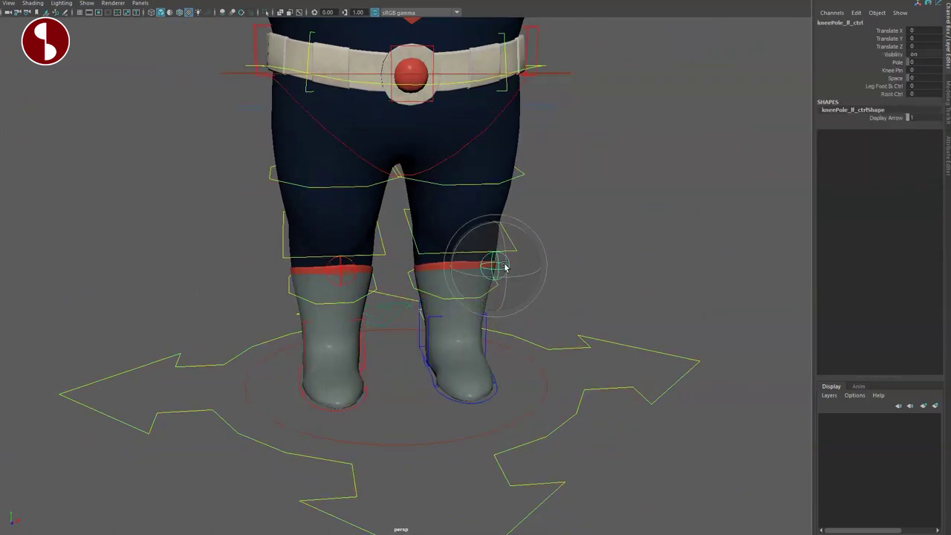
pyautogui.moveTo(494, 267); pyautogui.dragTo(476, 334)
pyautogui.keyDown('alt'); pyautogui.moveTo(484, 379); pyautogui.dragTo(561, 427); pyautogui.keyUp('alt')
pyautogui.click(538, 368)
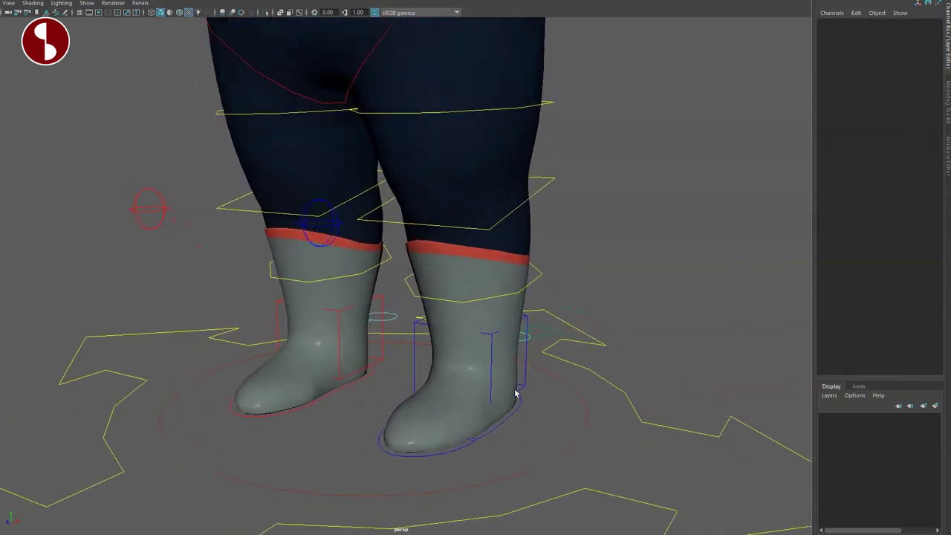
# Select the left foot IK control and try transforming it, undoing the change.
pyautogui.keyDown('alt'); pyautogui.moveTo(487, 425); pyautogui.dragTo(511, 412); pyautogui.keyUp('alt')
pyautogui.click(528, 350)
pyautogui.moveTo(476, 359); pyautogui.dragTo(435, 385)
pyautogui.hotkey('ctrl', 'z')
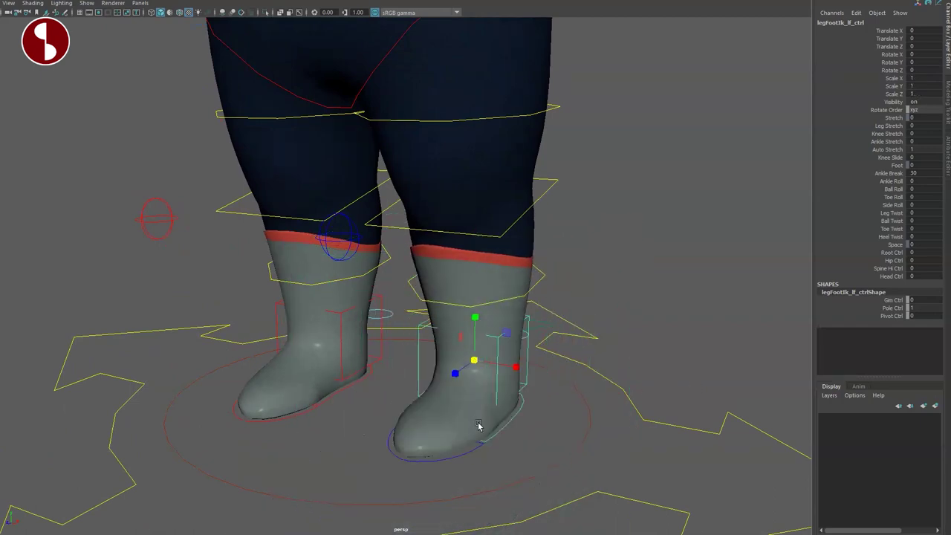
# Try rotating the left foot's ankle tweak control and ball control, undoing each rotation.
pyautogui.keyDown('alt'); pyautogui.moveTo(478, 421); pyautogui.dragTo(595, 518, button='right'); pyautogui.keyUp('alt')
pyautogui.keyDown('alt'); pyautogui.moveTo(594, 518); pyautogui.dragTo(552, 447, button='middle'); pyautogui.keyUp('alt')
pyautogui.keyDown('alt'); pyautogui.moveTo(551, 447); pyautogui.dragTo(510, 447); pyautogui.keyUp('alt')
pyautogui.click(524, 417)
pyautogui.press('e')
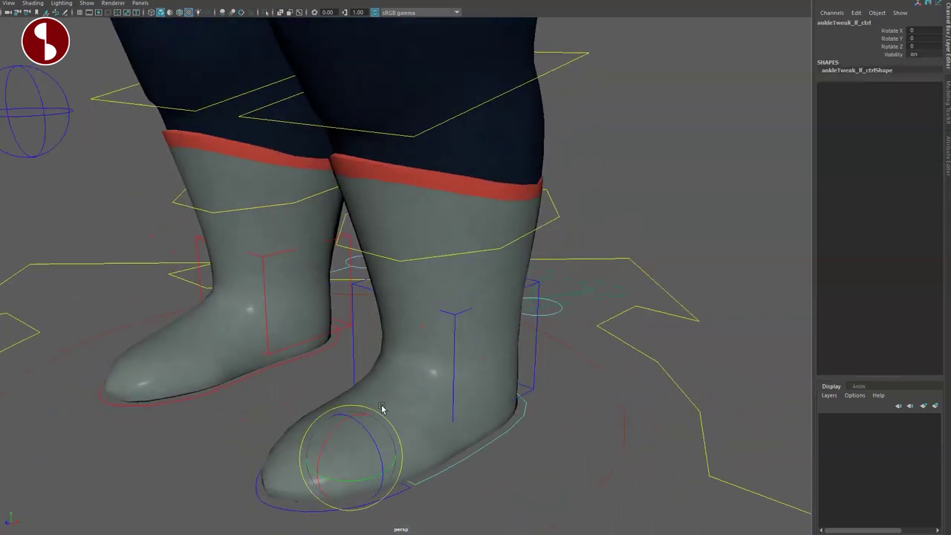
pyautogui.moveTo(331, 439); pyautogui.dragTo(370, 398)
pyautogui.hotkey('ctrl', 'z')
pyautogui.click(290, 510)
pyautogui.moveTo(320, 450)
pyautogui.mouseDown()
pyautogui.moveTo(358, 426)
pyautogui.moveTo(338, 445)
pyautogui.mouseUp()
pyautogui.hotkey('ctrl', 'z')
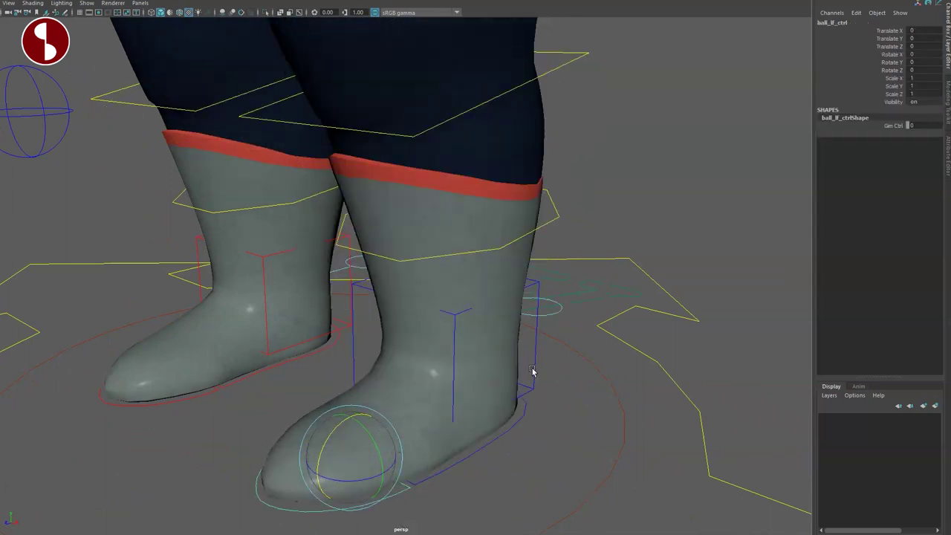
# Select the left foot IK control and try its Leg Stretch and Ankle Stretch attributes, undoing each change.
pyautogui.click(520, 401)
pyautogui.keyDown('alt'); pyautogui.moveTo(501, 409); pyautogui.dragTo(531, 445); pyautogui.keyUp('alt')
pyautogui.keyDown('alt'); pyautogui.moveTo(531, 445); pyautogui.dragTo(543, 408, button='middle'); pyautogui.keyUp('alt')
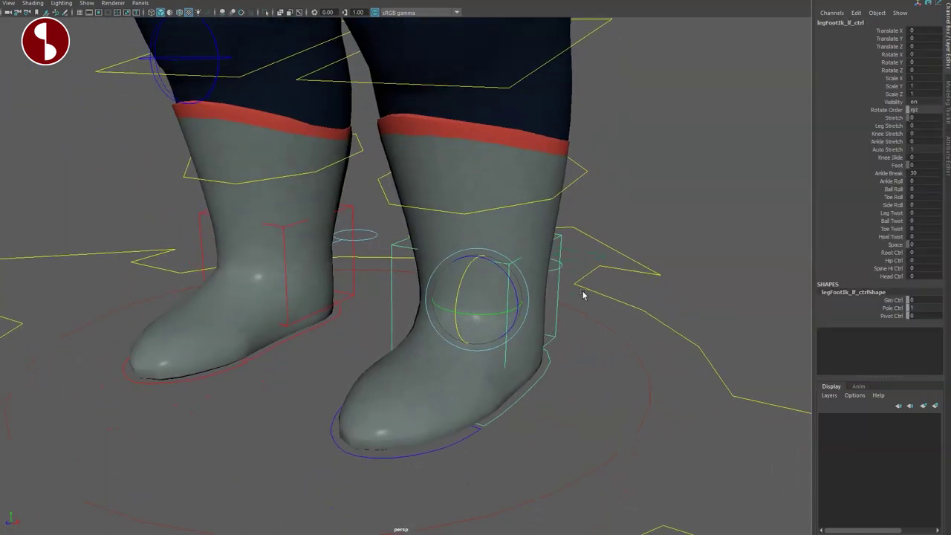
pyautogui.click(859, 119)
pyautogui.keyDown('alt'); pyautogui.moveTo(622, 206); pyautogui.dragTo(476, 223, button='right'); pyautogui.keyUp('alt')
pyautogui.keyDown('alt'); pyautogui.moveTo(476, 222); pyautogui.dragTo(477, 324, button='middle'); pyautogui.keyUp('alt')
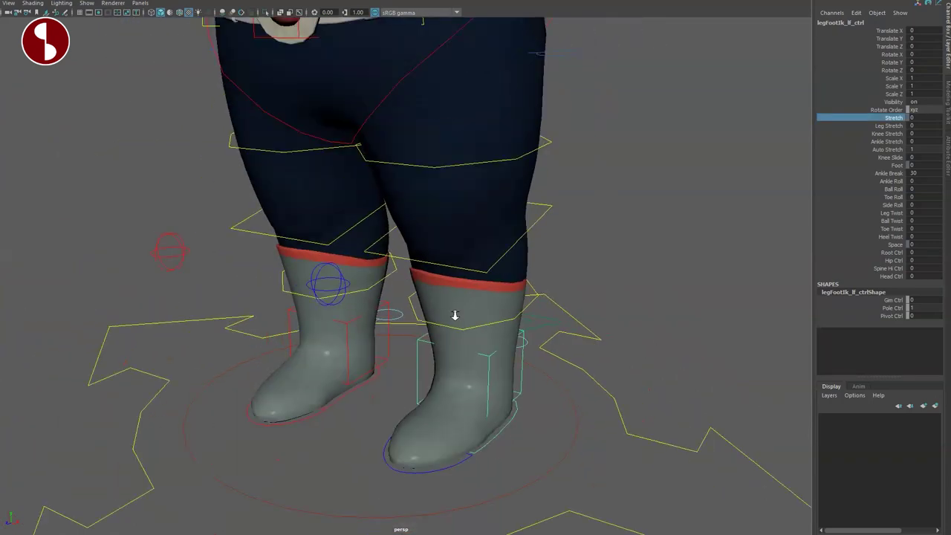
pyautogui.keyDown('alt'); pyautogui.moveTo(477, 325); pyautogui.dragTo(454, 321, button='right'); pyautogui.keyUp('alt')
pyautogui.click(877, 126)
pyautogui.moveTo(743, 146)
pyautogui.mouseDown(button='middle')
pyautogui.moveTo(705, 142)
pyautogui.moveTo(731, 146)
pyautogui.mouseUp(button='middle')
pyautogui.moveTo(766, 134)
pyautogui.mouseDown(button='middle')
pyautogui.moveTo(791, 147)
pyautogui.moveTo(772, 147)
pyautogui.mouseUp(button='middle')
pyautogui.hotkey('ctrl', 'z')
pyautogui.click(859, 142)
pyautogui.hotkey('ctrl', 'z')
# Try the left foot IK control's Knee Slide and Ankle Roll attributes, undoing the changes.
pyautogui.click(868, 159)
pyautogui.moveTo(723, 185); pyautogui.dragTo(805, 185, button='middle')
pyautogui.click(860, 181)
pyautogui.hotkey('ctrl', 'z')
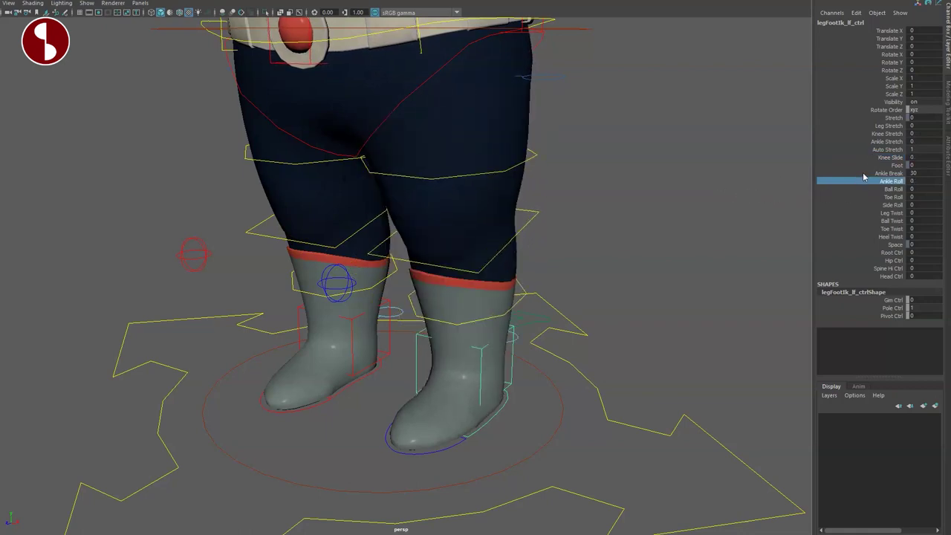
# Try adjusting Ball Roll through Heel Twist together to -8.2, undo it, and highlight Root Ctrl through Head Ctrl.
pyautogui.moveTo(872, 191); pyautogui.dragTo(874, 228)
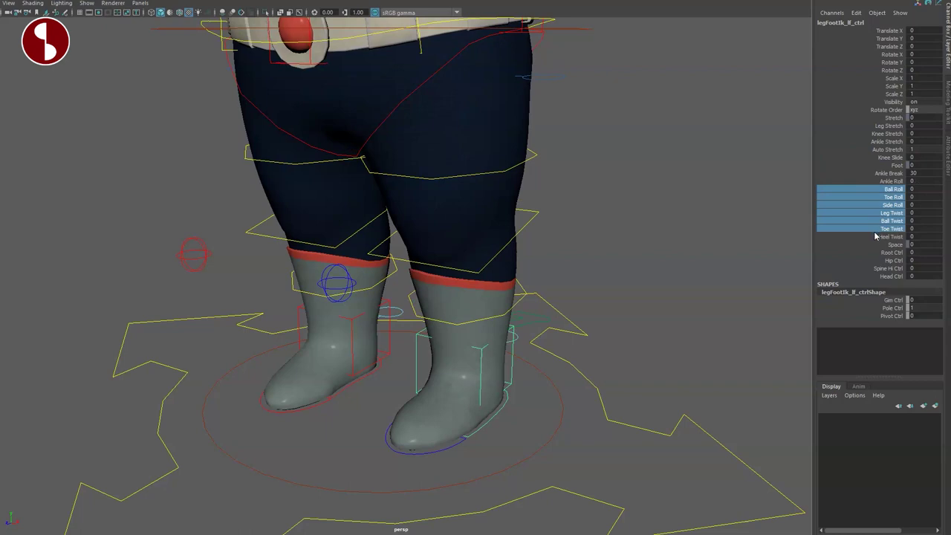
pyautogui.moveTo(676, 261); pyautogui.dragTo(647, 282, button='middle')
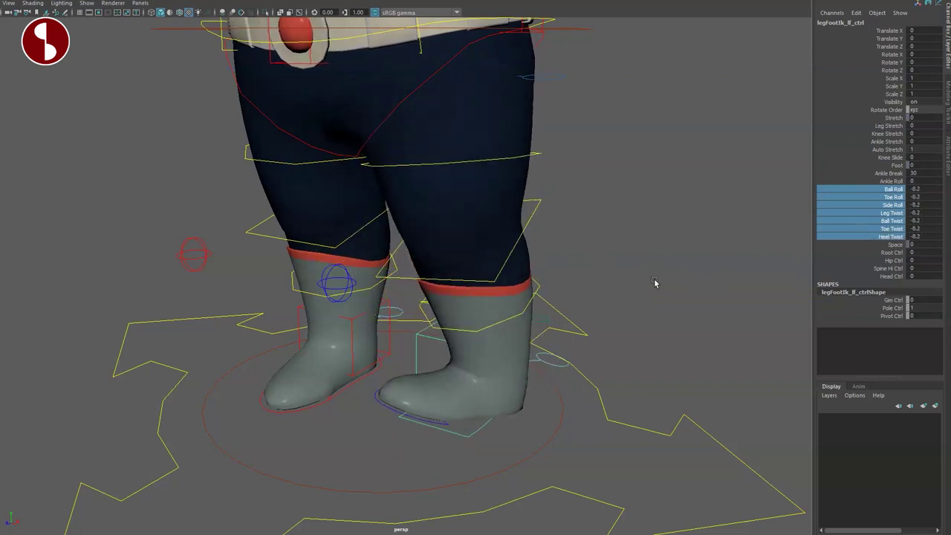
pyautogui.moveTo(874, 253); pyautogui.dragTo(868, 277)
pyautogui.hotkey('ctrl', 'z')
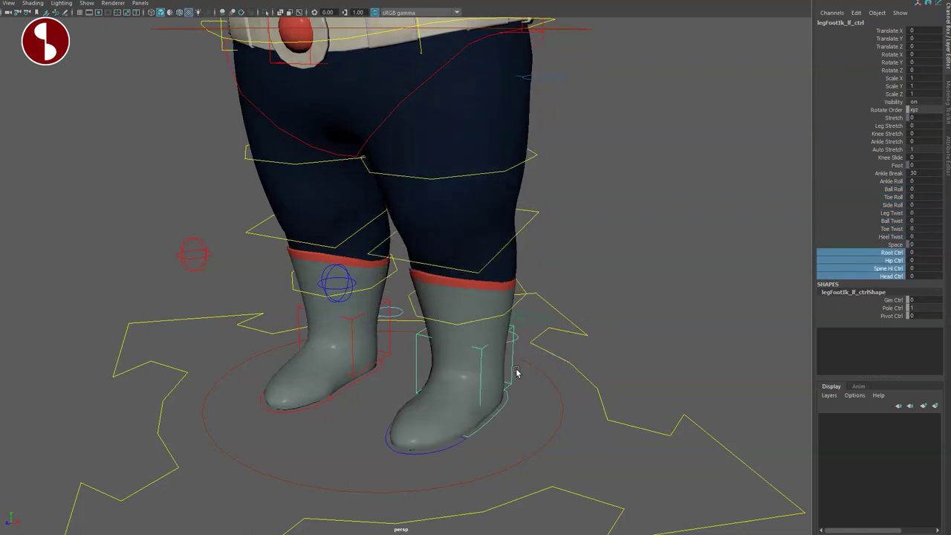
# Show the left foot's pivot control by setting Pivot Ctrl to 1 on the foot IK control.
pyautogui.click(844, 301)
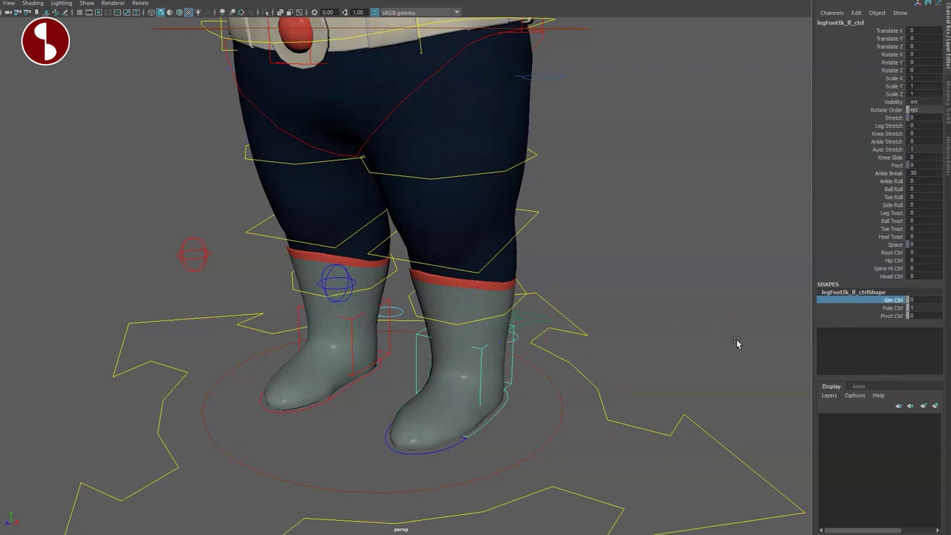
pyautogui.click(854, 316)
pyautogui.moveTo(726, 341); pyautogui.dragTo(824, 330, button='middle')
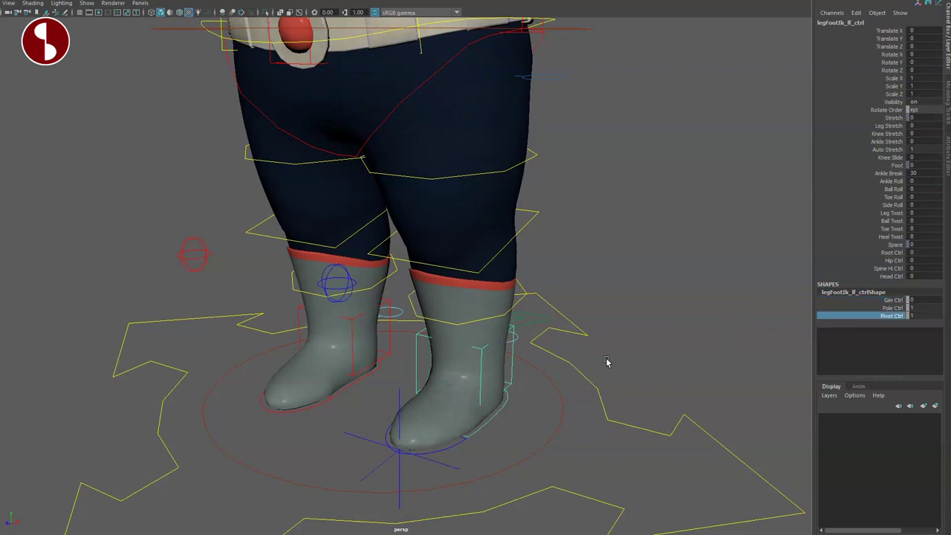
pyautogui.moveTo(512, 390)
pyautogui.keyDown('alt'); pyautogui.mouseDown()
pyautogui.moveTo(487, 392)
pyautogui.moveTo(569, 344)
pyautogui.moveTo(513, 390)
pyautogui.mouseUp(); pyautogui.keyUp('alt')
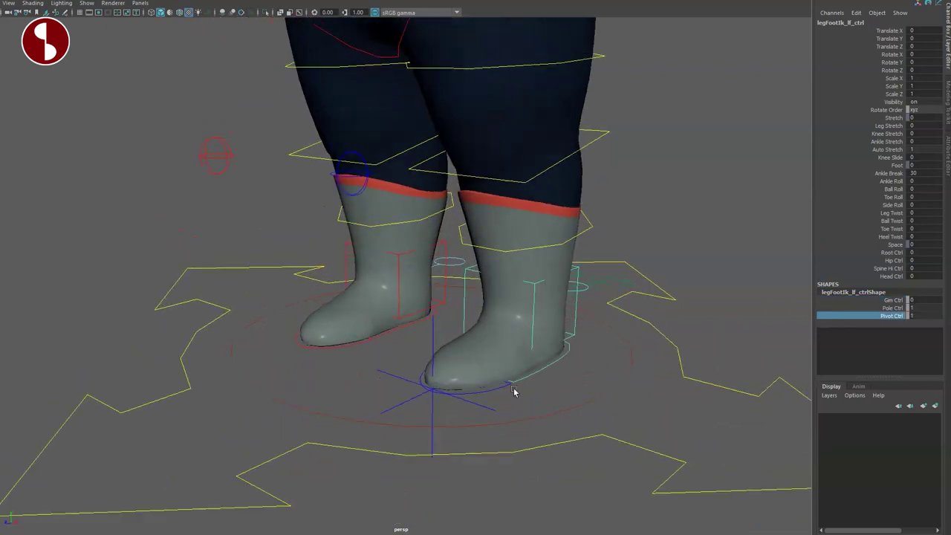
# Try rotating the left foot IK control and transforming the foot pivot control, undoing the trial changes.
pyautogui.press('e')
pyautogui.moveTo(496, 300)
pyautogui.mouseDown()
pyautogui.moveTo(517, 272)
pyautogui.moveTo(507, 294)
pyautogui.mouseUp()
pyautogui.hotkey('ctrl', 'z')
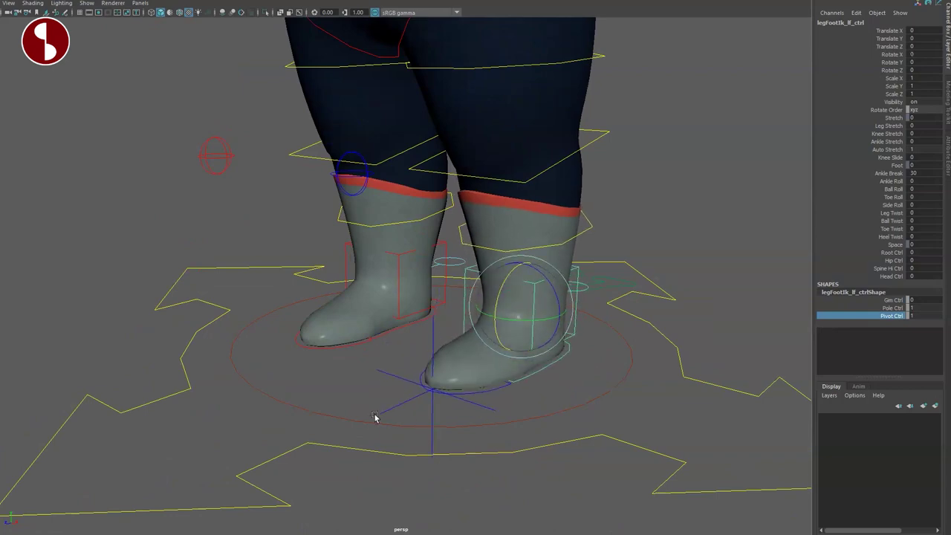
pyautogui.moveTo(405, 414); pyautogui.dragTo(406, 415)
pyautogui.moveTo(413, 359); pyautogui.dragTo(510, 383)
pyautogui.hotkey('ctrl', 'z')
pyautogui.press('w')
pyautogui.press('e')
pyautogui.hotkey('ctrl', 'z')
pyautogui.press('w')
# Reselect the left foot IK control and try changing an attribute with the foot pivot displayed, undoing the change.
pyautogui.keyDown('alt'); pyautogui.moveTo(454, 413); pyautogui.dragTo(536, 399); pyautogui.keyUp('alt')
pyautogui.keyDown('alt'); pyautogui.moveTo(600, 347); pyautogui.dragTo(545, 347); pyautogui.keyUp('alt')
pyautogui.click(496, 308)
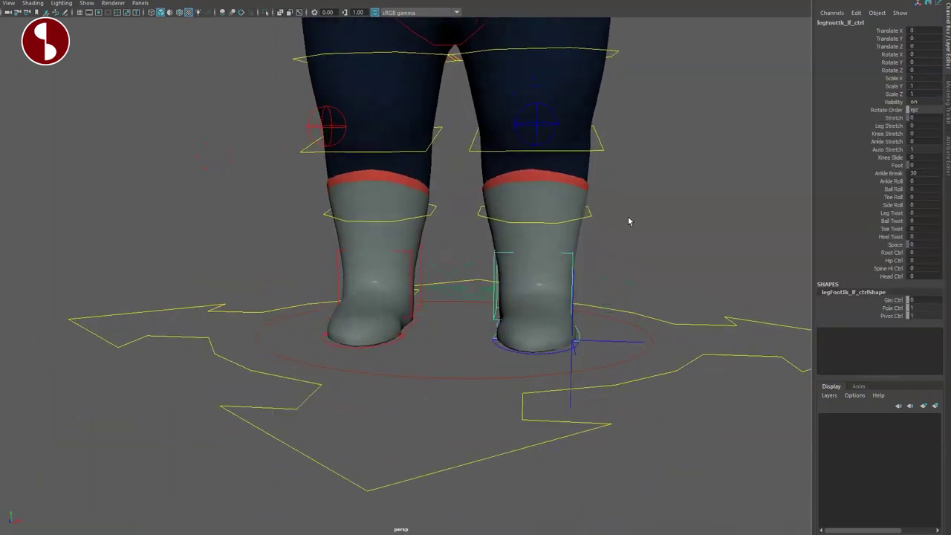
pyautogui.moveTo(720, 225); pyautogui.dragTo(627, 223, button='middle')
pyautogui.hotkey('ctrl', 'z')
# Try moving the left foot pivot control away from the foot and rotating around it, undoing the trials.
pyautogui.click(615, 342)
pyautogui.keyDown('alt'); pyautogui.moveTo(586, 371); pyautogui.dragTo(518, 387); pyautogui.keyUp('alt')
pyautogui.moveTo(392, 418); pyautogui.dragTo(395, 419)
pyautogui.keyDown('alt'); pyautogui.moveTo(395, 419); pyautogui.dragTo(555, 410); pyautogui.keyUp('alt')
pyautogui.press('e')
pyautogui.hotkey('ctrl', 'z')
pyautogui.hotkey('ctrl', 'z')
pyautogui.hotkey('ctrl', 'z')
pyautogui.hotkey('ctrl', 'z')
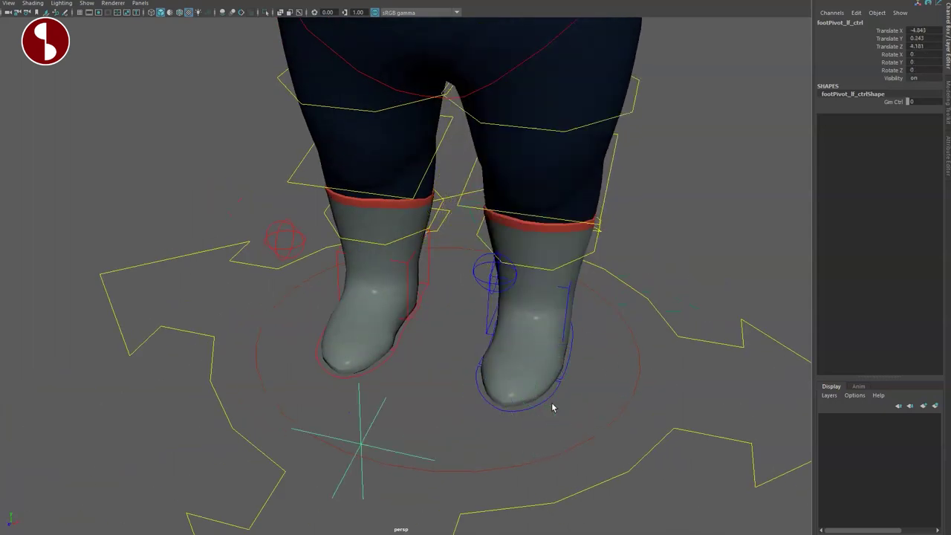
# Select the leg blend control behind the left ankle and switch the left leg from IK to FK.
pyautogui.click(528, 389)
pyautogui.keyDown('alt'); pyautogui.moveTo(526, 389); pyautogui.dragTo(514, 414); pyautogui.keyUp('alt')
pyautogui.click(570, 329)
pyautogui.keyDown('alt'); pyautogui.moveTo(584, 384); pyautogui.dragTo(634, 358); pyautogui.keyUp('alt')
pyautogui.keyDown('alt'); pyautogui.moveTo(719, 134); pyautogui.dragTo(696, 205, button='middle'); pyautogui.keyUp('alt')
pyautogui.keyDown('alt'); pyautogui.moveTo(697, 205); pyautogui.dragTo(579, 234, button='right'); pyautogui.keyUp('alt')
pyautogui.moveTo(579, 233); pyautogui.dragTo(714, 237, button='middle')
# Try rotating the left upper leg FK control and adjusting its Stretch, undoing each change, and highlight Root Ctrl.
pyautogui.click(427, 131)
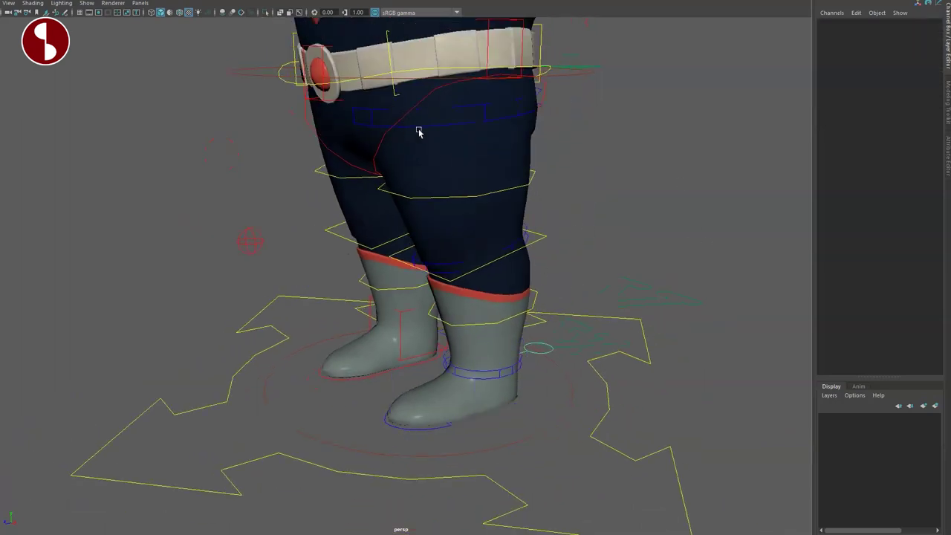
pyautogui.click(420, 127)
pyautogui.moveTo(420, 105)
pyautogui.mouseDown()
pyautogui.moveTo(418, 139)
pyautogui.moveTo(423, 121)
pyautogui.mouseUp()
pyautogui.hotkey('ctrl', 'z')
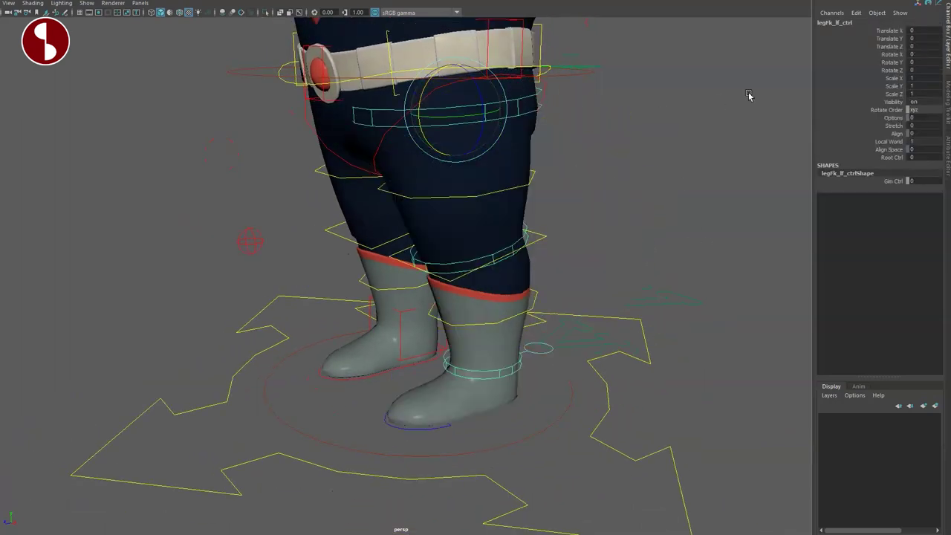
pyautogui.moveTo(674, 178)
pyautogui.mouseDown(button='middle')
pyautogui.moveTo(664, 170)
pyautogui.moveTo(791, 183)
pyautogui.moveTo(613, 161)
pyautogui.moveTo(697, 185)
pyautogui.moveTo(686, 183)
pyautogui.mouseUp(button='middle')
pyautogui.hotkey('ctrl', 'z')
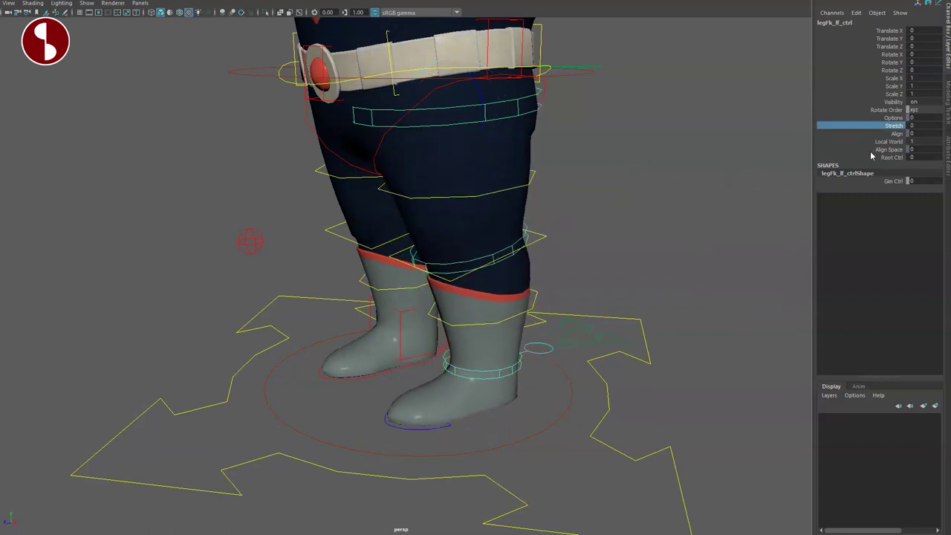
pyautogui.click(867, 157)
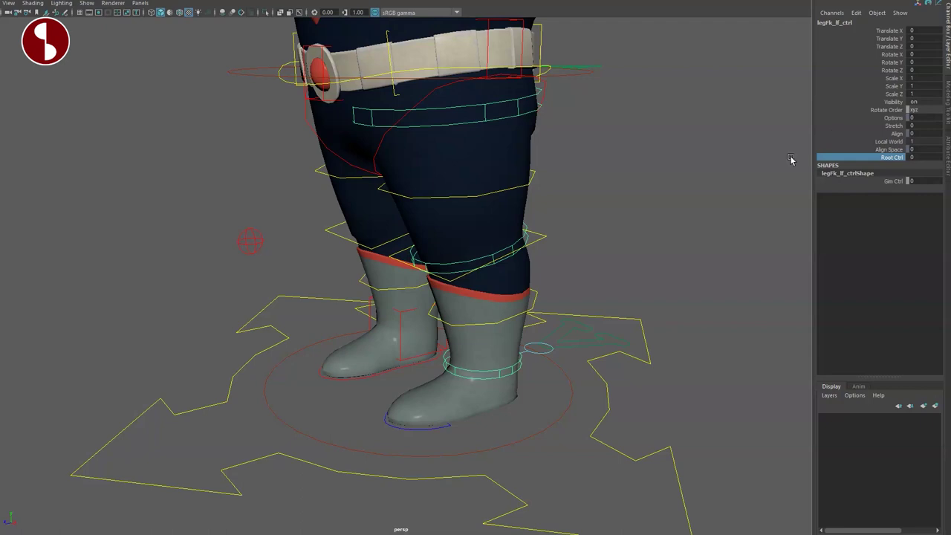
pyautogui.click(792, 158)
# Select the left knee FK control and try rotating it and adjusting its Stretch, undoing each change.
pyautogui.click(460, 265)
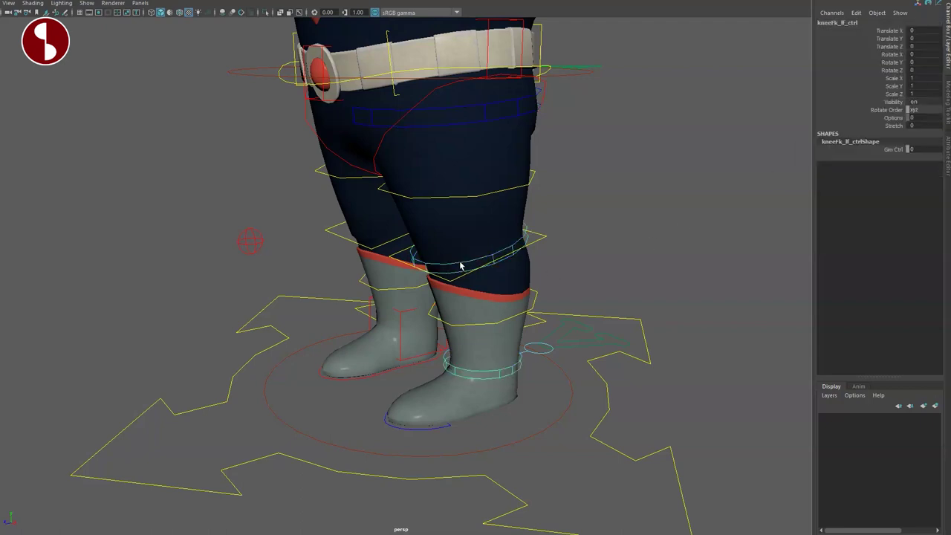
pyautogui.moveTo(461, 248); pyautogui.dragTo(499, 259)
pyautogui.hotkey('ctrl', 'z')
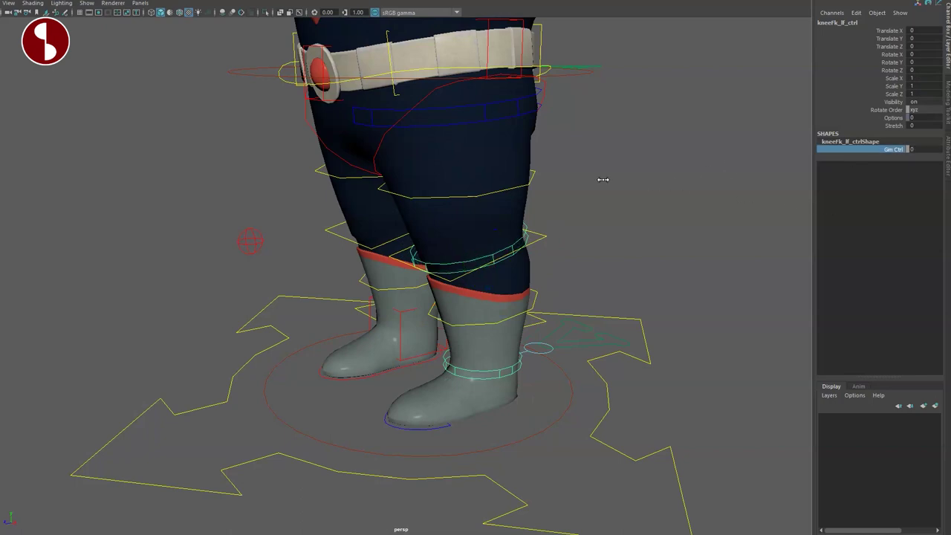
pyautogui.click(867, 126)
pyautogui.moveTo(756, 158); pyautogui.dragTo(722, 170, button='middle')
pyautogui.hotkey('ctrl', 'z')
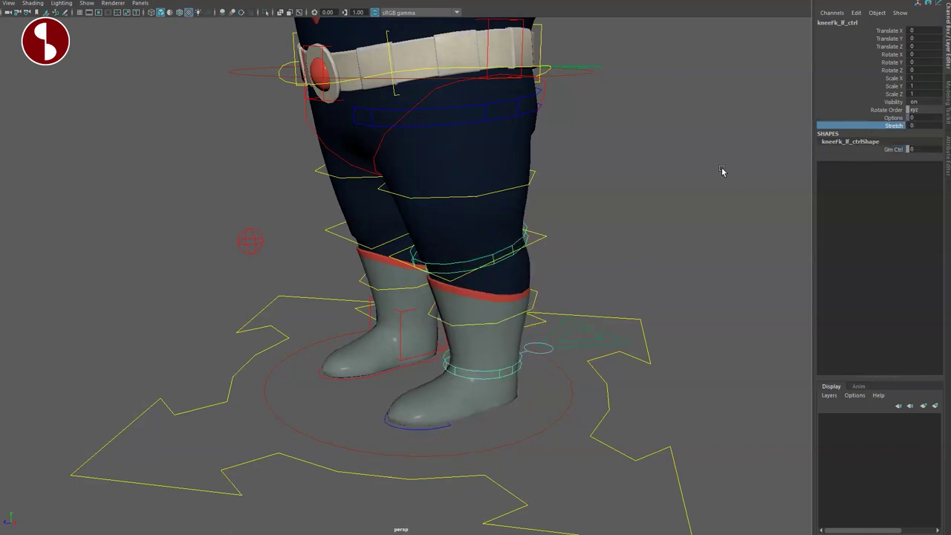
# Return the left leg to IK and try out the leg blend control's attributes, picking Ankle Blend and Ankle Blend Ctrl.
pyautogui.click(721, 172)
pyautogui.click(478, 398)
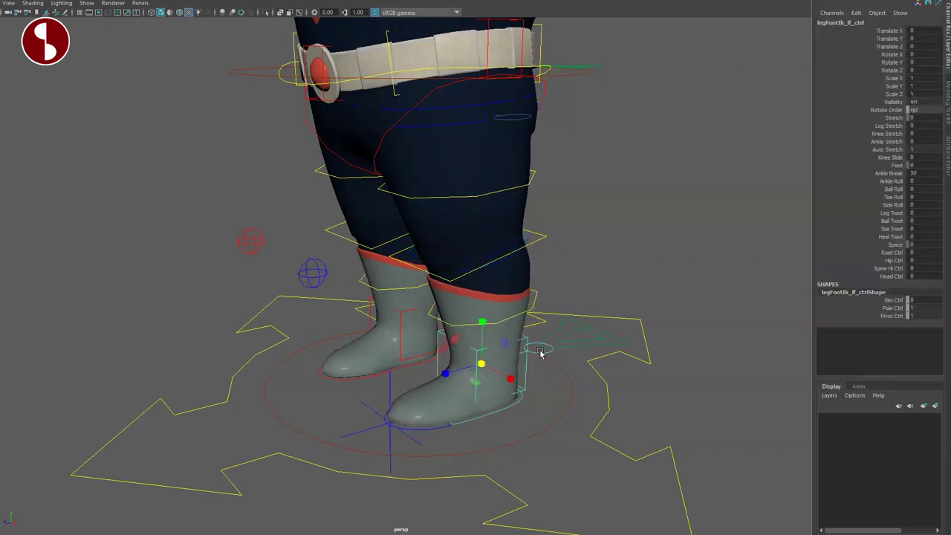
pyautogui.click(546, 355)
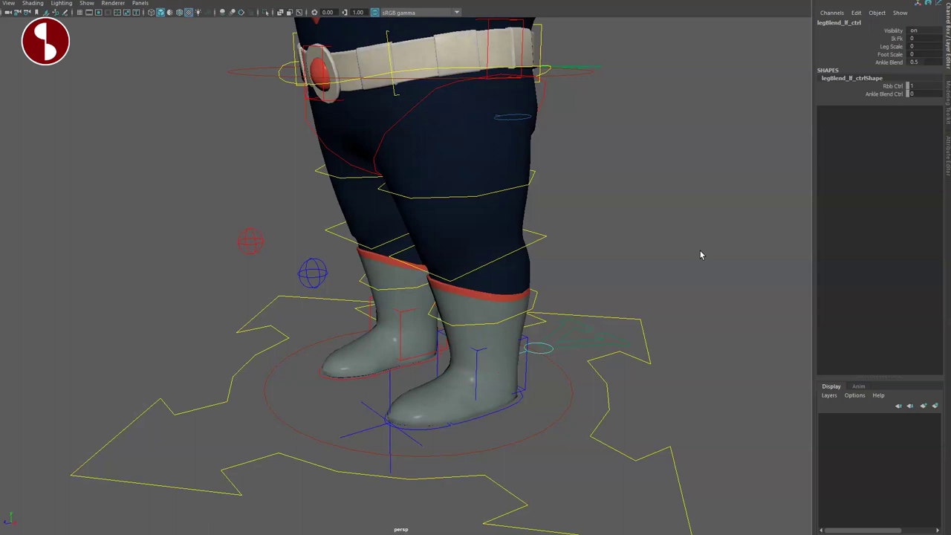
pyautogui.moveTo(709, 112); pyautogui.dragTo(753, 106, button='middle')
pyautogui.hotkey('ctrl', 'z')
pyautogui.click(850, 63)
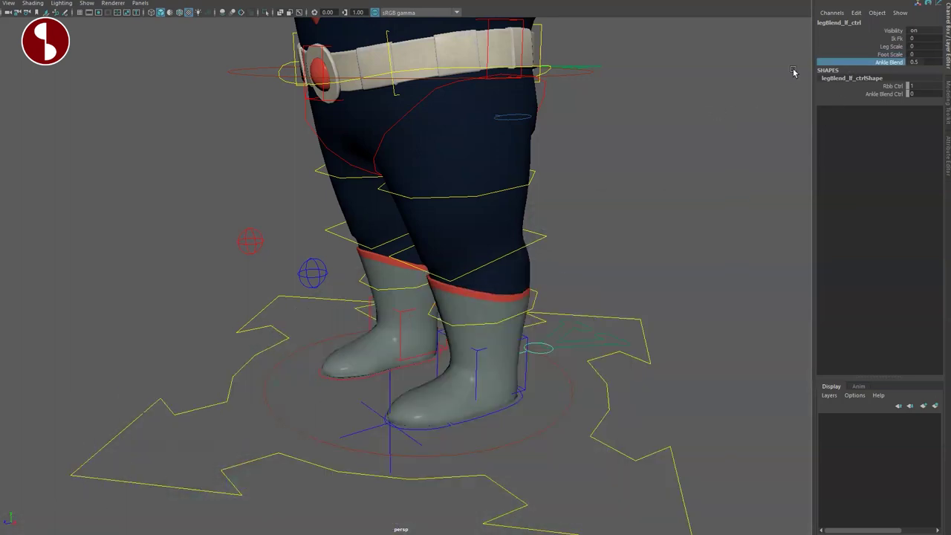
pyautogui.click(855, 94)
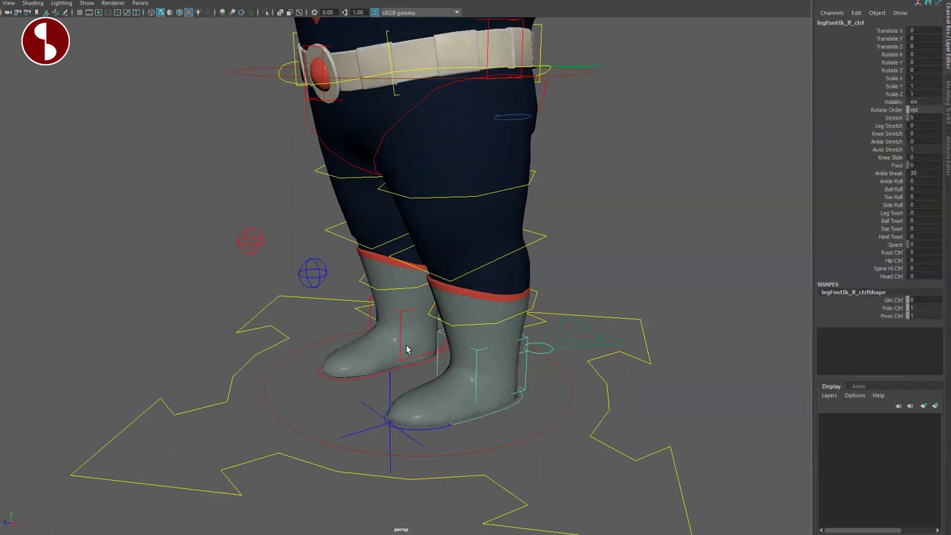
# Select the left knee pole control, try its Knee Pin attribute, undo it, and highlight Leg Foot Ik Ctrl and Root Ctrl.
pyautogui.keyDown('alt'); pyautogui.moveTo(406, 349); pyautogui.dragTo(492, 369); pyautogui.keyUp('alt')
pyautogui.click(590, 262)
pyautogui.keyDown('alt'); pyautogui.moveTo(547, 339); pyautogui.dragTo(476, 334); pyautogui.keyUp('alt')
pyautogui.click(876, 70)
pyautogui.moveTo(630, 192); pyautogui.dragTo(688, 193, button='middle')
pyautogui.hotkey('ctrl', 'z')
pyautogui.moveTo(843, 87); pyautogui.dragTo(849, 91)
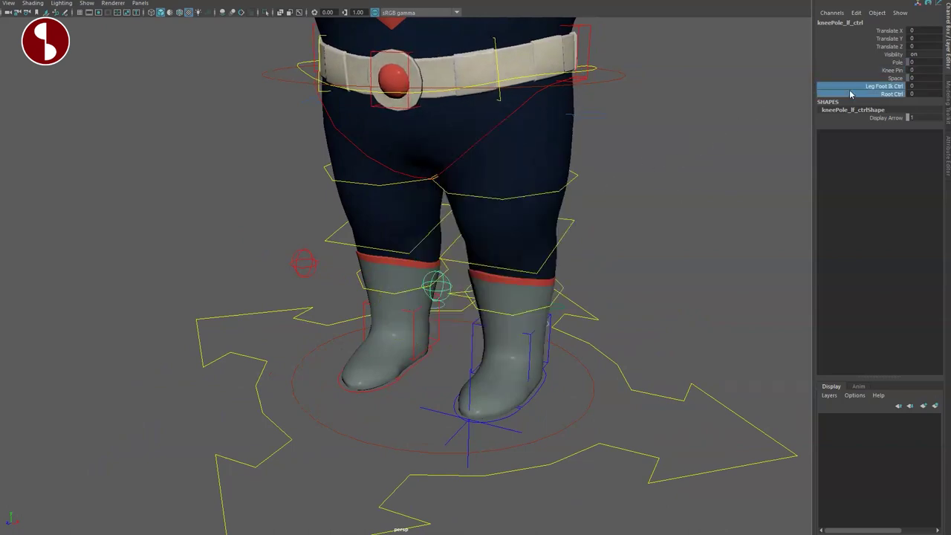
# Try moving the ribbon control below the left knee and try its Sub Ctrls, undoing the changes.
pyautogui.moveTo(432, 312)
pyautogui.keyDown('alt'); pyautogui.mouseDown()
pyautogui.moveTo(452, 314)
pyautogui.moveTo(444, 318)
pyautogui.mouseUp(); pyautogui.keyUp('alt')
pyautogui.keyDown('alt'); pyautogui.moveTo(520, 289); pyautogui.dragTo(543, 277); pyautogui.keyUp('alt')
pyautogui.click(538, 294)
pyautogui.press('w')
pyautogui.hotkey('ctrl', 'z')
pyautogui.hotkey('ctrl', 'z')
pyautogui.click(857, 180)
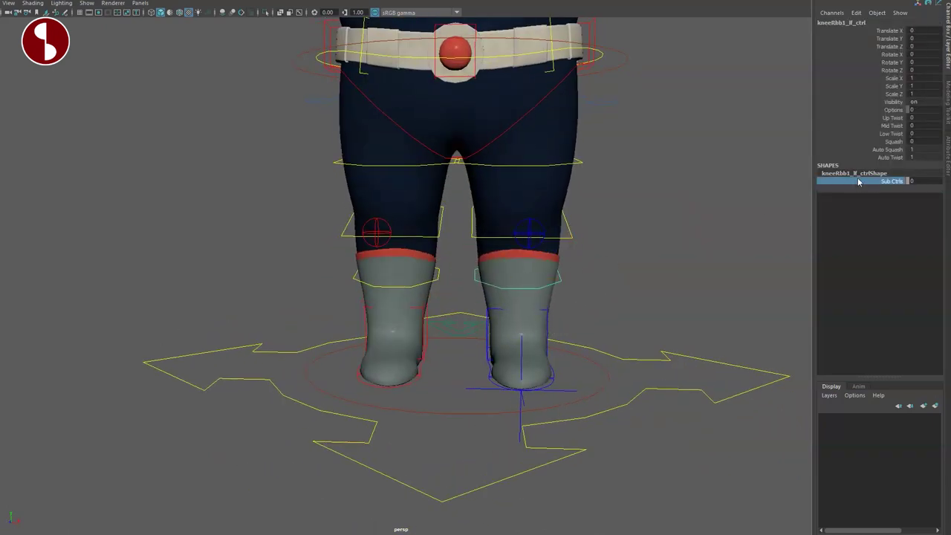
pyautogui.click(515, 309)
pyautogui.moveTo(514, 301); pyautogui.dragTo(564, 300)
pyautogui.hotkey('ctrl', 'z')
pyautogui.hotkey('ctrl', 'z')
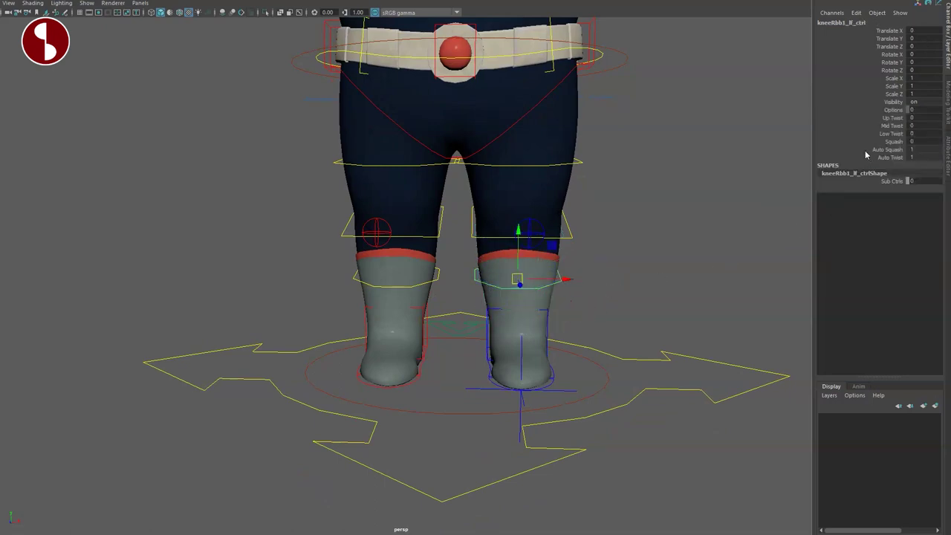
# Try the knee ribbon control's Up Twist, Mid Twist, Low Twist and Squash attributes, undoing the changes.
pyautogui.click(869, 118)
pyautogui.moveTo(792, 156); pyautogui.dragTo(800, 155, button='middle')
pyautogui.click(854, 125)
pyautogui.keyDown('alt'); pyautogui.moveTo(729, 190); pyautogui.dragTo(601, 211, button='middle'); pyautogui.keyUp('alt')
pyautogui.keyDown('alt'); pyautogui.moveTo(601, 212); pyautogui.dragTo(724, 269, button='right'); pyautogui.keyUp('alt')
pyautogui.keyDown('alt'); pyautogui.moveTo(724, 269); pyautogui.dragTo(749, 240, button='middle'); pyautogui.keyUp('alt')
pyautogui.moveTo(742, 144); pyautogui.dragTo(658, 167, button='middle')
pyautogui.hotkey('ctrl', 'z')
pyautogui.click(854, 135)
pyautogui.hotkey('ctrl', 'z')
pyautogui.click(851, 140)
pyautogui.hotkey('ctrl', 'z')
# Try moving and rotating the ribbon control around the left upper thigh, undoing each change.
pyautogui.keyDown('alt'); pyautogui.moveTo(491, 260); pyautogui.dragTo(529, 306, button='middle'); pyautogui.keyUp('alt')
pyautogui.keyDown('alt'); pyautogui.moveTo(529, 305); pyautogui.dragTo(487, 299, button='right'); pyautogui.keyUp('alt')
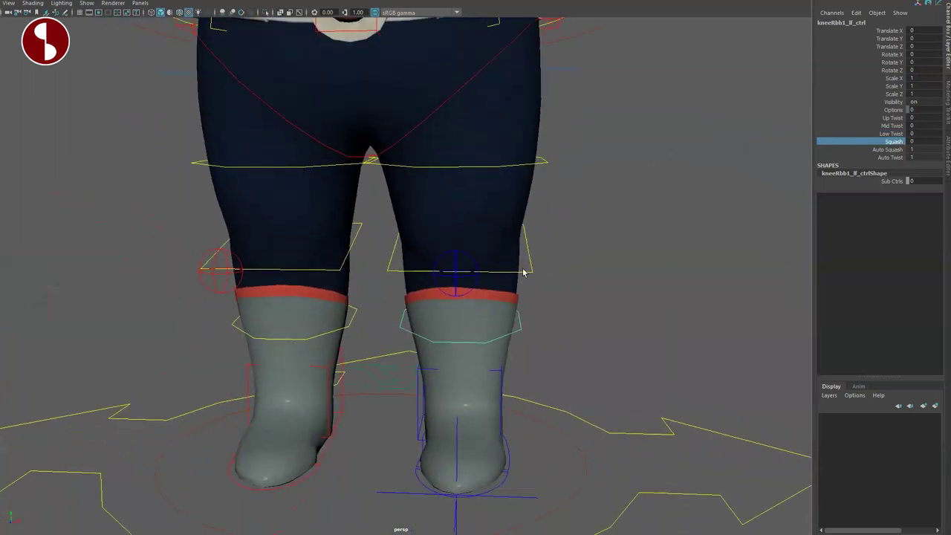
pyautogui.click(532, 271)
pyautogui.click(550, 201)
pyautogui.keyDown('alt'); pyautogui.moveTo(548, 199); pyautogui.dragTo(602, 303, button='middle'); pyautogui.keyUp('alt')
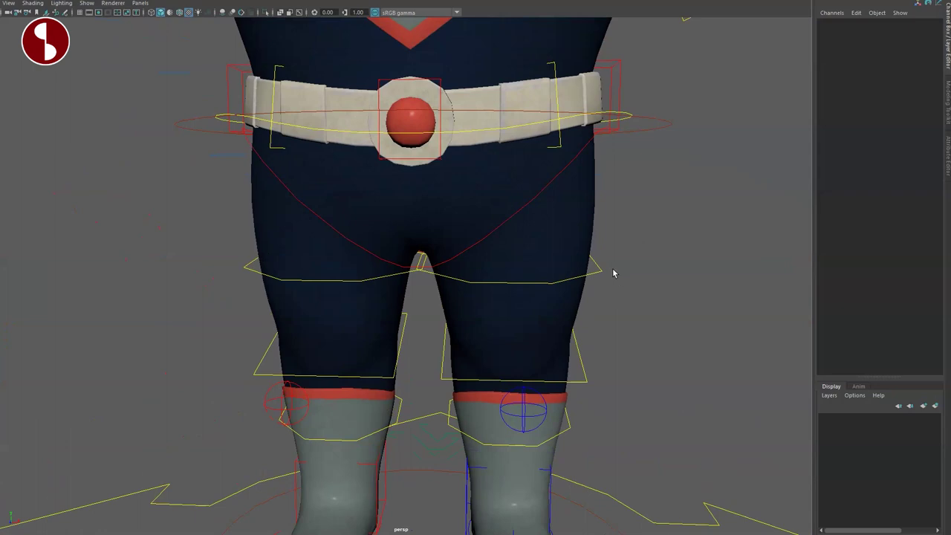
pyautogui.click(603, 277)
pyautogui.moveTo(512, 262); pyautogui.dragTo(529, 292)
pyautogui.hotkey('ctrl', 'z')
pyautogui.press('e')
pyautogui.moveTo(535, 256); pyautogui.dragTo(527, 196)
pyautogui.hotkey('ctrl', 'z')
pyautogui.press('w')
pyautogui.hotkey('ctrl', 'z')
# Try moving and rotating the left leg's root IK control beside the hip, undoing each change.
pyautogui.click(631, 175)
pyautogui.keyDown('alt'); pyautogui.moveTo(566, 247); pyautogui.dragTo(603, 410, button='middle'); pyautogui.keyUp('alt')
pyautogui.keyDown('alt'); pyautogui.moveTo(603, 410); pyautogui.dragTo(534, 366, button='right'); pyautogui.keyUp('alt')
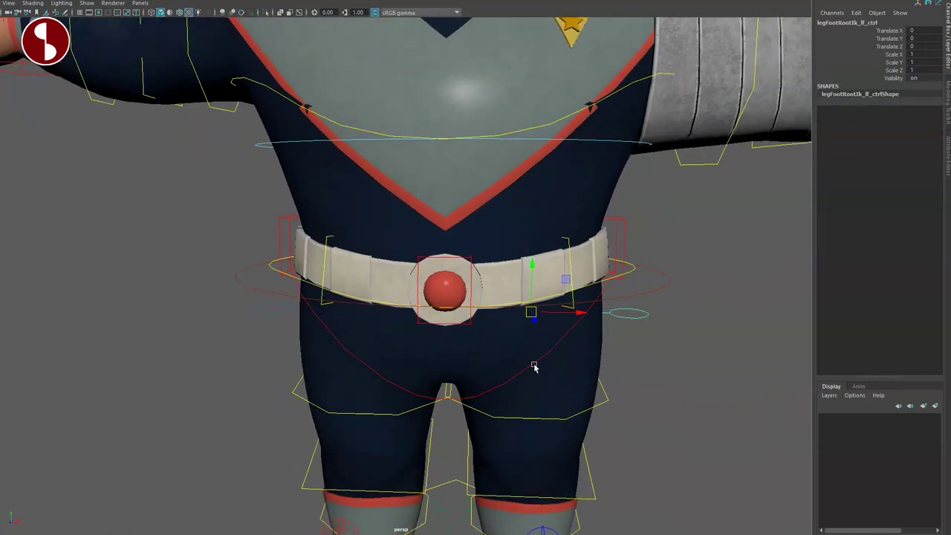
pyautogui.moveTo(532, 312)
pyautogui.mouseDown()
pyautogui.moveTo(567, 317)
pyautogui.moveTo(542, 316)
pyautogui.mouseUp()
pyautogui.hotkey('ctrl', 'z')
pyautogui.press('w')
pyautogui.hotkey('ctrl', 'z')
pyautogui.press('e')
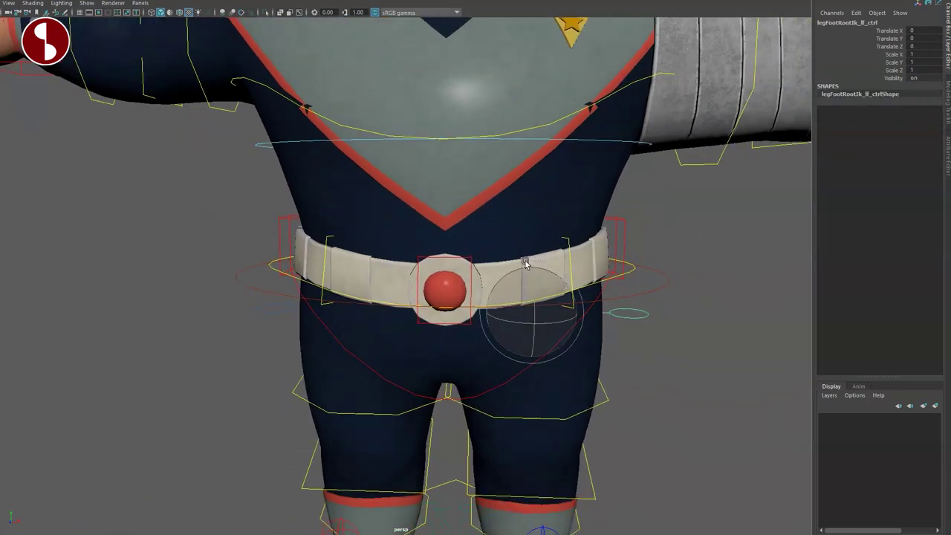
pyautogui.moveTo(533, 316); pyautogui.dragTo(554, 322)
pyautogui.hotkey('ctrl', 'z')
pyautogui.press('q')
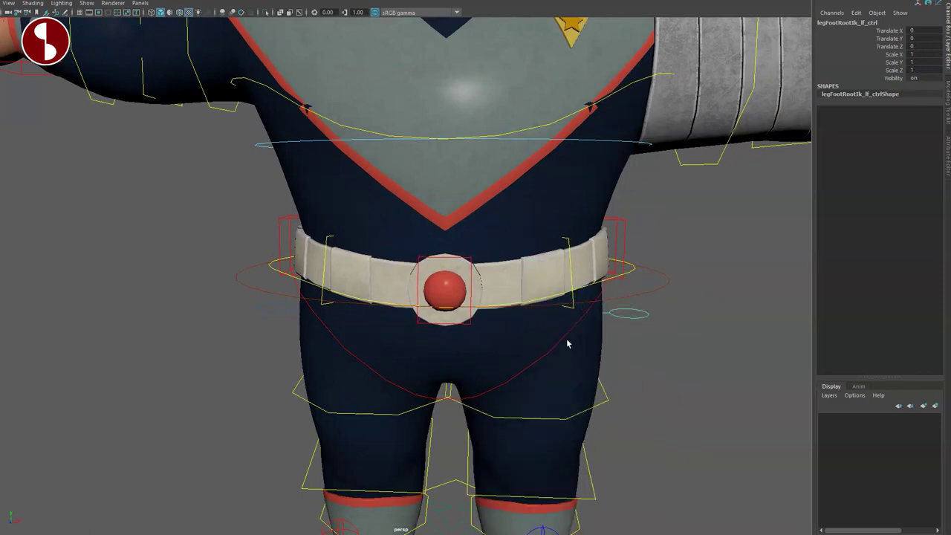
# Try transforming and scaling the hip control below the belt, undoing each change.
pyautogui.keyDown('alt'); pyautogui.moveTo(567, 341); pyautogui.dragTo(654, 422, button='right'); pyautogui.keyUp('alt')
pyautogui.keyDown('alt'); pyautogui.moveTo(653, 423); pyautogui.dragTo(616, 393, button='middle'); pyautogui.keyUp('alt')
pyautogui.keyDown('alt'); pyautogui.moveTo(616, 393); pyautogui.dragTo(549, 354, button='right'); pyautogui.keyUp('alt')
pyautogui.keyDown('alt'); pyautogui.moveTo(549, 354); pyautogui.dragTo(560, 382, button='middle'); pyautogui.keyUp('alt')
pyautogui.keyDown('alt'); pyautogui.moveTo(560, 382); pyautogui.dragTo(558, 365, button='right'); pyautogui.keyUp('alt')
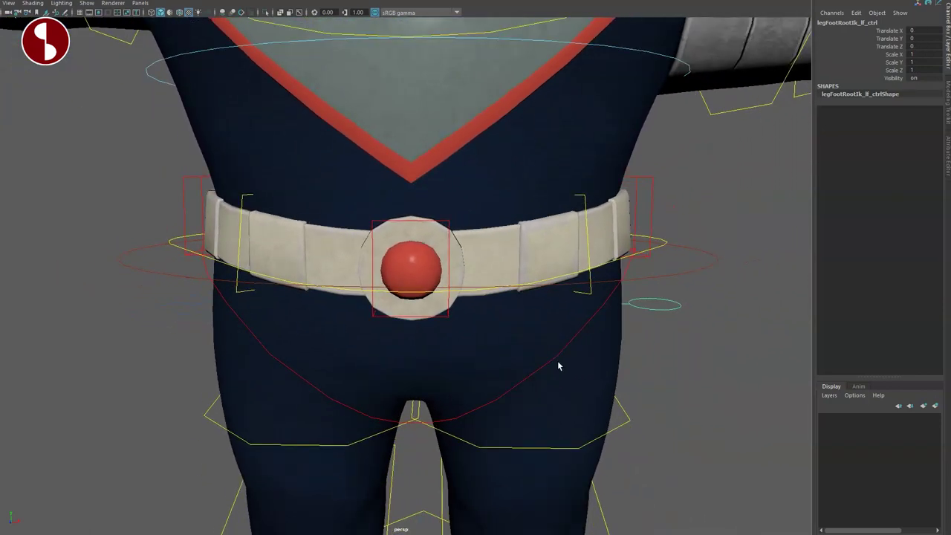
pyautogui.click(558, 362)
pyautogui.keyDown('alt'); pyautogui.moveTo(519, 337); pyautogui.dragTo(567, 343, button='middle'); pyautogui.keyUp('alt')
pyautogui.keyDown('alt'); pyautogui.moveTo(568, 343); pyautogui.dragTo(455, 244, button='right'); pyautogui.keyUp('alt')
pyautogui.moveTo(469, 209)
pyautogui.mouseDown()
pyautogui.moveTo(492, 241)
pyautogui.moveTo(426, 206)
pyautogui.moveTo(481, 224)
pyautogui.moveTo(462, 210)
pyautogui.mouseUp()
pyautogui.hotkey('ctrl', 'z')
pyautogui.press('r')
pyautogui.moveTo(444, 247); pyautogui.dragTo(431, 272)
pyautogui.hotkey('ctrl', 'z')
# Try the hip control's Gim Ctrl attribute in wireframe display and restore the textured display.
pyautogui.keyDown('alt'); pyautogui.moveTo(727, 237); pyautogui.dragTo(732, 276); pyautogui.keyUp('alt')
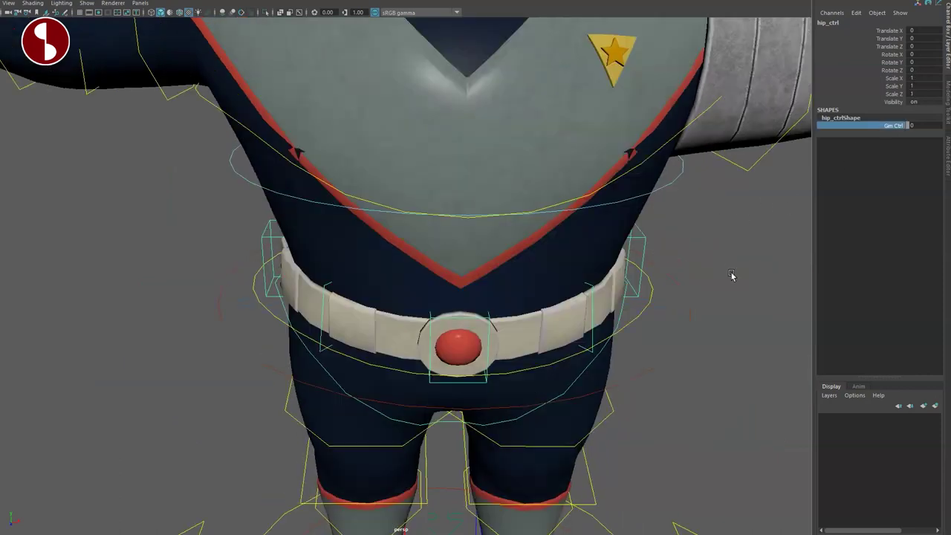
pyautogui.press('4')
pyautogui.moveTo(732, 275); pyautogui.dragTo(825, 283, button='middle')
pyautogui.click(658, 319)
pyautogui.press('6')
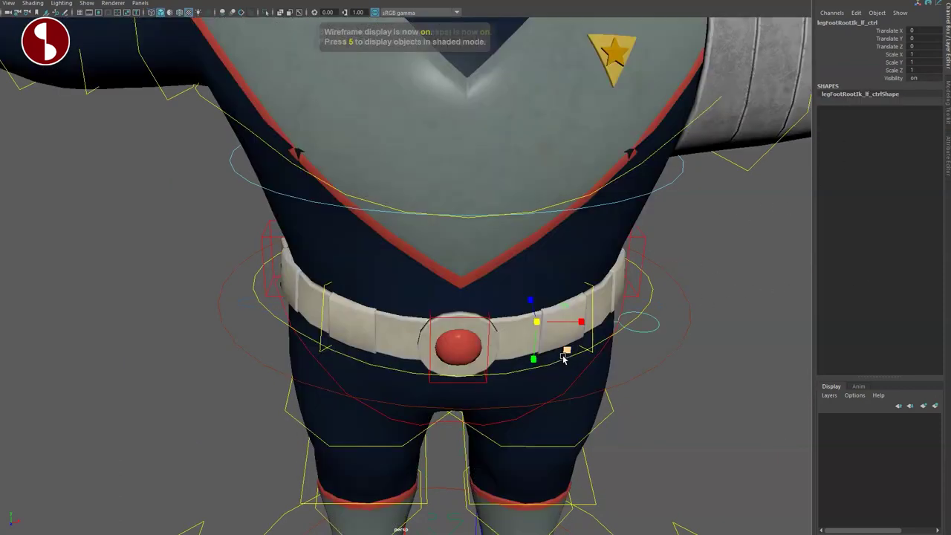
# Select the belt buckle control and try the Gim Ctrl attribute on the left side belt control, undoing the change.
pyautogui.keyDown('alt'); pyautogui.moveTo(553, 391); pyautogui.dragTo(525, 356); pyautogui.keyUp('alt')
pyautogui.click(448, 255)
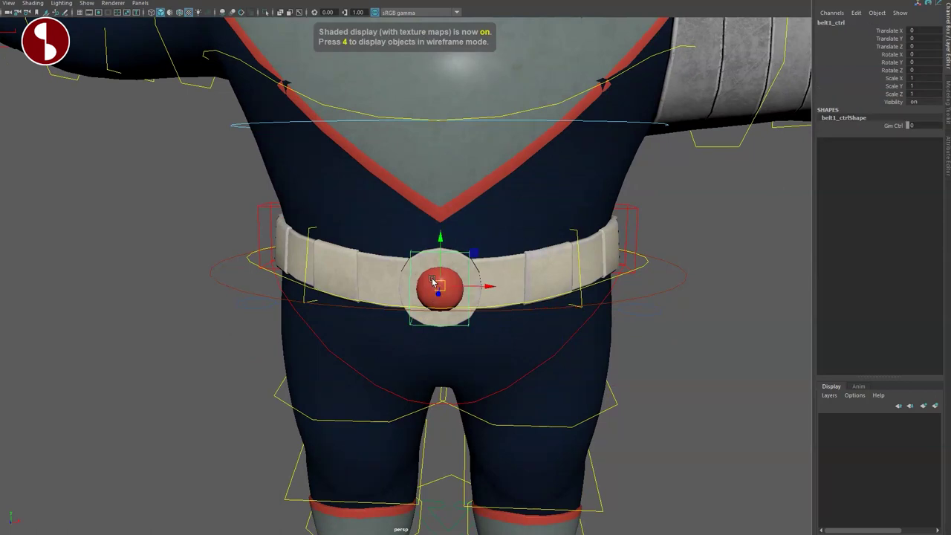
pyautogui.moveTo(635, 238); pyautogui.dragTo(800, 235)
pyautogui.hotkey('ctrl', 'z')
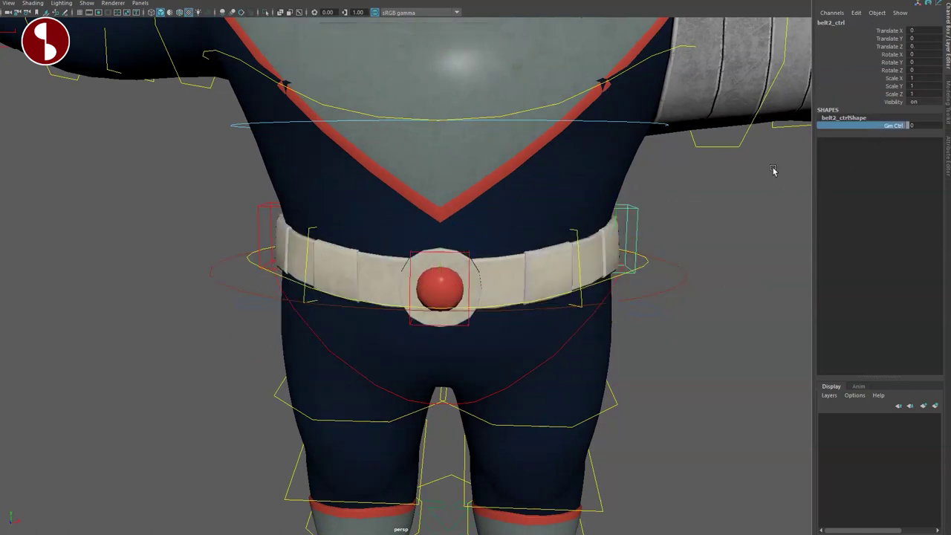
pyautogui.keyDown('alt'); pyautogui.moveTo(592, 360); pyautogui.dragTo(191, 349); pyautogui.keyUp('alt')
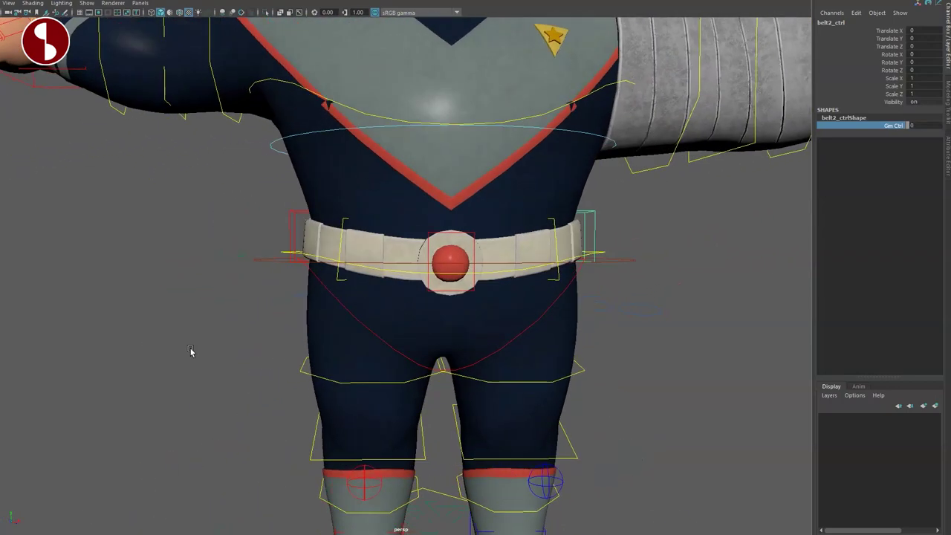
# Try moving the lower spine IK control around the belt, undoing the move.
pyautogui.keyDown('alt'); pyautogui.moveTo(546, 318); pyautogui.dragTo(521, 344); pyautogui.keyUp('alt')
pyautogui.click(591, 272)
pyautogui.keyDown('alt'); pyautogui.moveTo(577, 314); pyautogui.dragTo(626, 320); pyautogui.keyUp('alt')
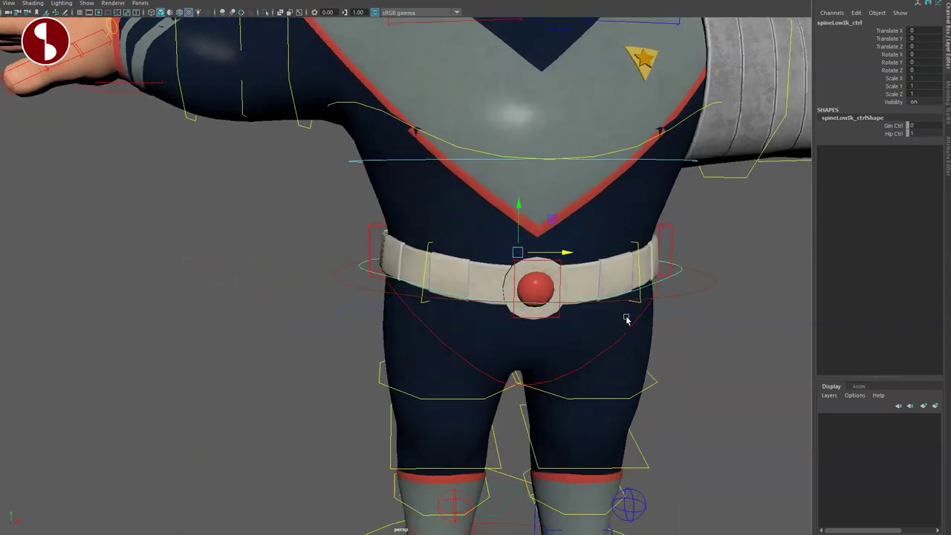
pyautogui.moveTo(516, 251); pyautogui.dragTo(490, 261)
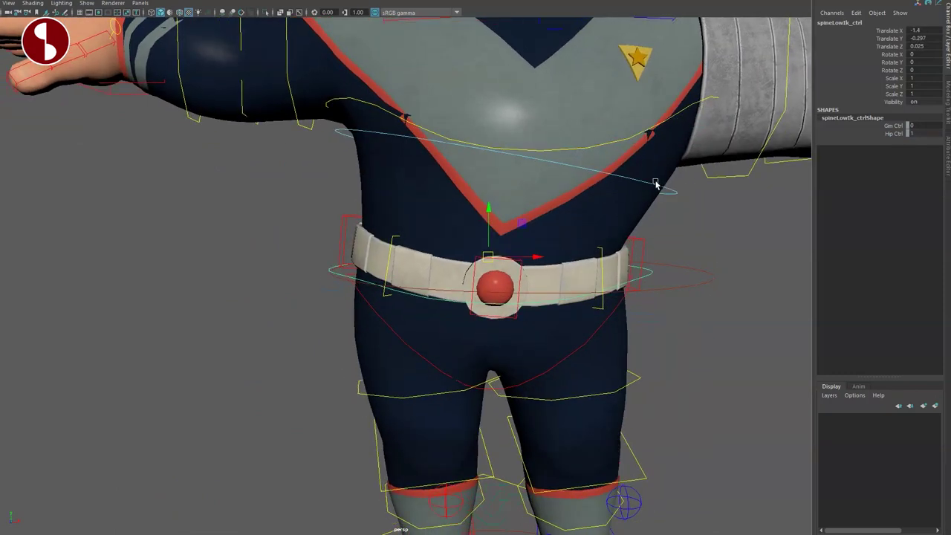
pyautogui.hotkey('ctrl', 'z')
# Try the lower spine IK control's Gim Ctrl attribute in wireframe display and restore the textured display.
pyautogui.press('4')
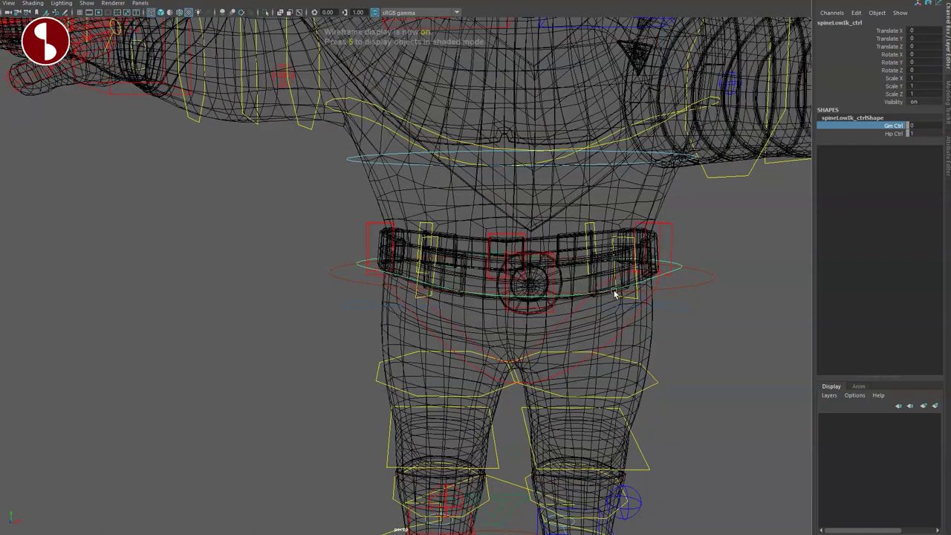
pyautogui.keyDown('alt'); pyautogui.moveTo(615, 293); pyautogui.dragTo(612, 331); pyautogui.keyUp('alt')
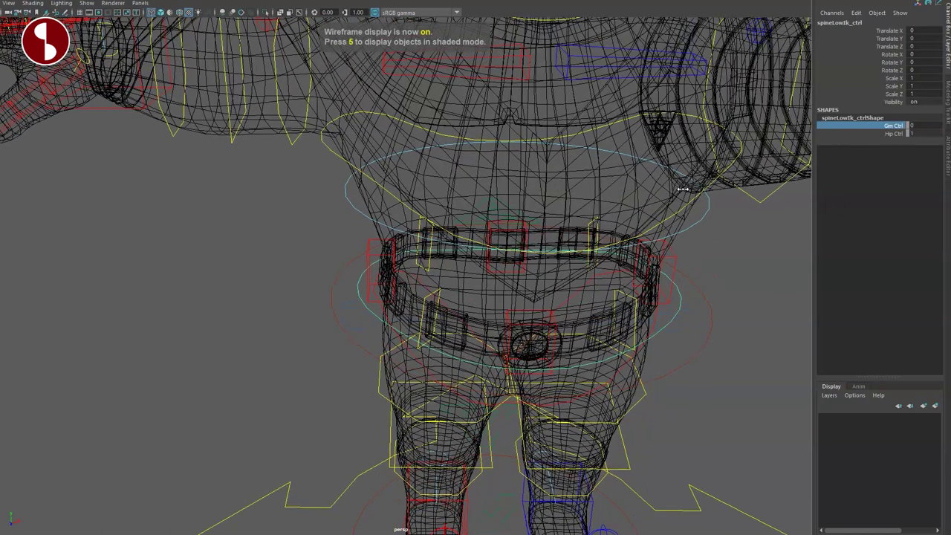
pyautogui.click(675, 262)
pyautogui.click(555, 367)
pyautogui.press('6')
pyautogui.keyDown('alt'); pyautogui.moveTo(572, 384); pyautogui.dragTo(562, 358); pyautogui.keyUp('alt')
# Try scaling the lower spine IK control around the belt, undoing the change.
pyautogui.press('r')
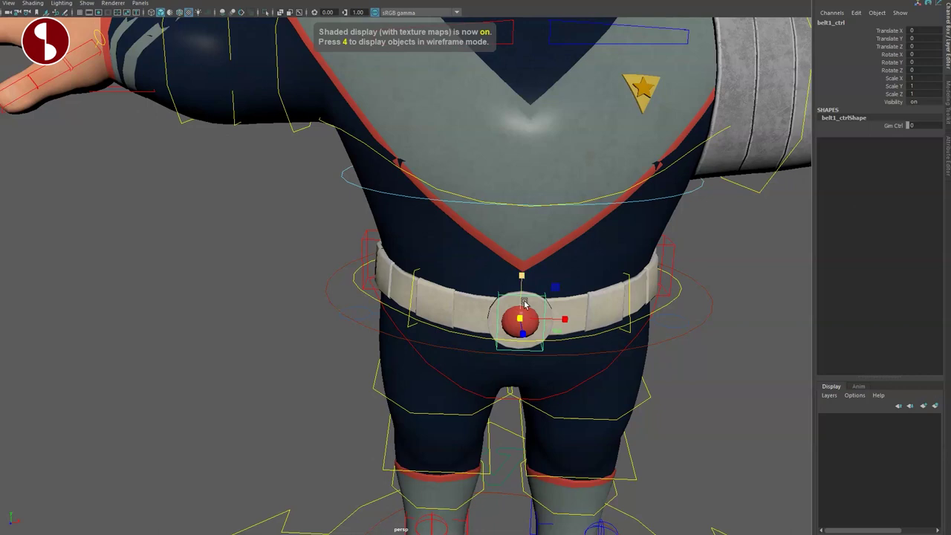
pyautogui.click(670, 300)
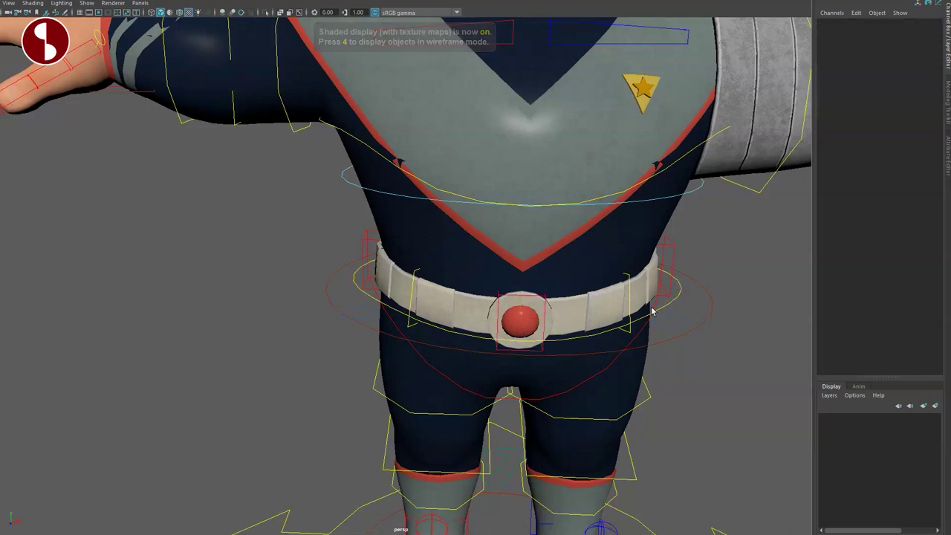
pyautogui.click(639, 320)
pyautogui.moveTo(515, 265)
pyautogui.mouseDown()
pyautogui.moveTo(532, 274)
pyautogui.moveTo(522, 269)
pyautogui.mouseUp()
pyautogui.hotkey('ctrl', 'z')
# Select the root control around the waist and try its Gim Ctrl attribute in wireframe, restoring the textured display.
pyautogui.keyDown('alt'); pyautogui.moveTo(608, 401); pyautogui.dragTo(611, 379); pyautogui.keyUp('alt')
pyautogui.keyDown('alt'); pyautogui.moveTo(611, 379); pyautogui.dragTo(581, 400, button='middle'); pyautogui.keyUp('alt')
pyautogui.keyDown('alt'); pyautogui.moveTo(580, 400); pyautogui.dragTo(542, 378, button='right'); pyautogui.keyUp('alt')
pyautogui.keyDown('alt'); pyautogui.moveTo(542, 378); pyautogui.dragTo(536, 339); pyautogui.keyUp('alt')
pyautogui.click(626, 335)
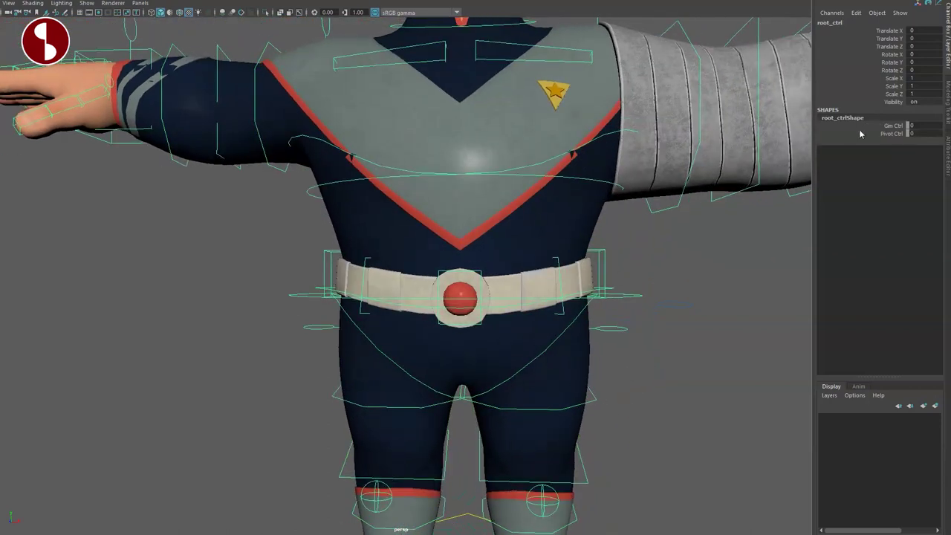
pyautogui.press('4')
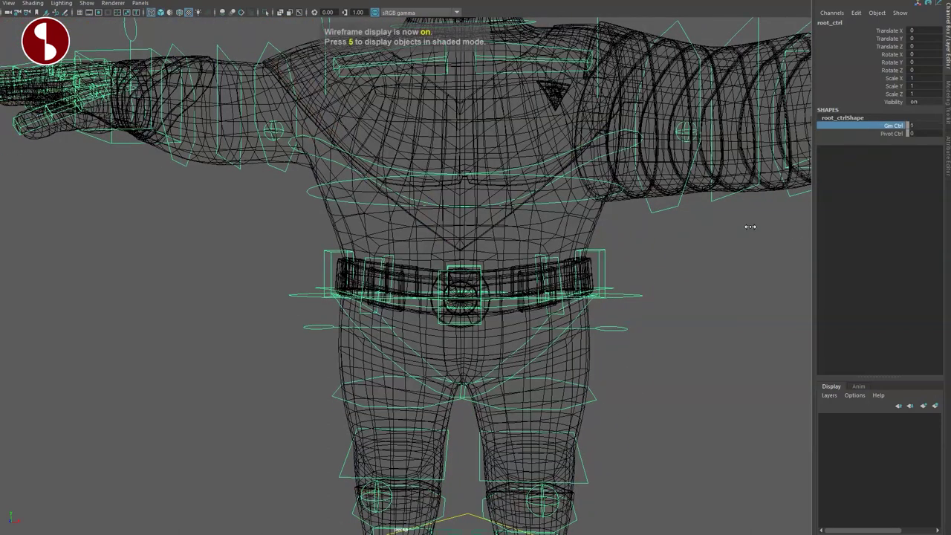
pyautogui.keyDown('alt'); pyautogui.moveTo(675, 237); pyautogui.dragTo(663, 258); pyautogui.keyUp('alt')
pyautogui.press('6')
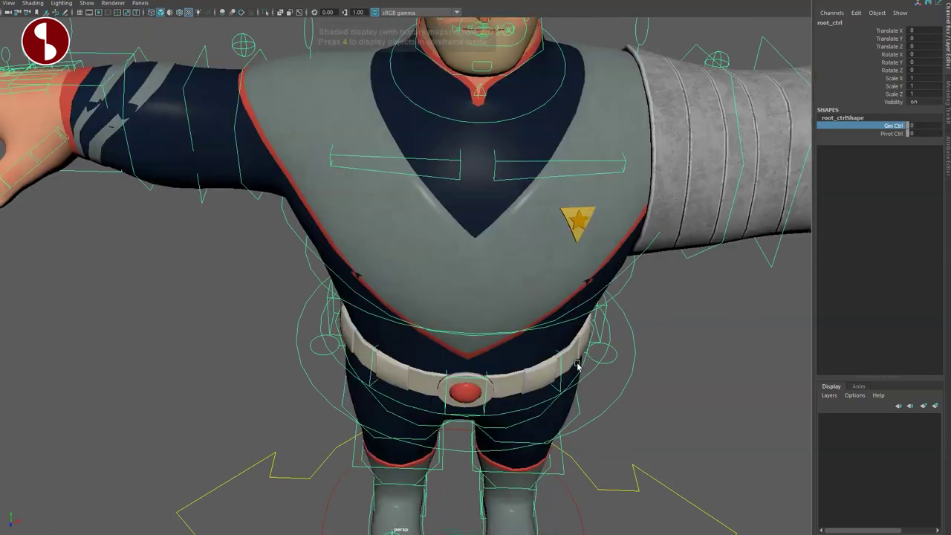
# Try transforming the root control, undoing the changes, and clear the selection.
pyautogui.keyDown('alt'); pyautogui.moveTo(577, 365); pyautogui.dragTo(536, 341); pyautogui.keyUp('alt')
pyautogui.moveTo(466, 289); pyautogui.dragTo(502, 293)
pyautogui.hotkey('ctrl', 'z')
pyautogui.press('r')
pyautogui.hotkey('ctrl', 'z')
pyautogui.click(170, 246)
# Try moving the cyan spine control around the mid-torso and changing its shape attribute, undoing both changes.
pyautogui.keyDown('alt'); pyautogui.moveTo(377, 235); pyautogui.dragTo(349, 332, button='middle'); pyautogui.keyUp('alt')
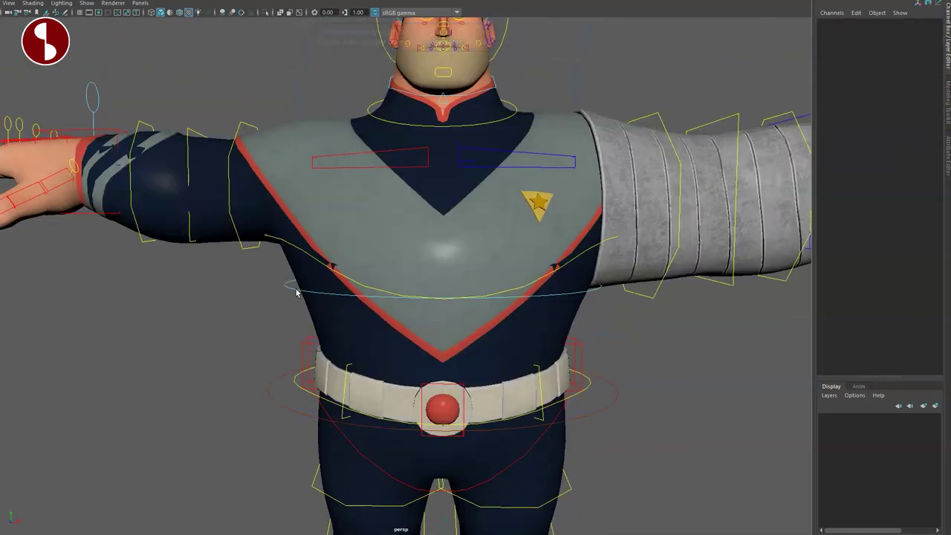
pyautogui.click(295, 291)
pyautogui.press('w')
pyautogui.moveTo(444, 284)
pyautogui.mouseDown()
pyautogui.moveTo(505, 291)
pyautogui.moveTo(442, 288)
pyautogui.mouseUp()
pyautogui.click(876, 119)
pyautogui.moveTo(634, 167); pyautogui.dragTo(653, 196, button='middle')
pyautogui.hotkey('ctrl', 'z')
pyautogui.hotkey('ctrl', 'z')
pyautogui.click(645, 198)
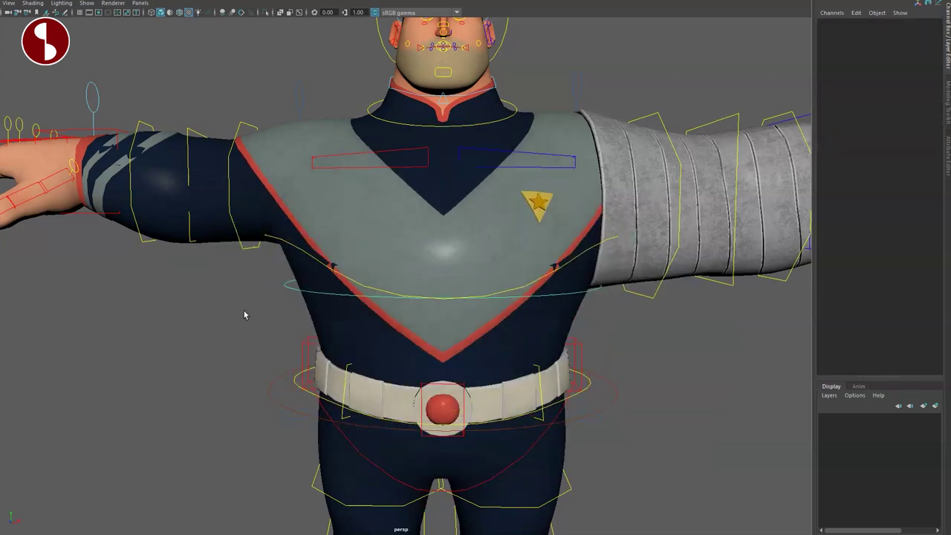
# Try rotating the upper spine IK control, undoing the rotation, and set its Fk Ctrl to 1.
pyautogui.click(300, 249)
pyautogui.press('e')
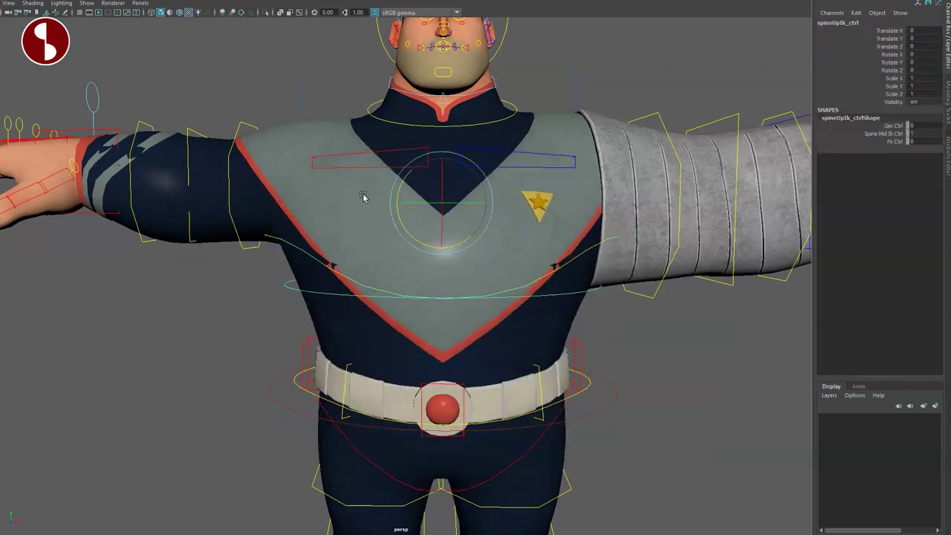
pyautogui.moveTo(393, 186); pyautogui.dragTo(410, 199)
pyautogui.hotkey('ctrl', 'z')
pyautogui.press('w')
pyautogui.moveTo(475, 217)
pyautogui.mouseDown(button='middle')
pyautogui.moveTo(497, 235)
pyautogui.moveTo(485, 233)
pyautogui.mouseUp(button='middle')
pyautogui.hotkey('ctrl', 'z')
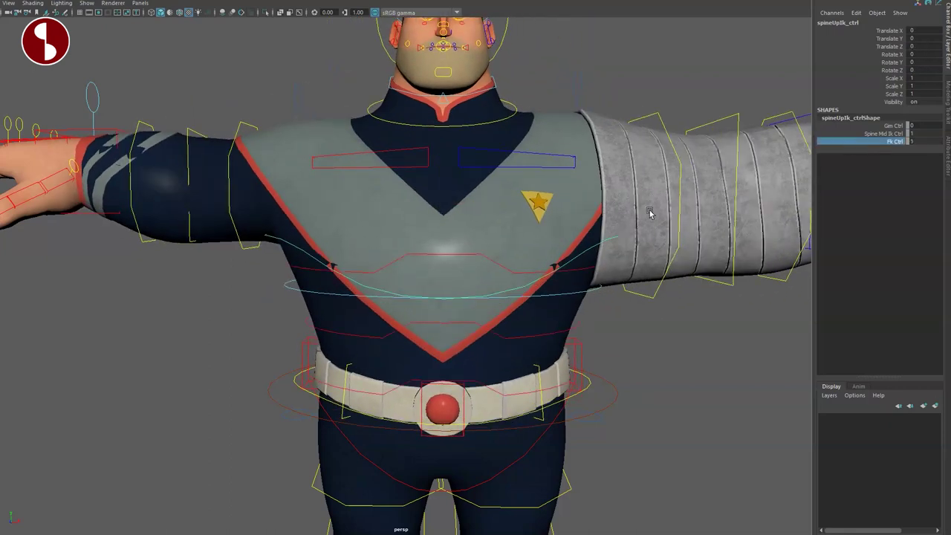
# Try rotating the middle spine FK control on the chest, undoing the rotation.
pyautogui.click(419, 255)
pyautogui.press('e')
pyautogui.moveTo(412, 224); pyautogui.dragTo(461, 285)
pyautogui.hotkey('ctrl', 'z')
pyautogui.press('q')
pyautogui.hotkey('ctrl', 'z')
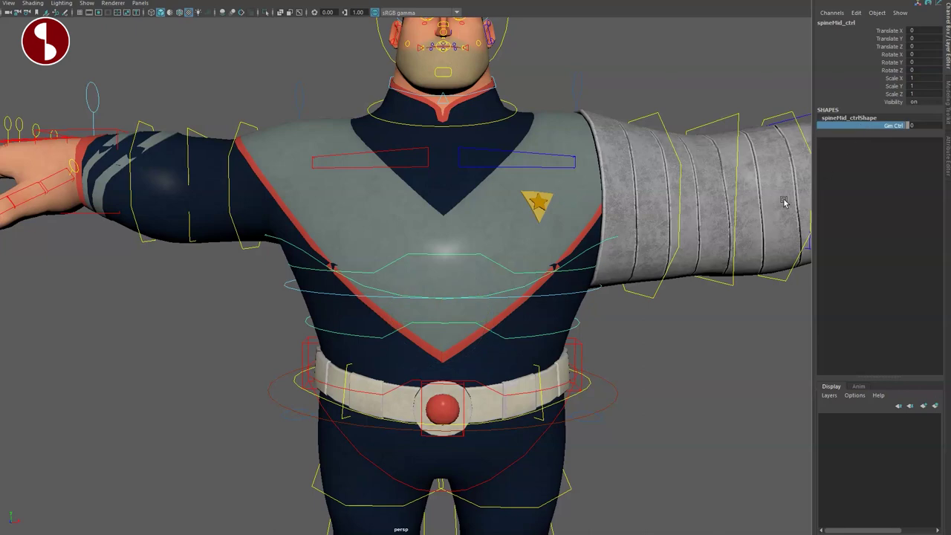
# Try the middle spine FK control's Gim Ctrl at 1 in wireframe and set the upper spine control's Fk Ctrl to 0.
pyautogui.press('4')
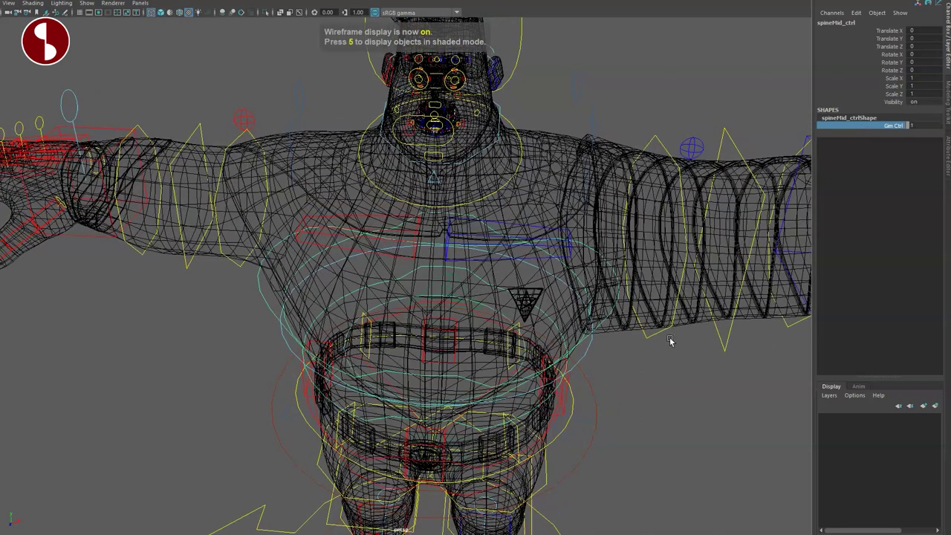
pyautogui.press('5')
pyautogui.press('6')
pyautogui.keyDown('alt'); pyautogui.moveTo(600, 395); pyautogui.dragTo(605, 366); pyautogui.keyUp('alt')
pyautogui.click(583, 323)
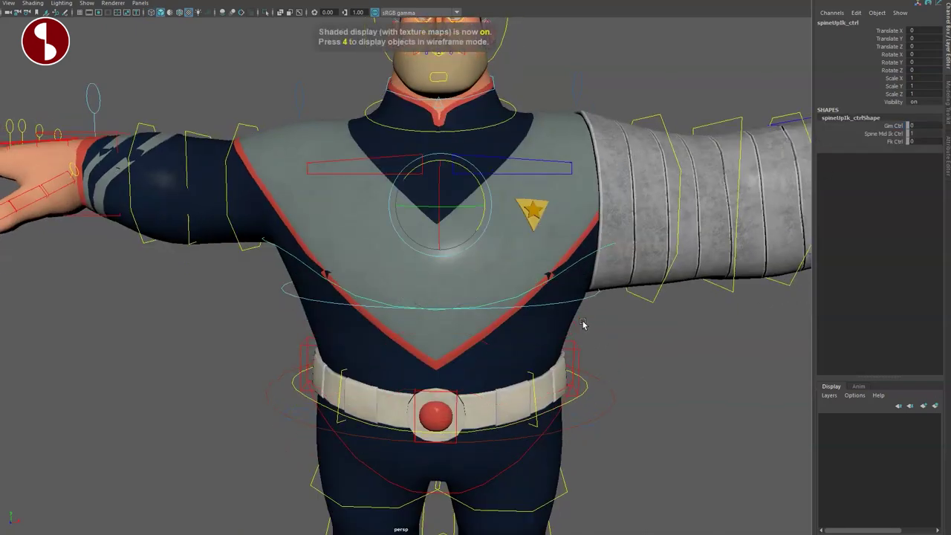
# Try rotating the left clavicle control, undoing the rotation, and highlight its Auto Clavicle and Gim Ctrl attributes.
pyautogui.keyDown('alt'); pyautogui.moveTo(468, 298); pyautogui.dragTo(465, 322, button='middle'); pyautogui.keyUp('alt')
pyautogui.scroll(-1, 475, 316)
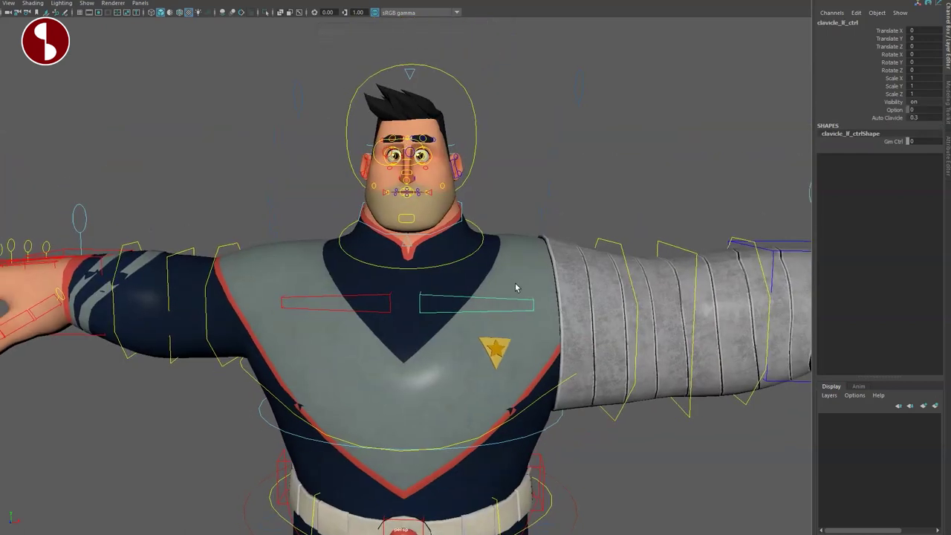
pyautogui.moveTo(459, 258)
pyautogui.mouseDown()
pyautogui.moveTo(441, 250)
pyautogui.moveTo(478, 272)
pyautogui.moveTo(462, 258)
pyautogui.mouseUp()
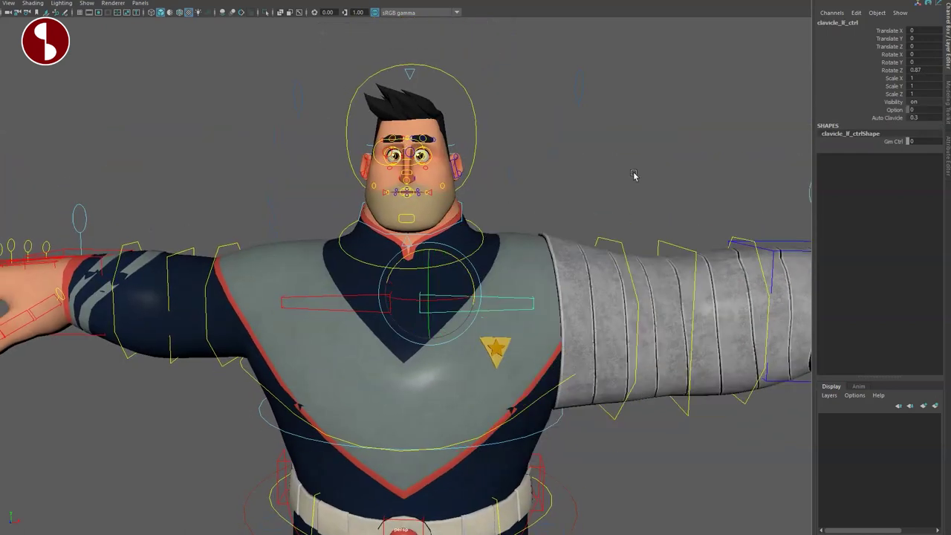
pyautogui.hotkey('ctrl', 'z')
pyautogui.click(858, 118)
pyautogui.click(859, 142)
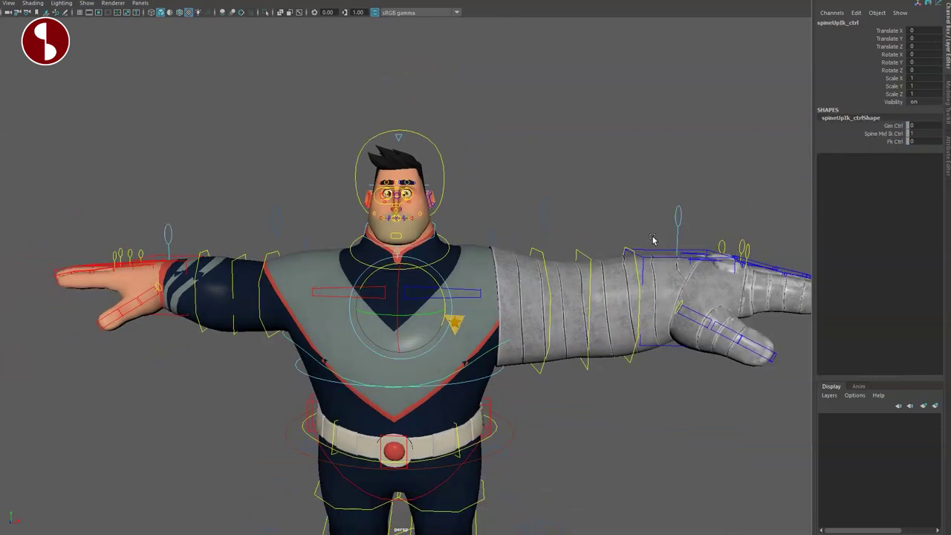
# Try raising the armored left hand's IK control and setting the left clavicle's Auto Clavicle to 1, undoing all changes.
pyautogui.click(634, 267)
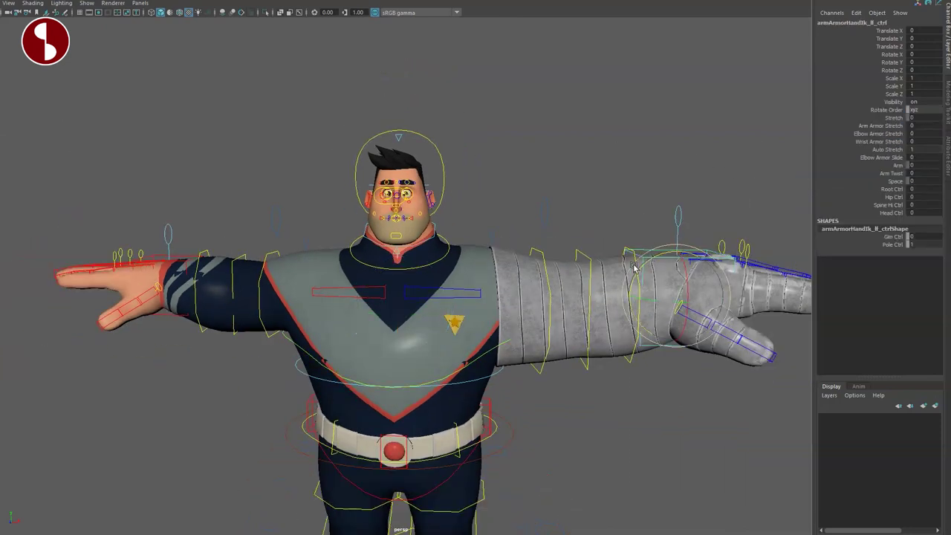
pyautogui.moveTo(675, 294); pyautogui.dragTo(600, 97)
pyautogui.click(445, 283)
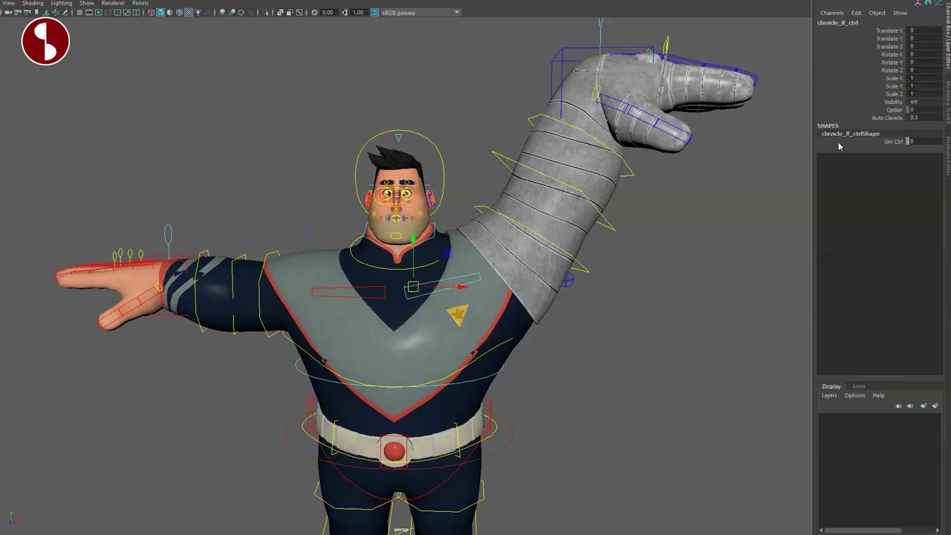
pyautogui.click(852, 118)
pyautogui.moveTo(639, 164); pyautogui.dragTo(552, 195, button='middle')
pyautogui.moveTo(632, 205); pyautogui.dragTo(642, 211, button='middle')
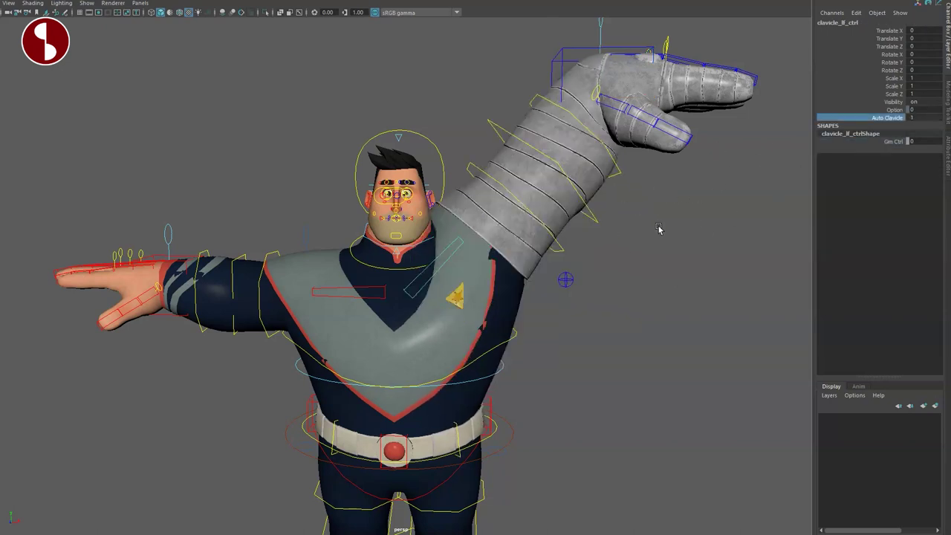
pyautogui.hotkey('ctrl', 'z')
pyautogui.hotkey('ctrl', 'z')
pyautogui.hotkey('ctrl', 'z')
pyautogui.hotkey('ctrl', 'z')
pyautogui.hotkey('ctrl', 'z')
# Inspect the right arm in wireframe and try moving its root IK control above the shoulder, undoing the move.
pyautogui.scroll(4, 353, 336)
pyautogui.keyDown('alt'); pyautogui.moveTo(352, 337); pyautogui.dragTo(494, 335, button='middle'); pyautogui.keyUp('alt')
pyautogui.scroll(2, 494, 335)
pyautogui.moveTo(495, 335)
pyautogui.keyDown('alt'); pyautogui.mouseDown()
pyautogui.moveTo(539, 340)
pyautogui.moveTo(503, 315)
pyautogui.mouseUp(); pyautogui.keyUp('alt')
pyautogui.press('4')
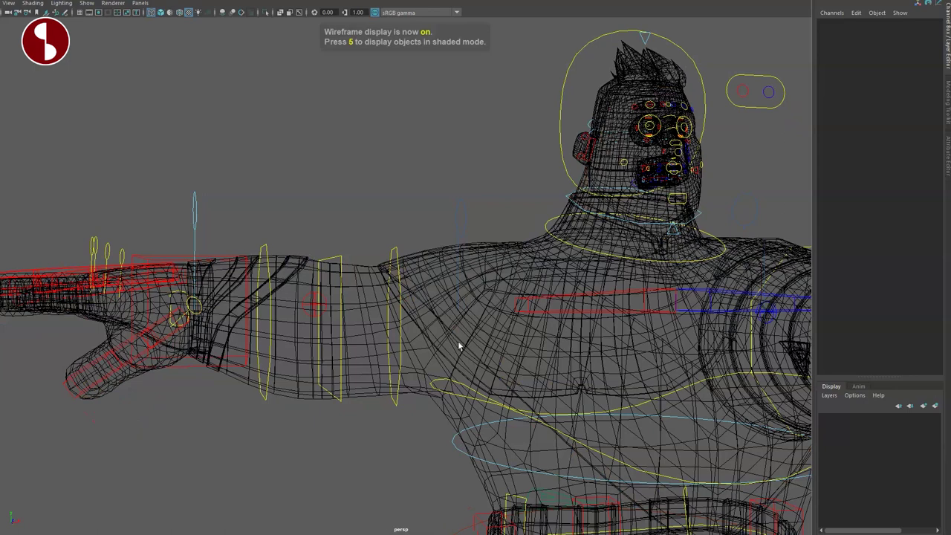
pyautogui.press('6')
pyautogui.click(455, 215)
pyautogui.press('w')
pyautogui.moveTo(457, 307)
pyautogui.mouseDown()
pyautogui.moveTo(455, 285)
pyautogui.moveTo(446, 287)
pyautogui.moveTo(450, 316)
pyautogui.moveTo(443, 291)
pyautogui.moveTo(470, 306)
pyautogui.mouseUp()
pyautogui.hotkey('ctrl', 'z')
# Select the ribbon control on the right upper arm and set its Sub Ctrls to 1.
pyautogui.keyDown('alt'); pyautogui.moveTo(401, 379); pyautogui.dragTo(481, 288); pyautogui.keyUp('alt')
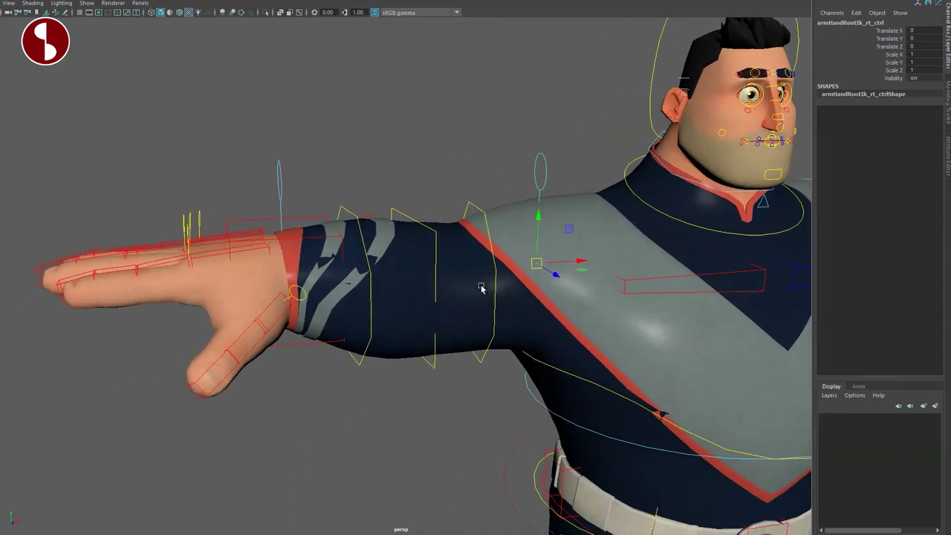
pyautogui.click(473, 201)
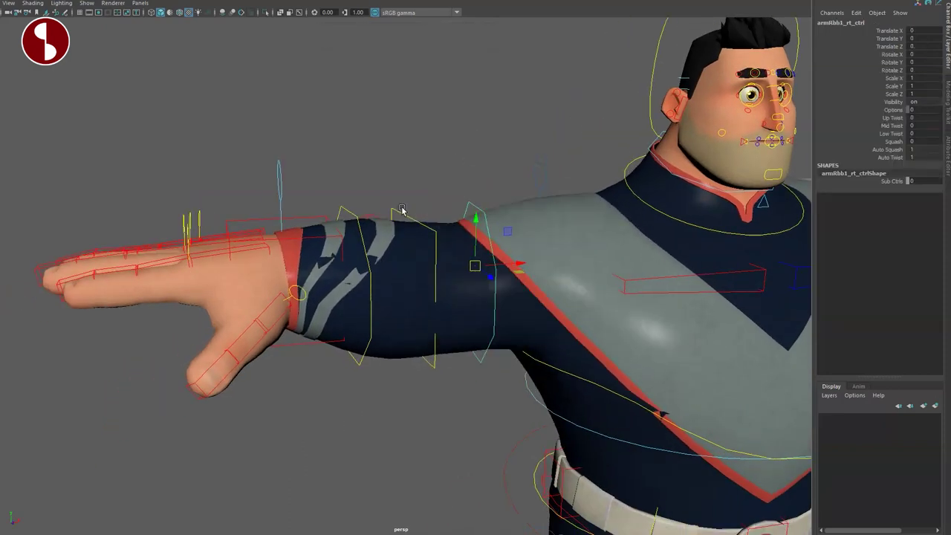
pyautogui.moveTo(519, 227); pyautogui.dragTo(658, 246, button='middle')
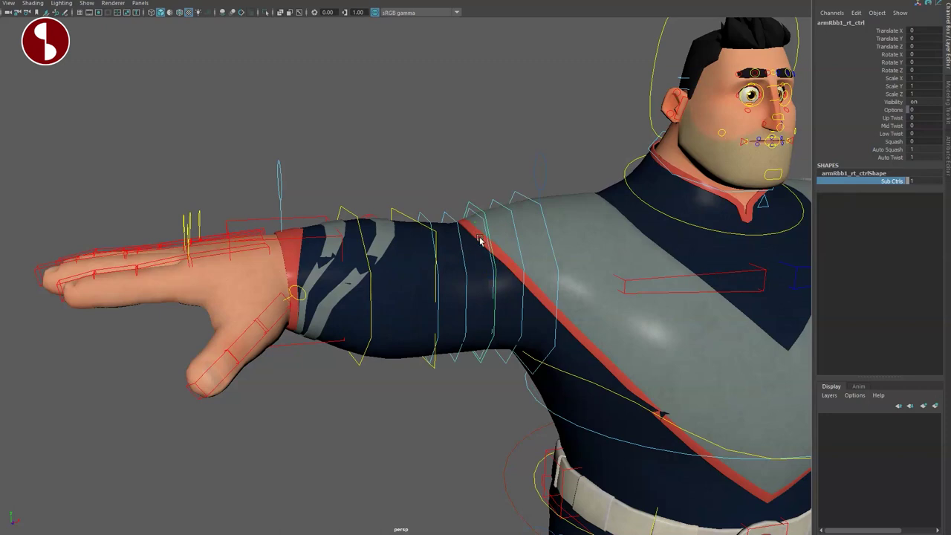
# Undo the Sub Ctrls change and try the ribbon control's Up Twist, Mid Twist, Low Twist and Squash attributes, undoing each change.
pyautogui.hotkey('ctrl', 'z')
pyautogui.click(856, 119)
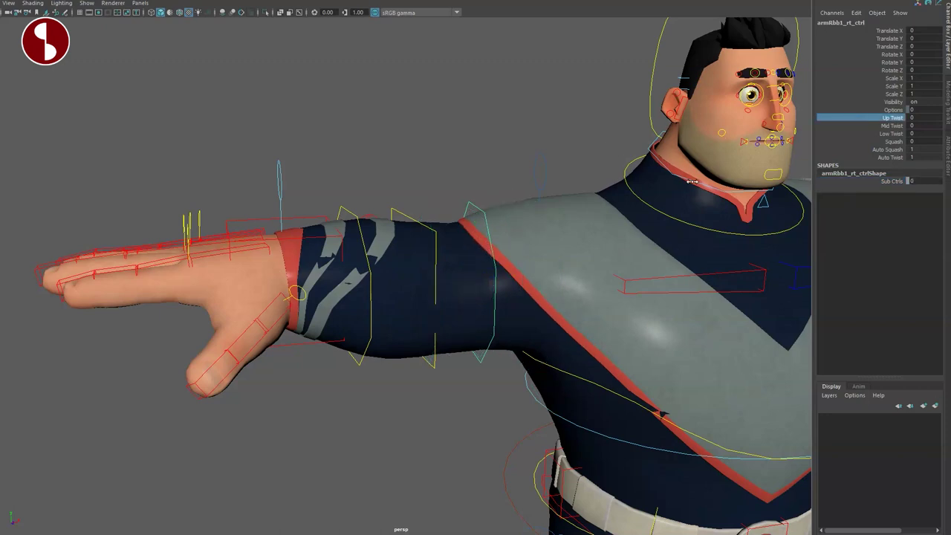
pyautogui.click(851, 125)
pyautogui.moveTo(702, 127); pyautogui.dragTo(813, 133, button='middle')
pyautogui.click(856, 134)
pyautogui.hotkey('ctrl', 'z')
pyautogui.hotkey('ctrl', 'z')
pyautogui.click(870, 143)
pyautogui.moveTo(658, 159)
pyautogui.mouseDown(button='middle')
pyautogui.moveTo(645, 162)
pyautogui.moveTo(678, 165)
pyautogui.moveTo(660, 170)
pyautogui.mouseUp(button='middle')
pyautogui.hotkey('ctrl', 'z')
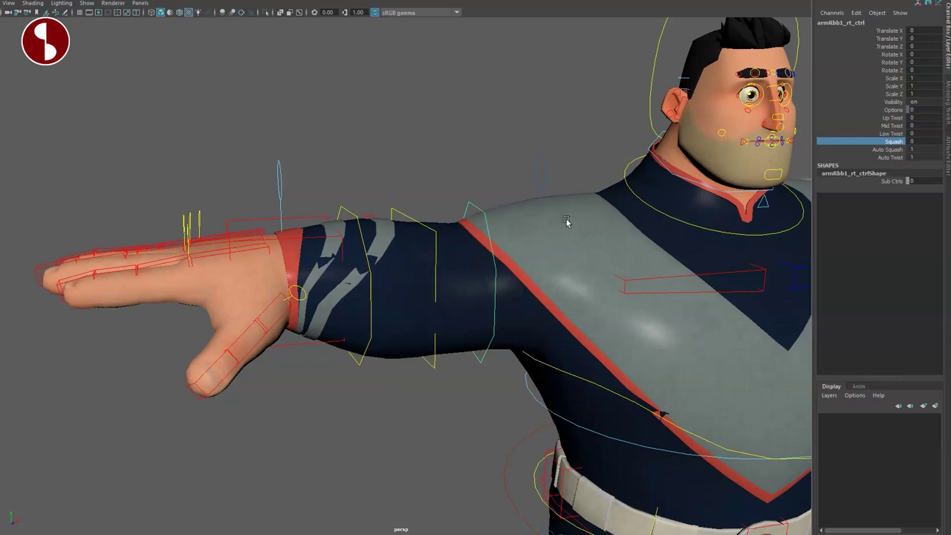
# Select the right hand's IK control and try rotating and scaling it, undoing both changes.
pyautogui.keyDown('alt'); pyautogui.moveTo(303, 267); pyautogui.dragTo(372, 280, button='middle'); pyautogui.keyUp('alt')
pyautogui.keyDown('alt'); pyautogui.moveTo(371, 280); pyautogui.dragTo(371, 260); pyautogui.keyUp('alt')
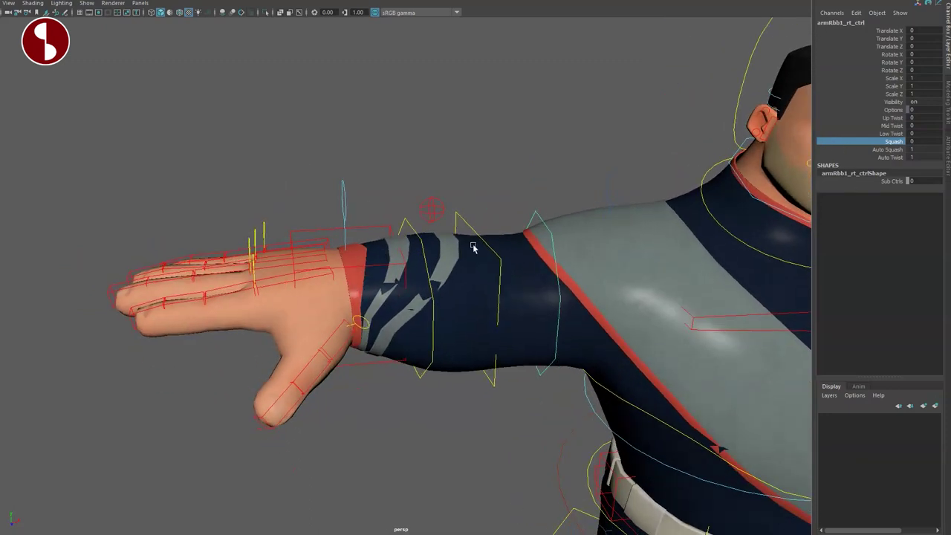
pyautogui.click(372, 227)
pyautogui.keyDown('alt'); pyautogui.moveTo(364, 312); pyautogui.dragTo(382, 270); pyautogui.keyUp('alt')
pyautogui.keyDown('alt'); pyautogui.moveTo(382, 270); pyautogui.dragTo(452, 335, button='right'); pyautogui.keyUp('alt')
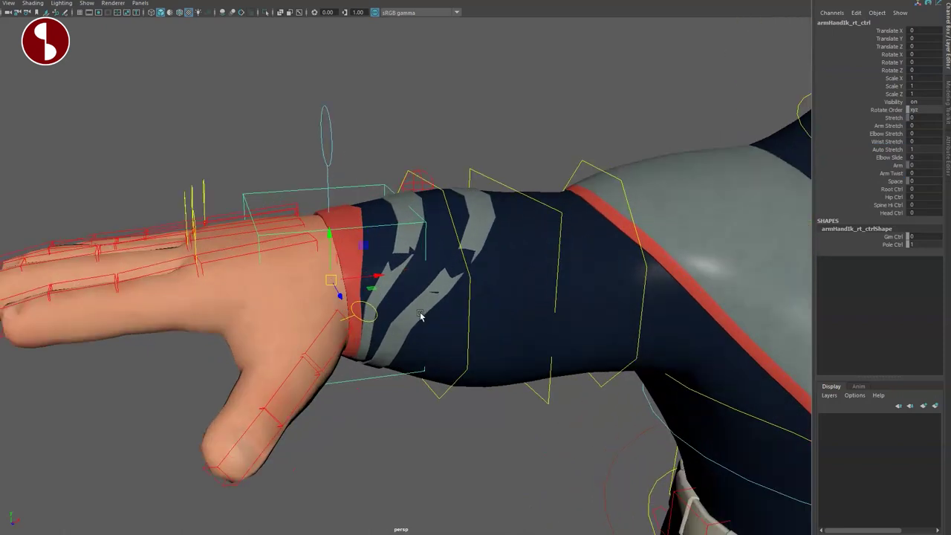
pyautogui.press('e')
pyautogui.moveTo(335, 230); pyautogui.dragTo(317, 256)
pyautogui.hotkey('ctrl', 'z')
pyautogui.keyDown('alt'); pyautogui.moveTo(316, 256); pyautogui.dragTo(272, 309, button='right'); pyautogui.keyUp('alt')
pyautogui.press('r')
pyautogui.moveTo(346, 276)
pyautogui.mouseDown()
pyautogui.moveTo(265, 276)
pyautogui.moveTo(330, 278)
pyautogui.mouseUp()
pyautogui.hotkey('ctrl', 'z')
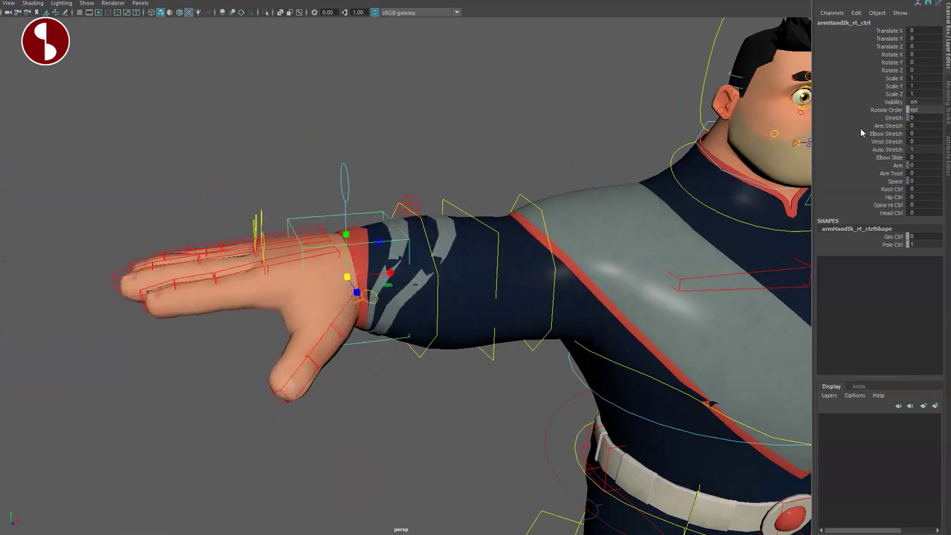
# Try the right hand IK control's Arm Stretch, Elbow Stretch, Wrist Stretch, Elbow Slide and Arm Twist attributes, undoing each change.
pyautogui.moveTo(682, 138)
pyautogui.mouseDown(button='middle')
pyautogui.moveTo(695, 141)
pyautogui.moveTo(678, 145)
pyautogui.mouseUp(button='middle')
pyautogui.hotkey('ctrl', 'z')
pyautogui.click(885, 133)
pyautogui.moveTo(787, 132); pyautogui.dragTo(731, 178, button='middle')
pyautogui.hotkey('ctrl', 'z')
pyautogui.click(854, 143)
pyautogui.hotkey('ctrl', 'z')
pyautogui.click(859, 157)
pyautogui.hotkey('ctrl', 'z')
pyautogui.click(857, 175)
pyautogui.hotkey('ctrl', 'z')
# Try moving the pole control behind the right elbow, undoing the move.
pyautogui.keyDown('alt'); pyautogui.moveTo(510, 279); pyautogui.dragTo(514, 285); pyautogui.keyUp('alt')
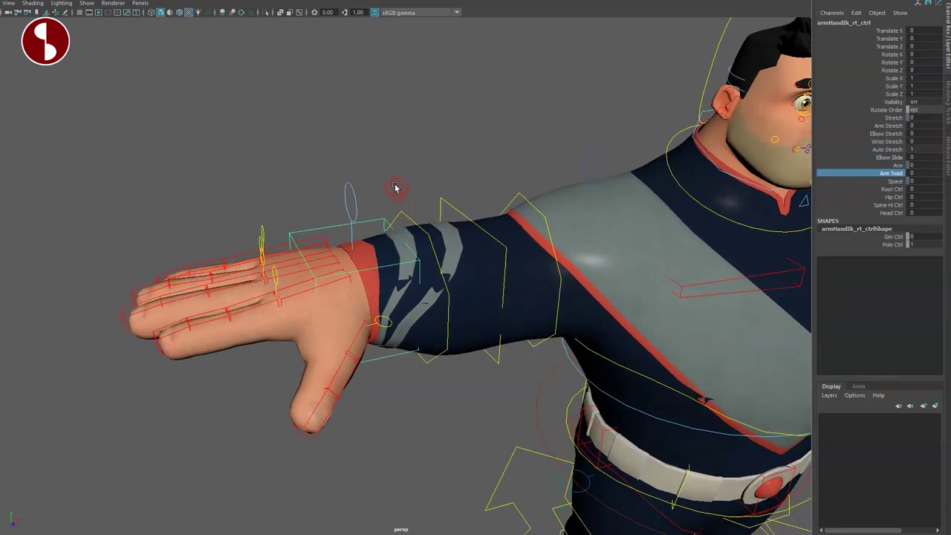
pyautogui.click(395, 188)
pyautogui.moveTo(398, 157); pyautogui.dragTo(416, 137, button='middle')
pyautogui.hotkey('ctrl', 'z')
pyautogui.hotkey('ctrl', 'z')
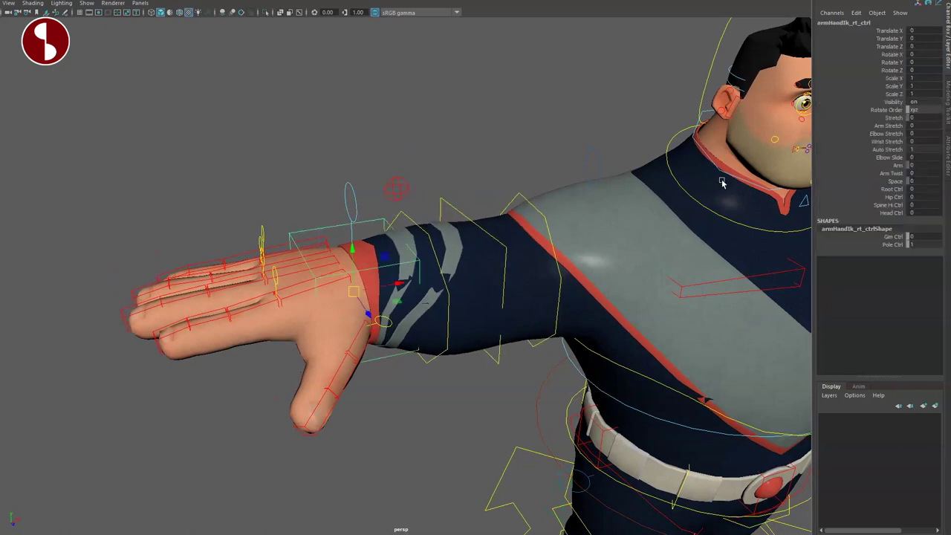
# Highlight the right hand IK control's Root, Hip, Spine Hi and Head Ctrl attributes and try setting Gim Ctrl to 1.
pyautogui.keyDown('shift'); pyautogui.click(872, 214); pyautogui.keyUp('shift')
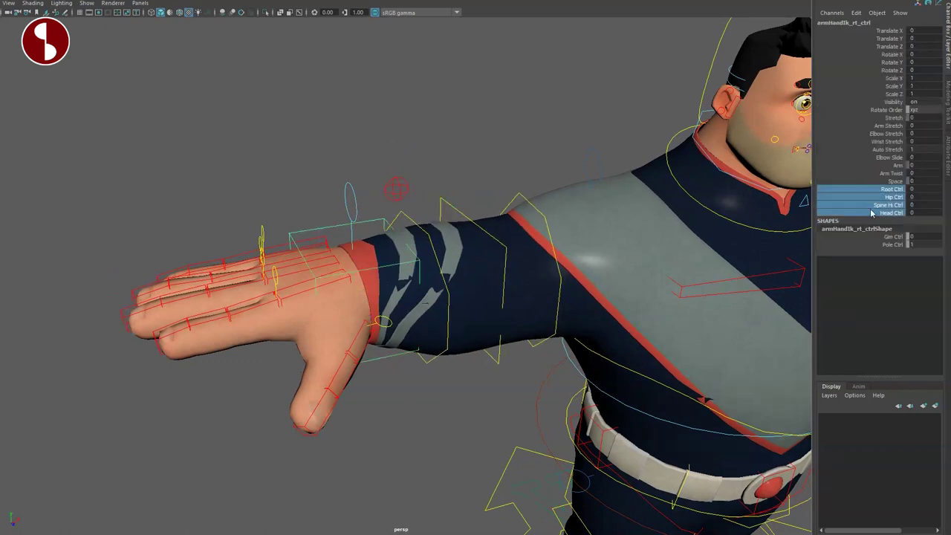
pyautogui.click(864, 236)
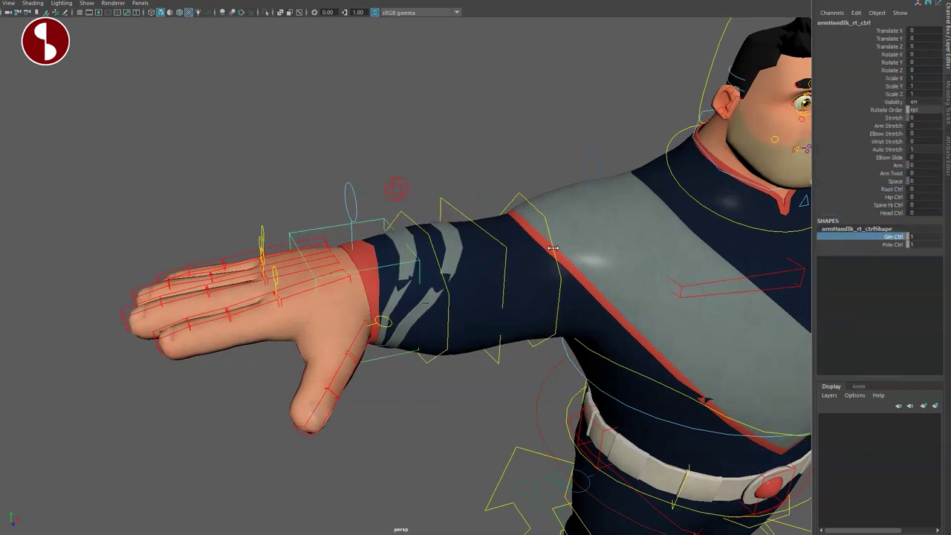
pyautogui.keyDown('alt'); pyautogui.moveTo(355, 275); pyautogui.dragTo(365, 319); pyautogui.keyUp('alt')
pyautogui.keyDown('alt'); pyautogui.moveTo(349, 234); pyautogui.dragTo(342, 219, button='middle'); pyautogui.keyUp('alt')
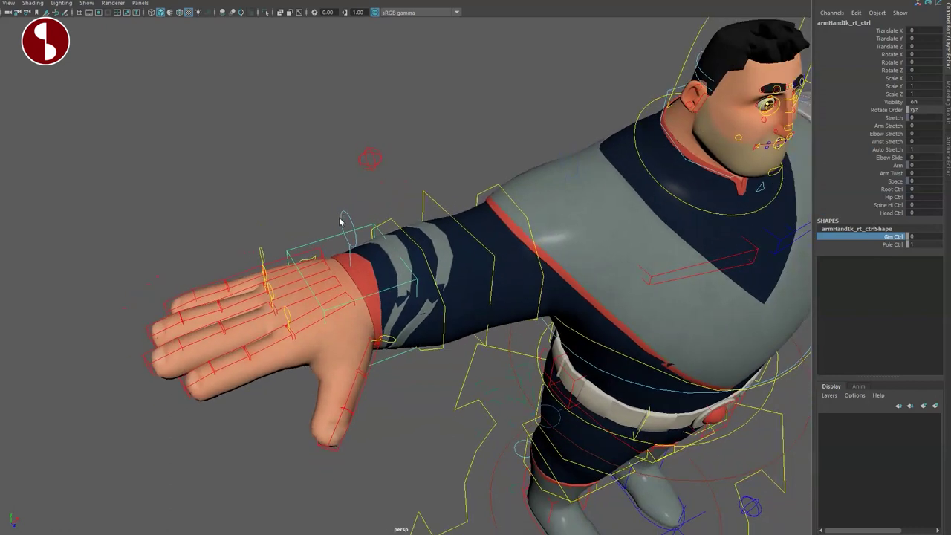
# Select the right arm's blend control and try its Ik Fk, Arm Scale and Hand Scale attributes, undoing the changes.
pyautogui.click(346, 211)
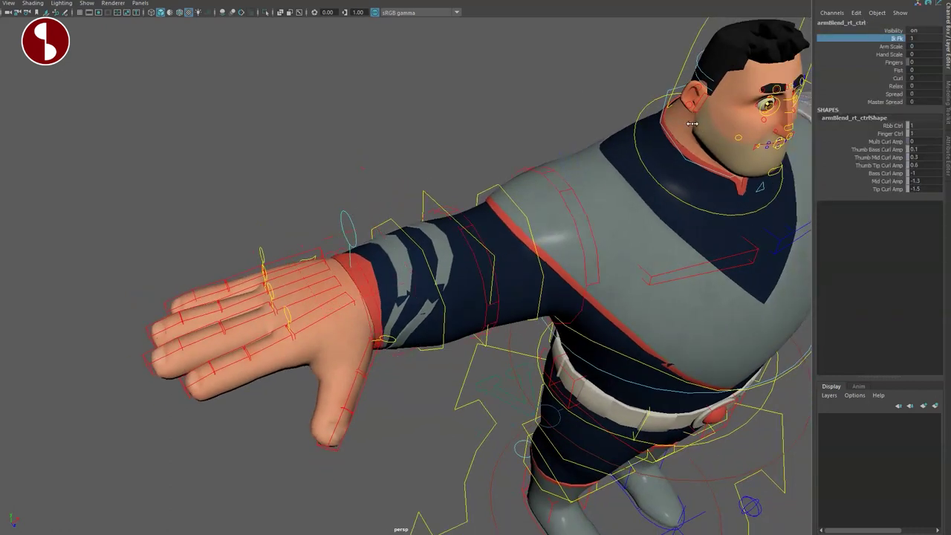
pyautogui.click(867, 48)
pyautogui.moveTo(743, 72); pyautogui.dragTo(764, 64, button='middle')
pyautogui.hotkey('ctrl', 'z')
pyautogui.hotkey('ctrl', 'z')
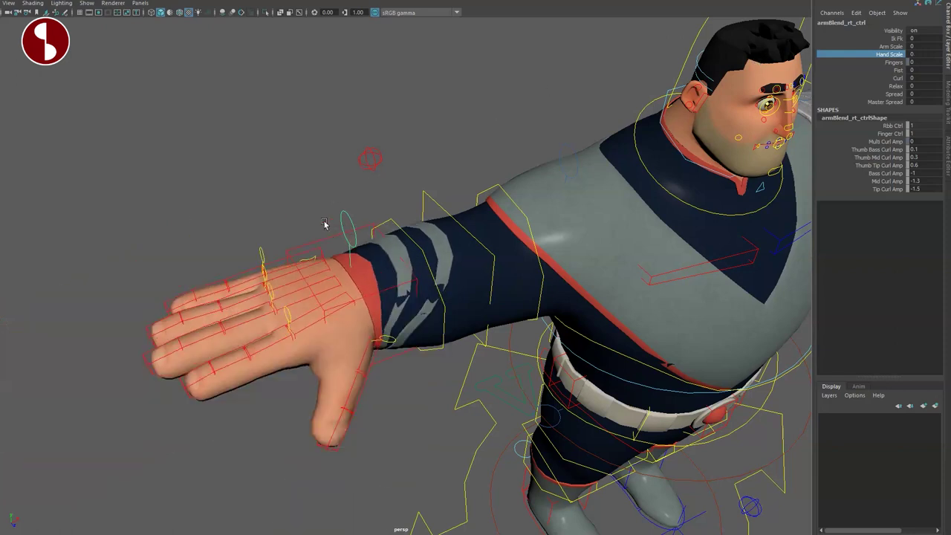
# Try shrinking the right hand by scaling its IK control uniformly to about -0.18, undoing the scale.
pyautogui.click(333, 242)
pyautogui.moveTo(353, 300); pyautogui.dragTo(306, 317)
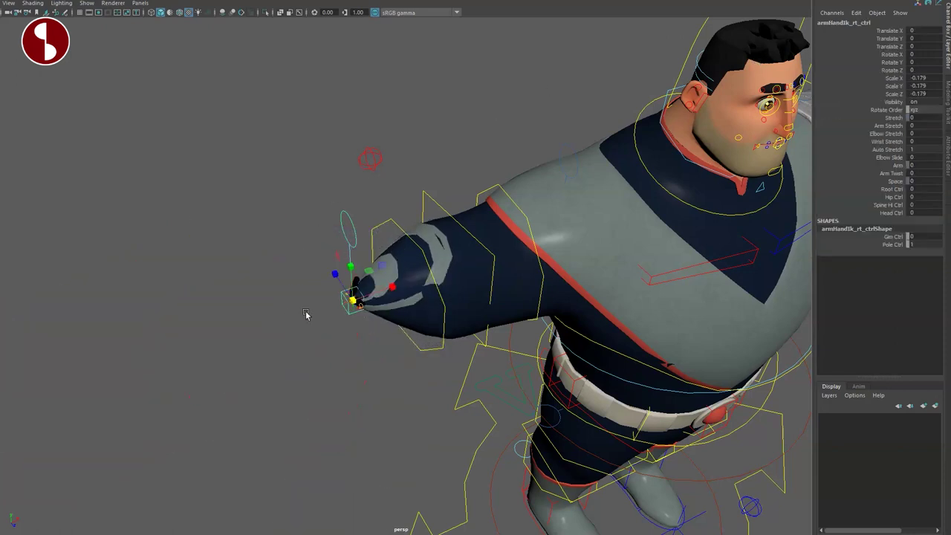
pyautogui.hotkey('ctrl', 'z')
pyautogui.hotkey('ctrl', 'z')
# Try curling the right hand's fingers with the blend control's Fist attribute, undoing the change.
pyautogui.click(882, 70)
pyautogui.moveTo(731, 106); pyautogui.dragTo(752, 107, button='middle')
pyautogui.keyDown('alt'); pyautogui.moveTo(555, 266); pyautogui.dragTo(604, 212); pyautogui.keyUp('alt')
pyautogui.moveTo(802, 108); pyautogui.dragTo(644, 57, button='middle')
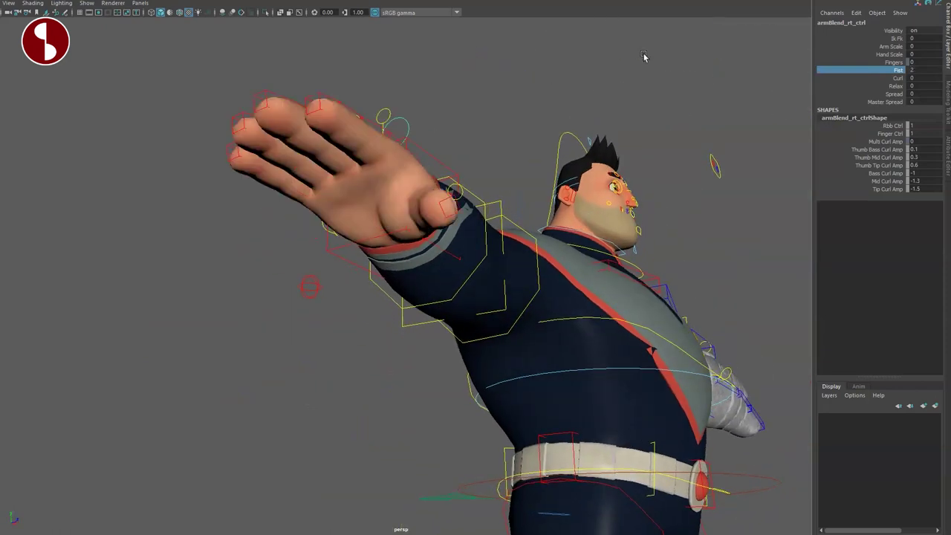
pyautogui.moveTo(738, 111); pyautogui.dragTo(820, 154, button='middle')
pyautogui.hotkey('ctrl', 'z')
# Set the right hand's Relax to 10.6 and try the Spread and Master Spread attributes, undoing the spread changes.
pyautogui.click(856, 87)
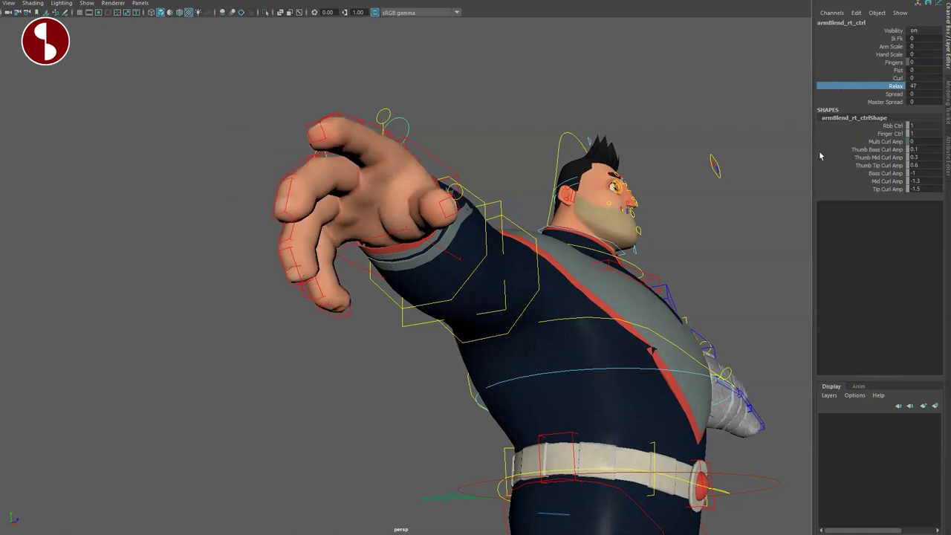
pyautogui.hotkey('ctrl', 'z')
pyautogui.click(856, 95)
pyautogui.moveTo(754, 111); pyautogui.dragTo(789, 108, button='middle')
pyautogui.hotkey('ctrl', 'z')
pyautogui.click(838, 102)
pyautogui.moveTo(718, 124); pyautogui.dragTo(699, 148, button='middle')
# Try rotating the right pinky's base FK control about -18 degrees in Z, undoing the rotation.
pyautogui.keyDown('alt'); pyautogui.moveTo(492, 225); pyautogui.dragTo(478, 289); pyautogui.keyUp('alt')
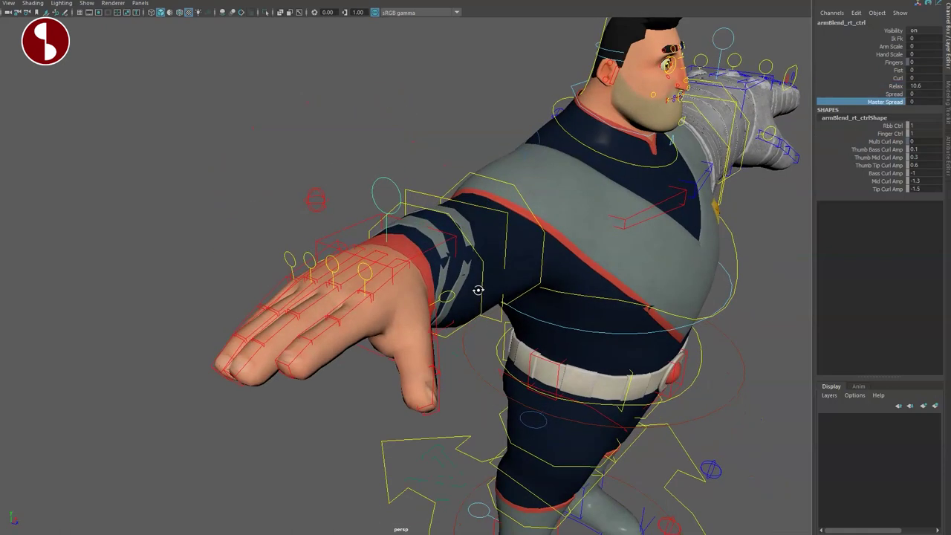
pyautogui.keyDown('alt'); pyautogui.moveTo(304, 261); pyautogui.dragTo(254, 275); pyautogui.keyUp('alt')
pyautogui.scroll(5, 455, 311)
pyautogui.keyDown('alt'); pyautogui.moveTo(311, 208); pyautogui.dragTo(371, 327); pyautogui.keyUp('alt')
pyautogui.click(374, 353)
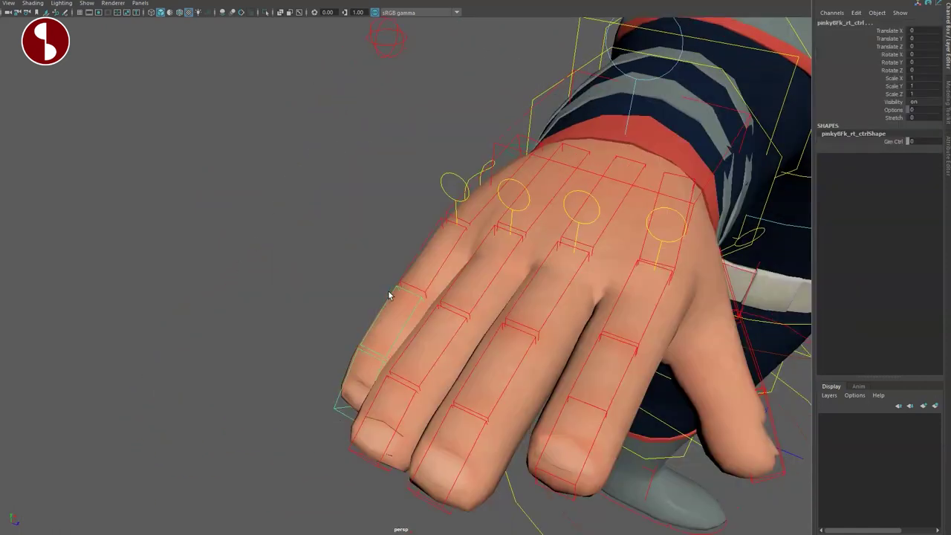
pyautogui.moveTo(440, 243)
pyautogui.mouseDown()
pyautogui.moveTo(430, 269)
pyautogui.moveTo(440, 247)
pyautogui.mouseUp()
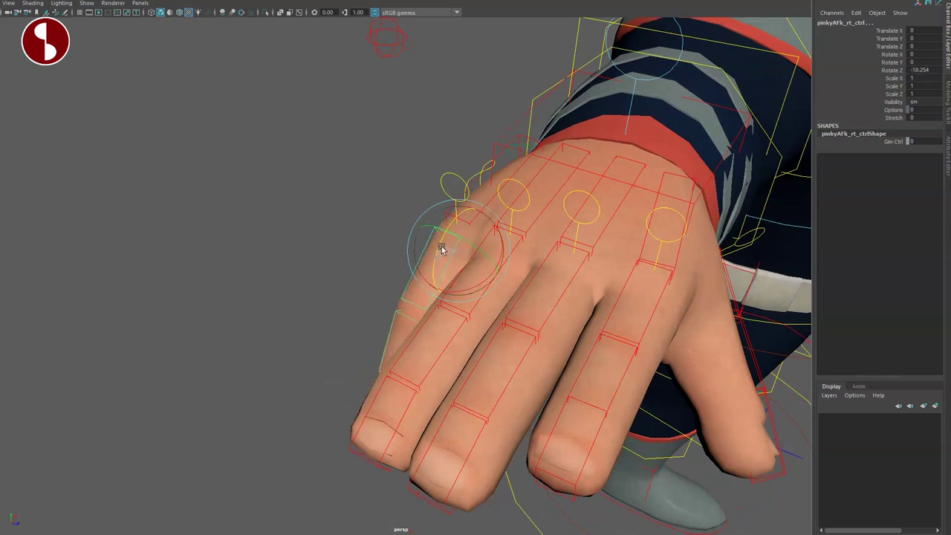
pyautogui.hotkey('ctrl', 'z')
# Try stretching the right pinky with its FK controls' Stretch attribute, undoing the change, and highlight Gim Ctrl.
pyautogui.click(853, 119)
pyautogui.moveTo(696, 183); pyautogui.dragTo(746, 202, button='middle')
pyautogui.hotkey('ctrl', 'z')
pyautogui.click(834, 142)
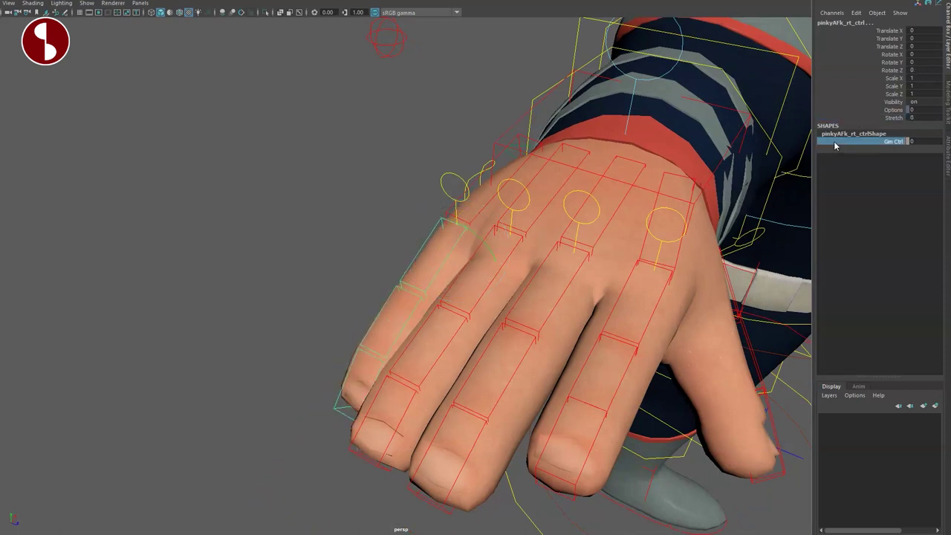
# Try scaling and moving the right pinky's tip FK control, undoing both changes.
pyautogui.click(335, 412)
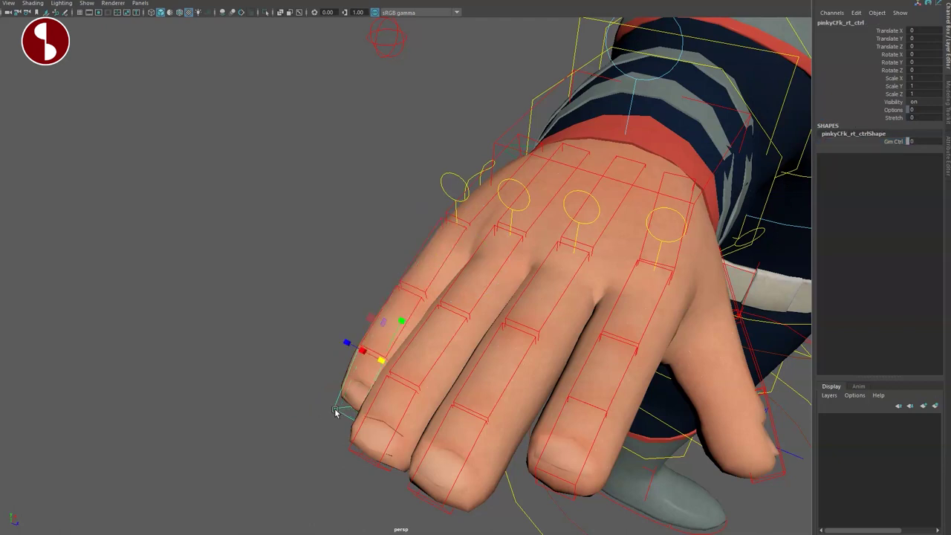
pyautogui.moveTo(382, 357); pyautogui.dragTo(345, 363)
pyautogui.hotkey('ctrl', 'z')
pyautogui.press('w')
pyautogui.hotkey('ctrl', 'z')
# Select the right pinky's main control and try its finger attributes, including Curl, Base and Mid, undoing each change.
pyautogui.keyDown('alt'); pyautogui.moveTo(440, 352); pyautogui.dragTo(378, 155); pyautogui.keyUp('alt')
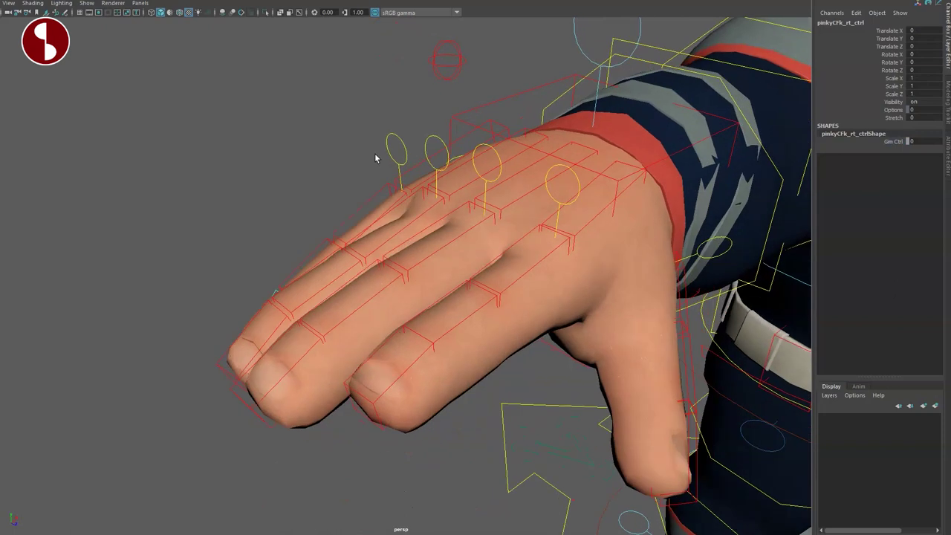
pyautogui.click(395, 148)
pyautogui.moveTo(712, 142); pyautogui.dragTo(632, 155, button='middle')
pyautogui.hotkey('ctrl', 'z')
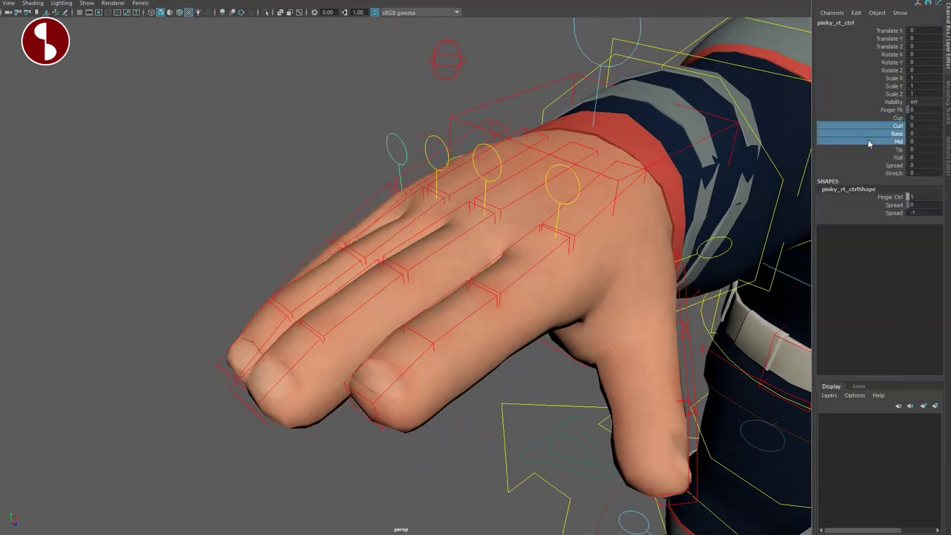
pyautogui.moveTo(728, 181); pyautogui.dragTo(654, 206, button='middle')
pyautogui.hotkey('ctrl', 'z')
# Switch the right arm to FK by setting the blend control's Ik Fk to 1.
pyautogui.keyDown('alt'); pyautogui.moveTo(379, 271); pyautogui.dragTo(535, 288); pyautogui.keyUp('alt')
pyautogui.click(466, 72)
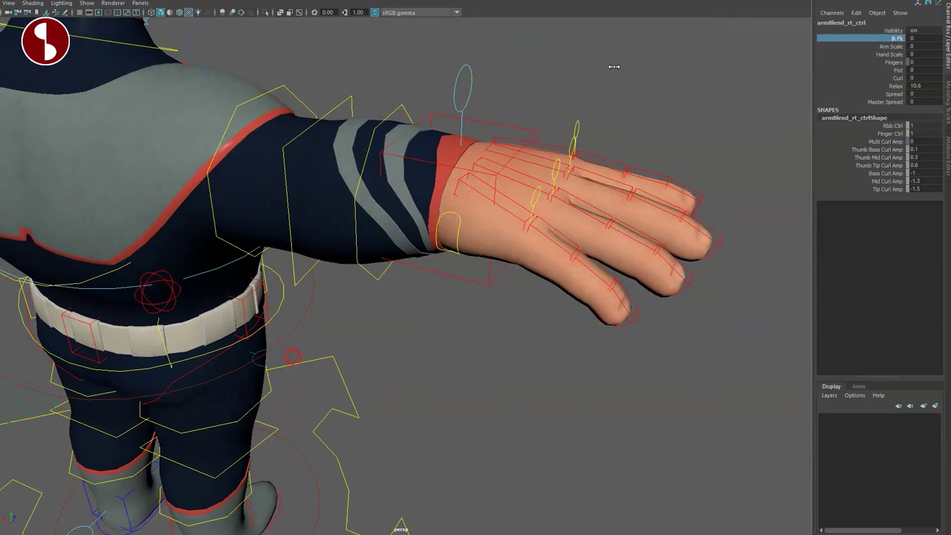
pyautogui.keyDown('alt'); pyautogui.moveTo(278, 142); pyautogui.dragTo(388, 181, button='middle'); pyautogui.keyUp('alt')
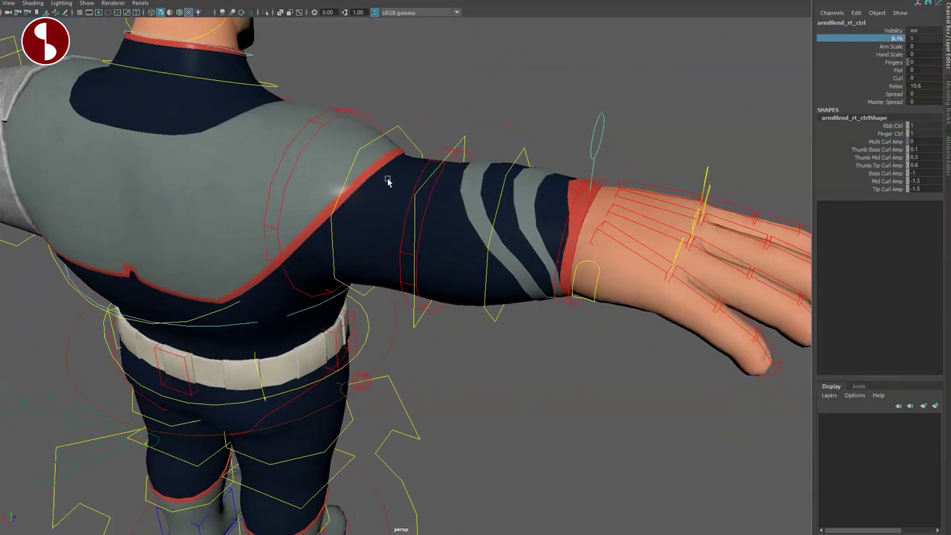
# Try rotating the right upper arm's FK control, undoing the rotation.
pyautogui.click(319, 129)
pyautogui.press('e')
pyautogui.moveTo(357, 177); pyautogui.dragTo(349, 153)
pyautogui.hotkey('ctrl', 'z')
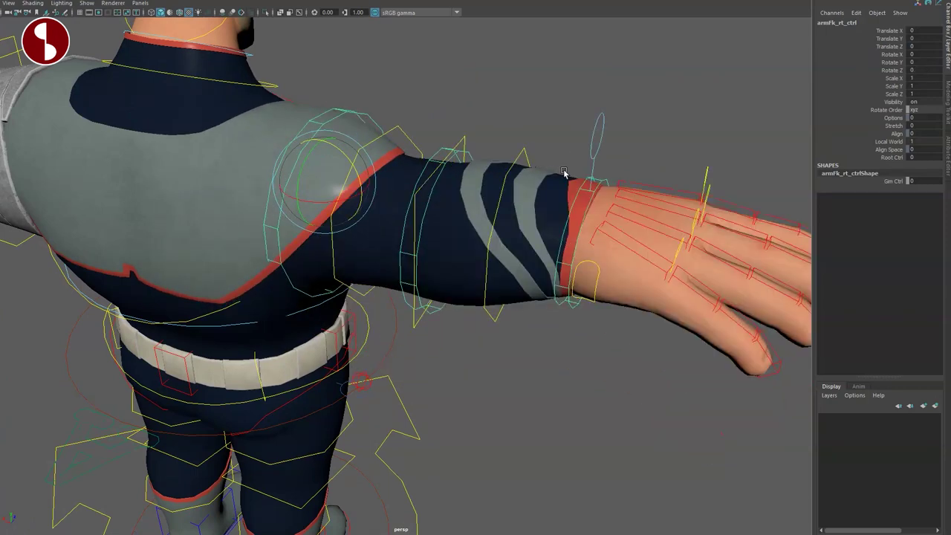
# Try the Stretch attribute of the right upper arm's FK control, restoring its original value.
pyautogui.keyDown('alt'); pyautogui.moveTo(564, 173); pyautogui.dragTo(569, 159); pyautogui.keyUp('alt')
pyautogui.click(876, 126)
pyautogui.moveTo(715, 156); pyautogui.dragTo(815, 147, button='middle')
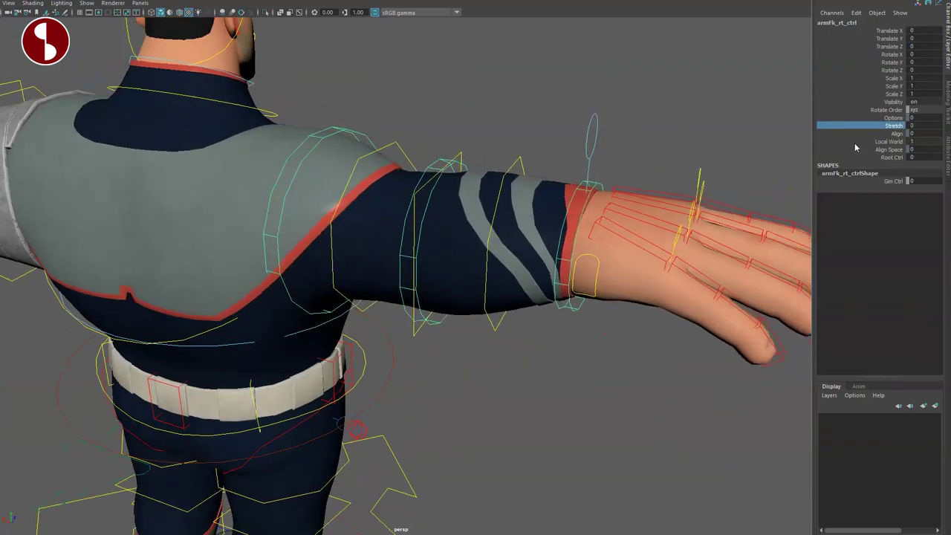
# Highlight the FK control's Local World, Align Space and Root Ctrl attributes and try rotating the right arm, undoing the rotation.
pyautogui.moveTo(854, 141); pyautogui.dragTo(827, 174)
pyautogui.moveTo(323, 200); pyautogui.dragTo(418, 240)
pyautogui.hotkey('ctrl', 'z')
pyautogui.press('q')
pyautogui.keyDown('alt'); pyautogui.moveTo(571, 342); pyautogui.dragTo(549, 324); pyautogui.keyUp('alt')
pyautogui.scroll(-3, 562, 343)
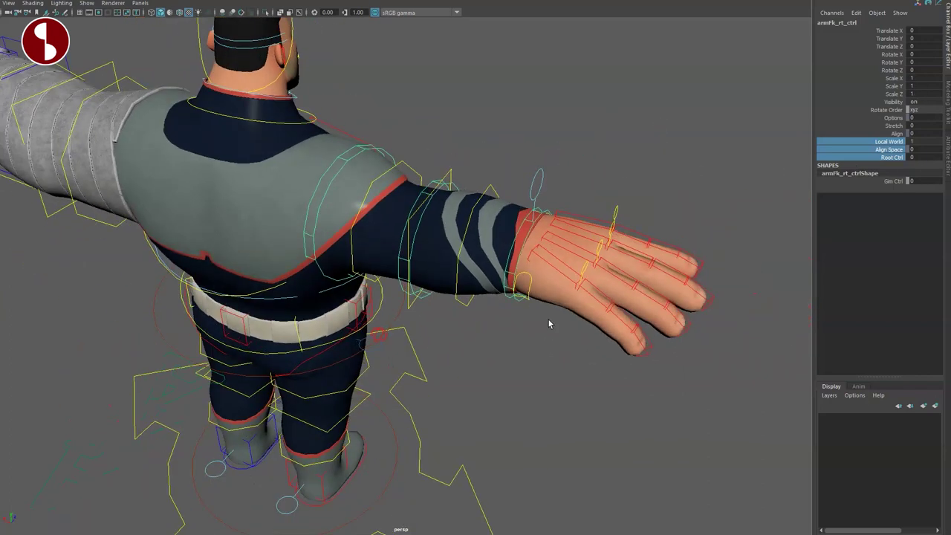
# Return the right arm to IK and move its hand control forward to about 0.8, -3.5, 8.6 in X, Y, Z.
pyautogui.click(530, 286)
pyautogui.click(644, 344)
pyautogui.click(556, 198)
pyautogui.press('w')
pyautogui.keyDown('alt'); pyautogui.moveTo(594, 349); pyautogui.dragTo(506, 296); pyautogui.keyUp('alt')
pyautogui.moveTo(474, 265); pyautogui.dragTo(541, 257)
# Try moving the right hand's IK control to 8.838, 1.247, 11.515, highlight Spine Hi Ctrl and Head Ctrl, and undo the move.
pyautogui.keyDown('alt'); pyautogui.moveTo(546, 319); pyautogui.dragTo(444, 331); pyautogui.keyUp('alt')
pyautogui.moveTo(435, 247); pyautogui.dragTo(563, 214)
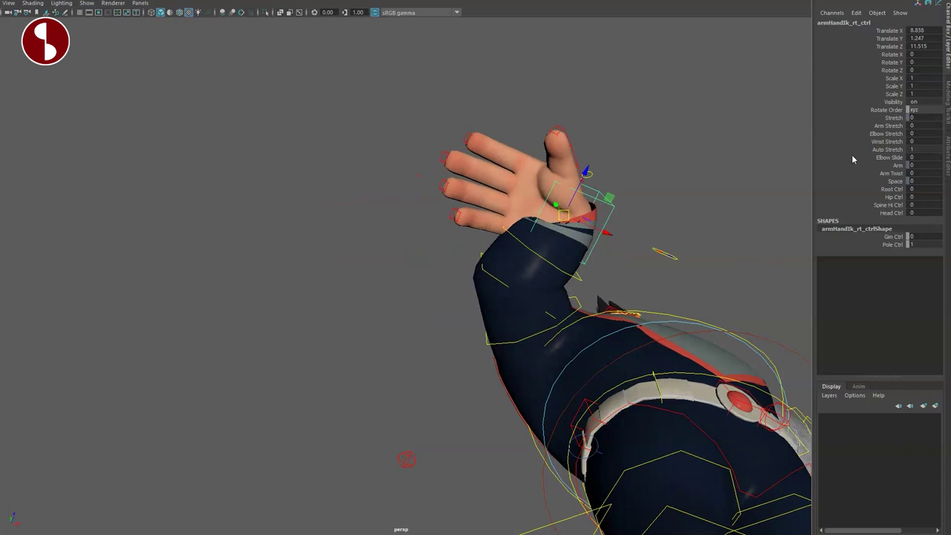
pyautogui.click(860, 205)
pyautogui.click(854, 213)
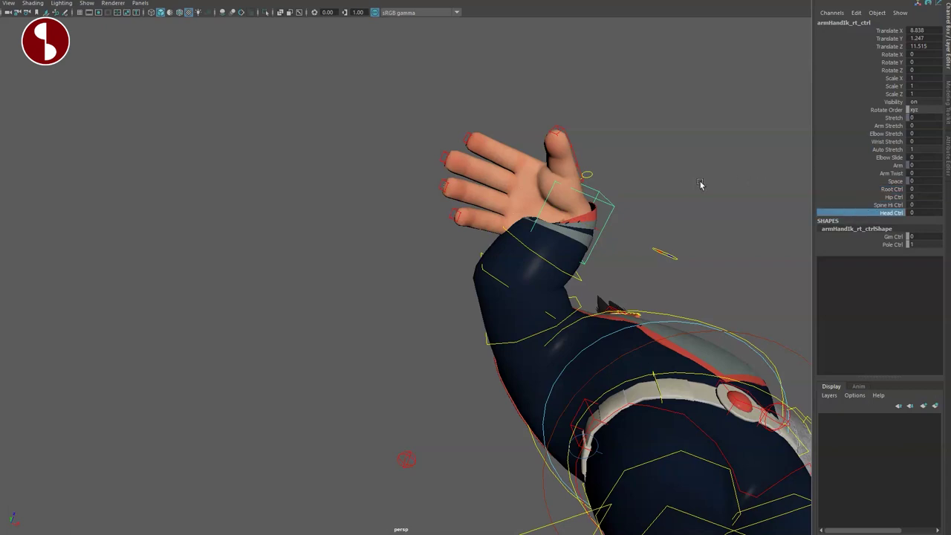
pyautogui.keyDown('alt'); pyautogui.moveTo(647, 290); pyautogui.dragTo(615, 348); pyautogui.keyUp('alt')
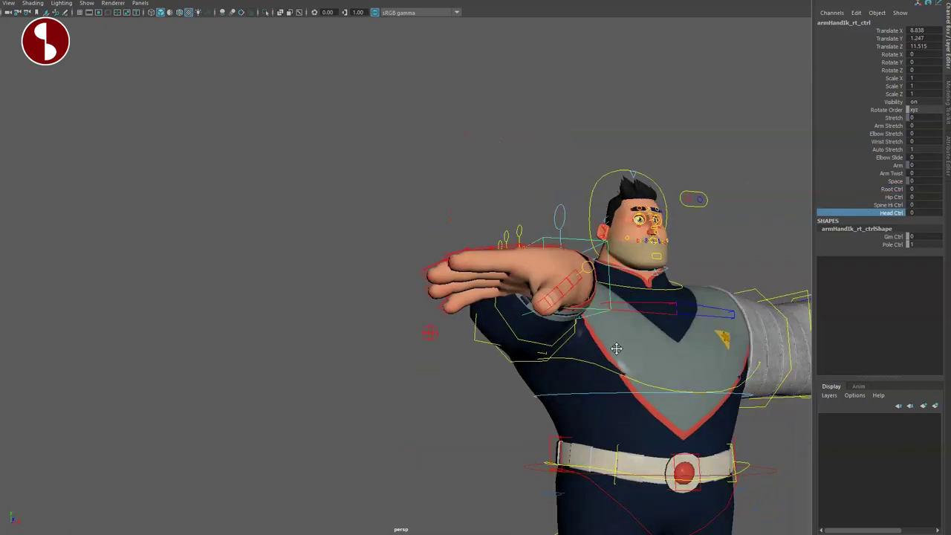
pyautogui.keyDown('alt'); pyautogui.moveTo(615, 348); pyautogui.dragTo(458, 260, button='right'); pyautogui.keyUp('alt')
pyautogui.hotkey('ctrl', 'z')
pyautogui.hotkey('ctrl', 'z')
pyautogui.hotkey('ctrl', 'z')
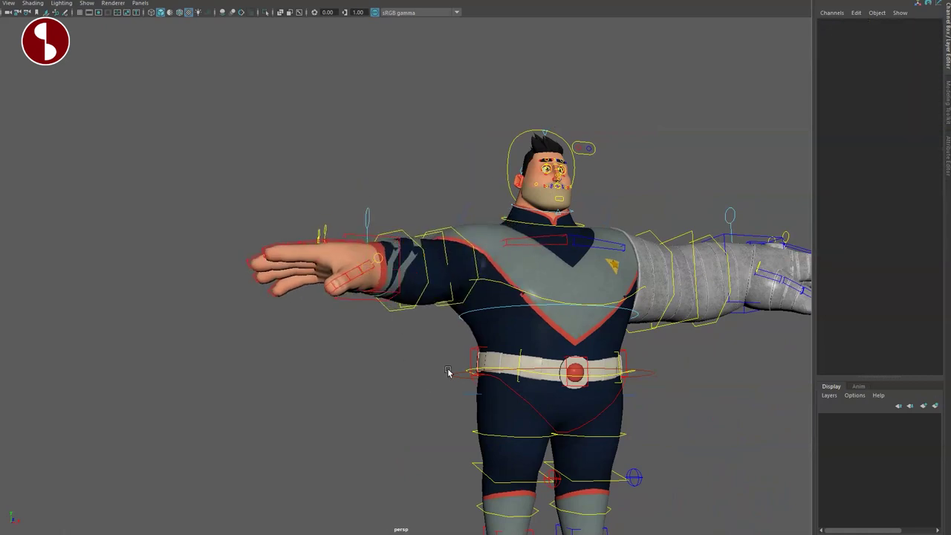
# Try raising the body's root control at the belt by about 1.7 in Y, undoing the move.
pyautogui.click(472, 379)
pyautogui.moveTo(551, 369); pyautogui.dragTo(550, 348)
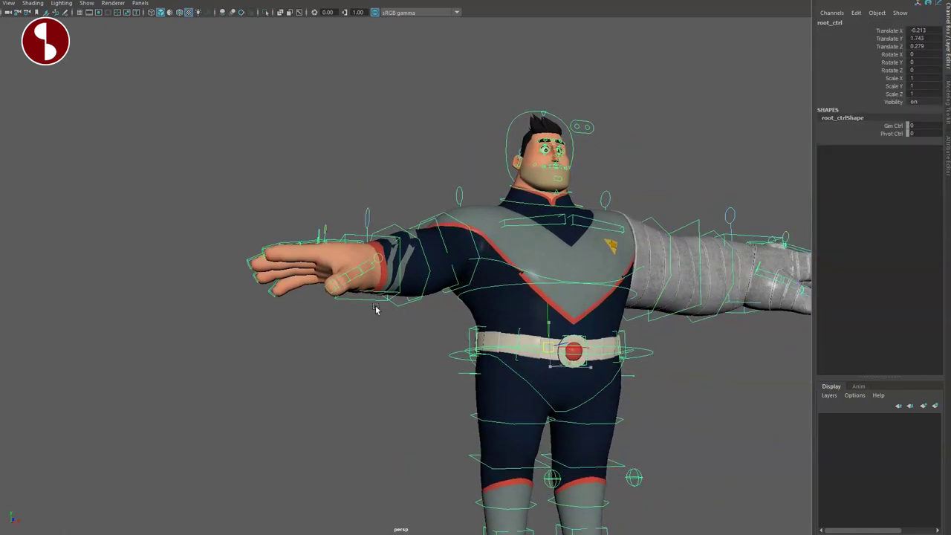
pyautogui.hotkey('ctrl', 'z')
# Try the Root Ctrl attribute on the right hand's IK control while moving the body's root control, undoing the changes.
pyautogui.click(356, 299)
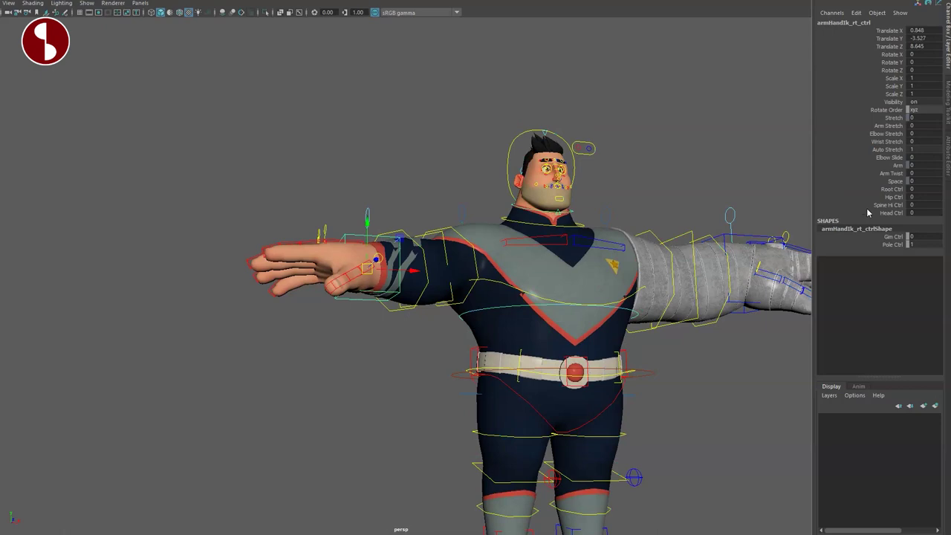
pyautogui.click(866, 189)
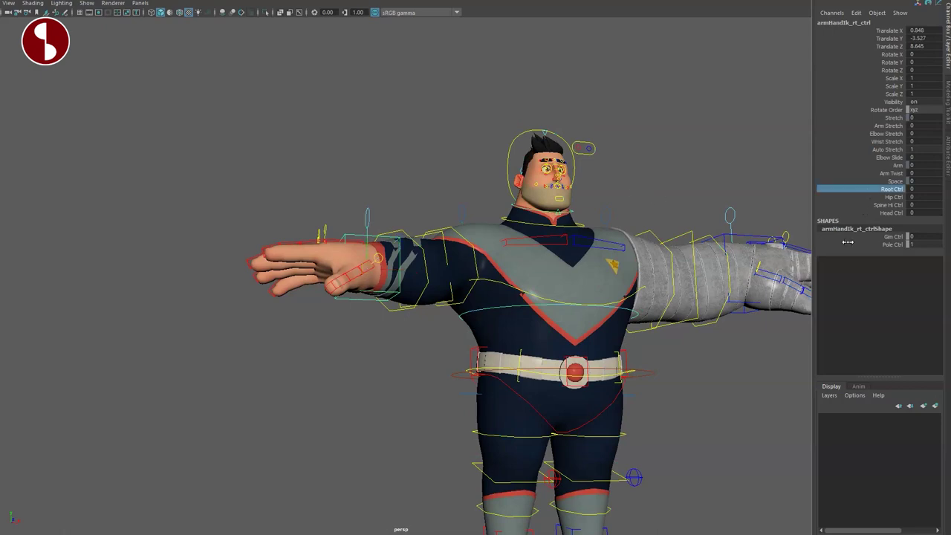
pyautogui.click(457, 376)
pyautogui.moveTo(548, 352); pyautogui.dragTo(548, 375)
pyautogui.hotkey('ctrl', 'z')
pyautogui.hotkey('ctrl', 'z')
pyautogui.hotkey('ctrl', 'y')
pyautogui.keyDown('alt'); pyautogui.moveTo(385, 327); pyautogui.dragTo(413, 384); pyautogui.keyUp('alt')
pyautogui.hotkey('ctrl', 'z')
pyautogui.hotkey('ctrl', 'z')
pyautogui.hotkey('ctrl', 'z')
pyautogui.hotkey('ctrl', 'z')
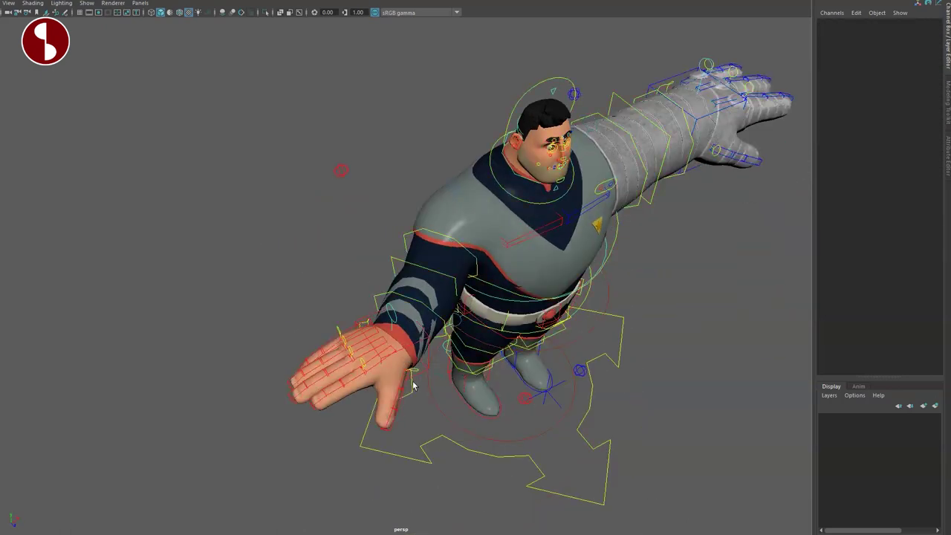
# Undo the remaining pose changes on the right arm and its IK hand control.
pyautogui.hotkey('ctrl', 'z')
pyautogui.hotkey('ctrl', 'z')
pyautogui.keyDown('alt'); pyautogui.moveTo(358, 319); pyautogui.dragTo(496, 410); pyautogui.keyUp('alt')
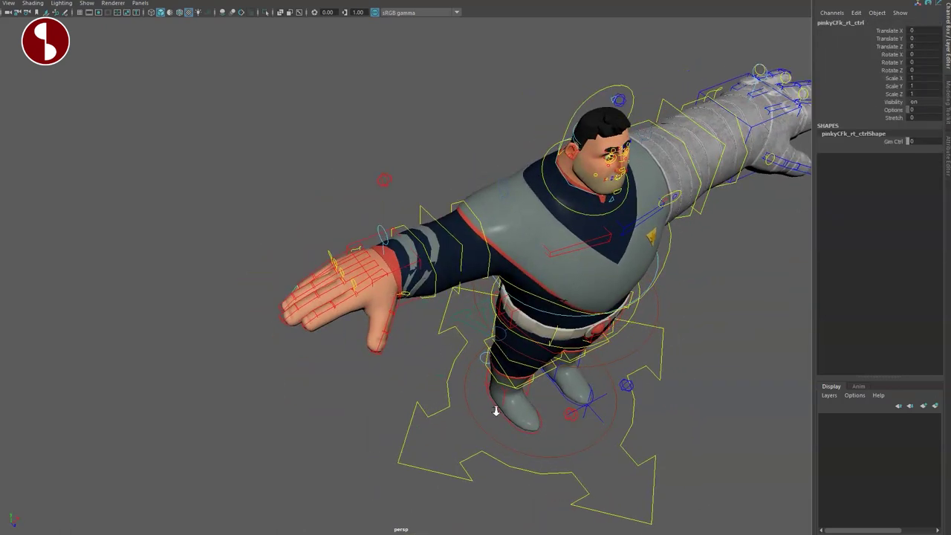
pyautogui.scroll(3, 354, 309)
# Try moving the right hand's IK control to 0.977, -0.006, 6.631 with a Y rotation of about 37, undoing the changes.
pyautogui.click(353, 244)
pyautogui.keyDown('alt'); pyautogui.moveTo(393, 314); pyautogui.dragTo(501, 354); pyautogui.keyUp('alt')
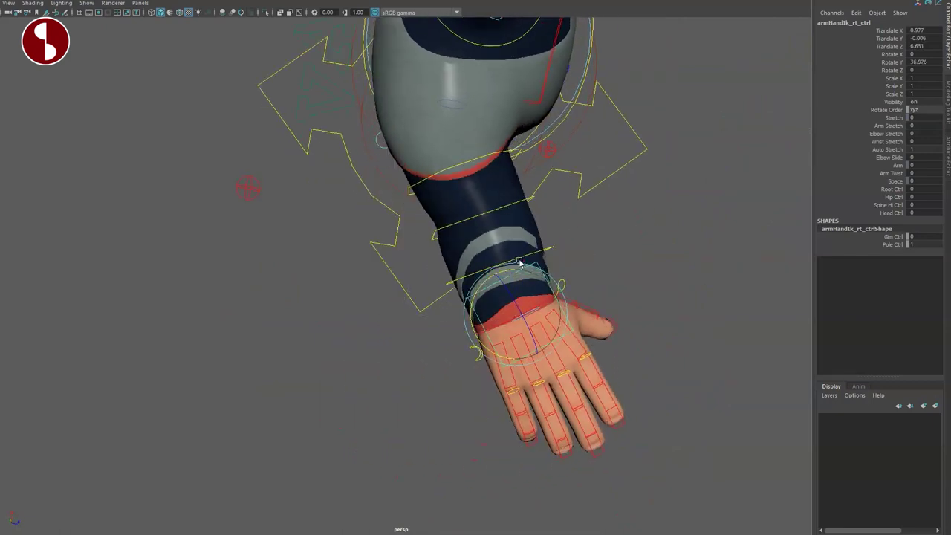
pyautogui.hotkey('ctrl', 'z')
pyautogui.hotkey('ctrl', 'z')
pyautogui.hotkey('ctrl', 'z')
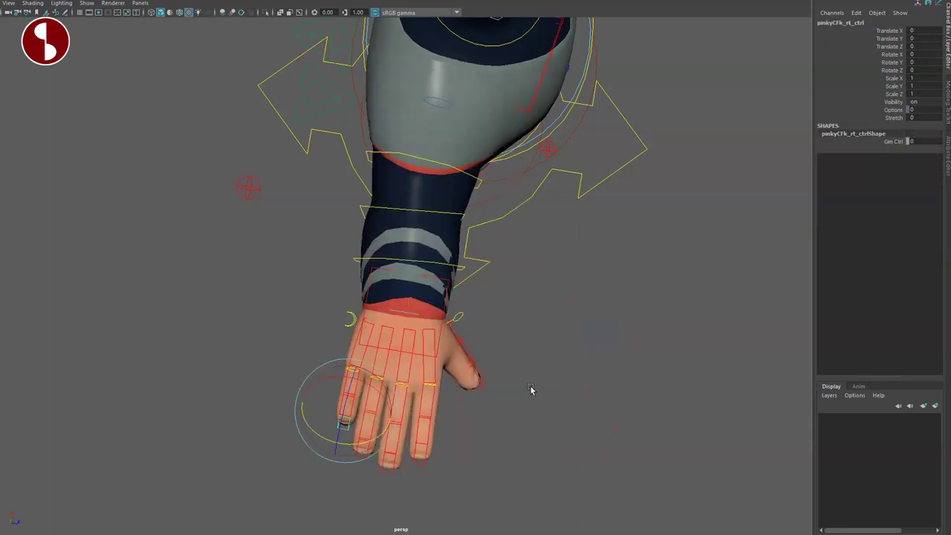
pyautogui.keyDown('alt'); pyautogui.moveTo(582, 406); pyautogui.dragTo(507, 377); pyautogui.keyUp('alt')
pyautogui.hotkey('ctrl', 'z')
# Toggle Pole Ctrl off and back on for the right hand's IK control and highlight its Gm Ctrl attribute.
pyautogui.click(350, 232)
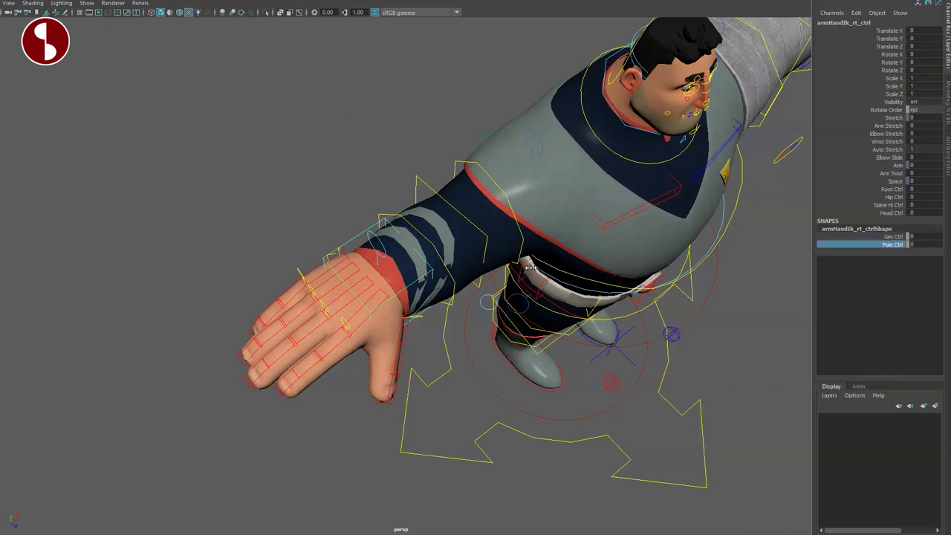
pyautogui.click(842, 237)
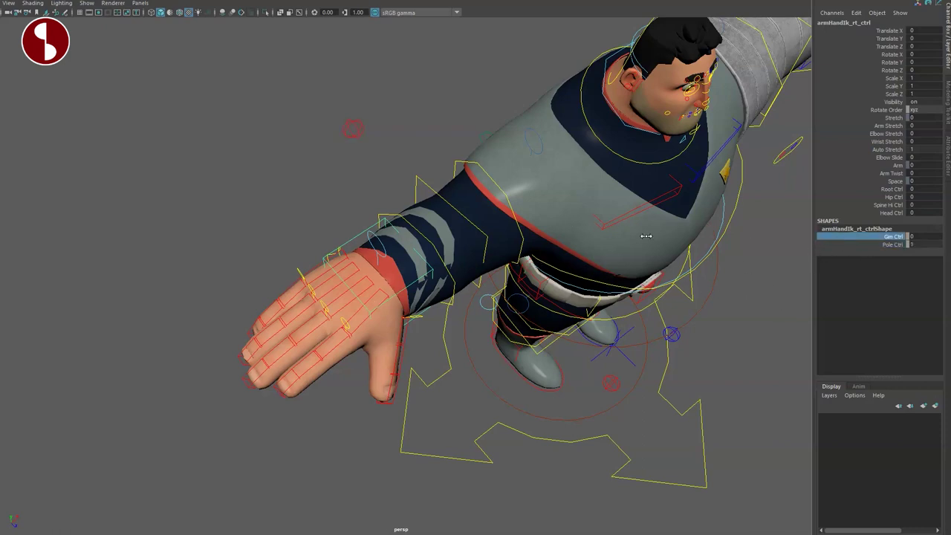
pyautogui.keyDown('alt'); pyautogui.moveTo(622, 265); pyautogui.dragTo(602, 334); pyautogui.keyUp('alt')
pyautogui.keyDown('alt'); pyautogui.moveTo(451, 295); pyautogui.dragTo(488, 365); pyautogui.keyUp('alt')
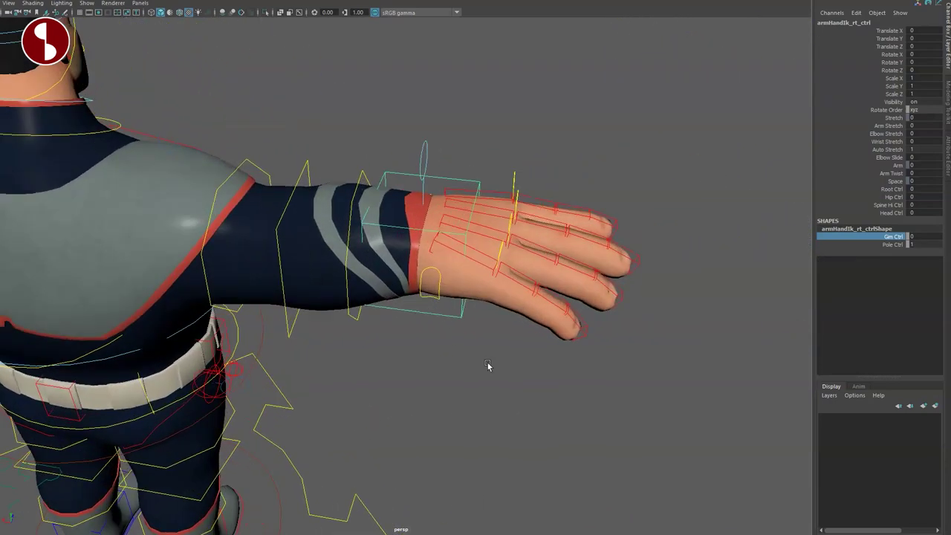
# Try moving the small control beside the right wrist and changing its attributes, undoing both changes.
pyautogui.click(426, 297)
pyautogui.moveTo(435, 287); pyautogui.dragTo(615, 307)
pyautogui.hotkey('ctrl', 'z')
pyautogui.moveTo(867, 94); pyautogui.dragTo(866, 128)
pyautogui.moveTo(618, 184); pyautogui.dragTo(703, 205, button='middle')
pyautogui.hotkey('ctrl', 'z')
# Try Elbow Pin at 1 on the right elbow's pole control.
pyautogui.keyDown('alt'); pyautogui.moveTo(668, 204); pyautogui.dragTo(614, 327); pyautogui.keyUp('alt')
pyautogui.keyDown('alt'); pyautogui.moveTo(529, 274); pyautogui.dragTo(553, 346, button='middle'); pyautogui.keyUp('alt')
pyautogui.keyDown('alt'); pyautogui.moveTo(554, 345); pyautogui.dragTo(404, 283); pyautogui.keyUp('alt')
pyautogui.keyDown('alt'); pyautogui.moveTo(488, 278); pyautogui.dragTo(378, 297, button='middle'); pyautogui.keyUp('alt')
pyautogui.keyDown('alt'); pyautogui.moveTo(378, 297); pyautogui.dragTo(446, 283); pyautogui.keyUp('alt')
pyautogui.keyDown('alt'); pyautogui.moveTo(394, 285); pyautogui.dragTo(401, 302); pyautogui.keyUp('alt')
pyautogui.click(216, 210)
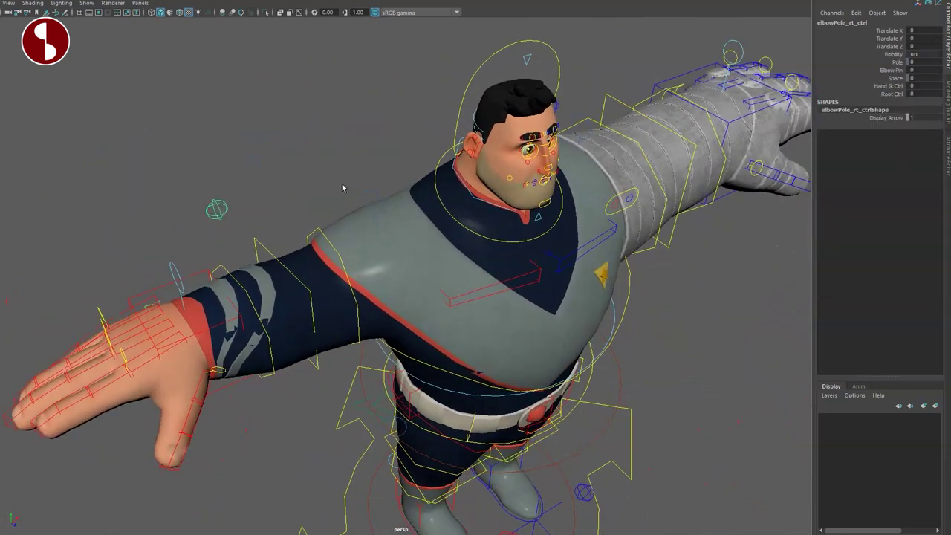
pyautogui.click(862, 70)
pyautogui.moveTo(658, 75); pyautogui.dragTo(661, 148, button='middle')
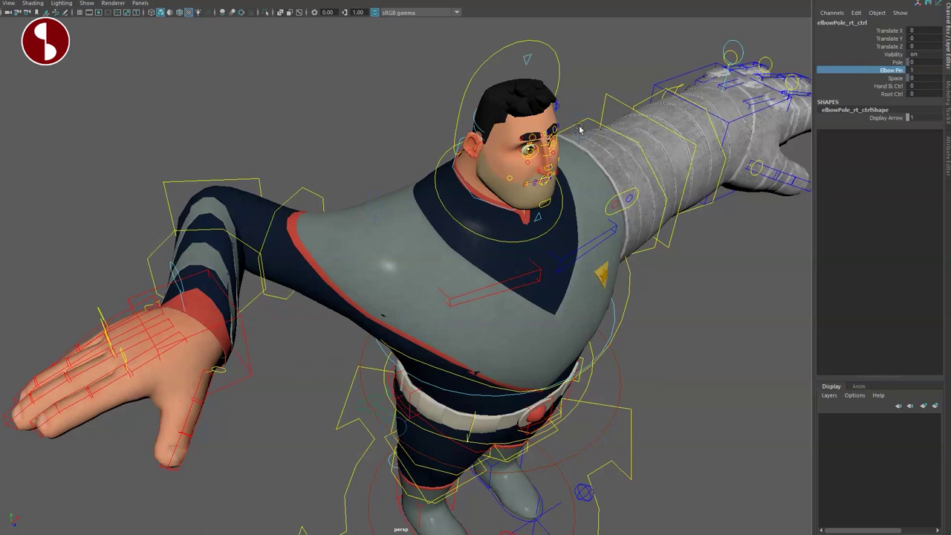
pyautogui.moveTo(579, 130); pyautogui.dragTo(562, 128, button='middle')
# Try rotating the neck control at the collar, undoing the rotation.
pyautogui.keyDown('alt'); pyautogui.moveTo(488, 294); pyautogui.dragTo(394, 285); pyautogui.keyUp('alt')
pyautogui.keyDown('alt'); pyautogui.moveTo(394, 285); pyautogui.dragTo(513, 316, button='right'); pyautogui.keyUp('alt')
pyautogui.keyDown('alt'); pyautogui.moveTo(512, 316); pyautogui.dragTo(413, 374, button='middle'); pyautogui.keyUp('alt')
pyautogui.keyDown('alt'); pyautogui.moveTo(413, 375); pyautogui.dragTo(415, 363, button='right'); pyautogui.keyUp('alt')
pyautogui.click(374, 261)
pyautogui.keyDown('alt'); pyautogui.moveTo(487, 330); pyautogui.dragTo(458, 312, button='right'); pyautogui.keyUp('alt')
pyautogui.keyDown('alt'); pyautogui.moveTo(458, 312); pyautogui.dragTo(427, 378, button='middle'); pyautogui.keyUp('alt')
pyautogui.press('e')
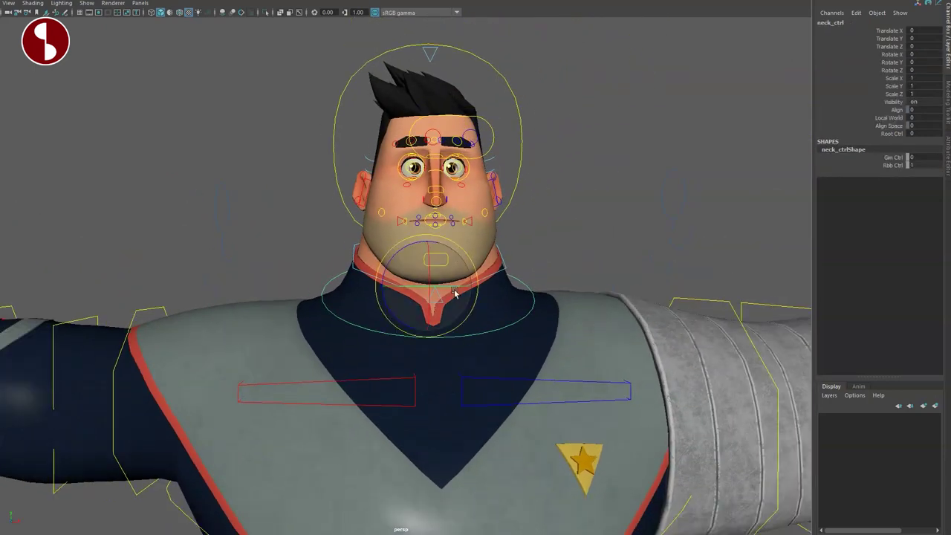
pyautogui.moveTo(458, 252)
pyautogui.mouseDown()
pyautogui.moveTo(469, 257)
pyautogui.moveTo(397, 246)
pyautogui.moveTo(474, 257)
pyautogui.mouseUp()
pyautogui.hotkey('ctrl', 'z')
# Inspect the head control's Local World attribute and try rotating the neck control again, undoing the rotation.
pyautogui.click(506, 81)
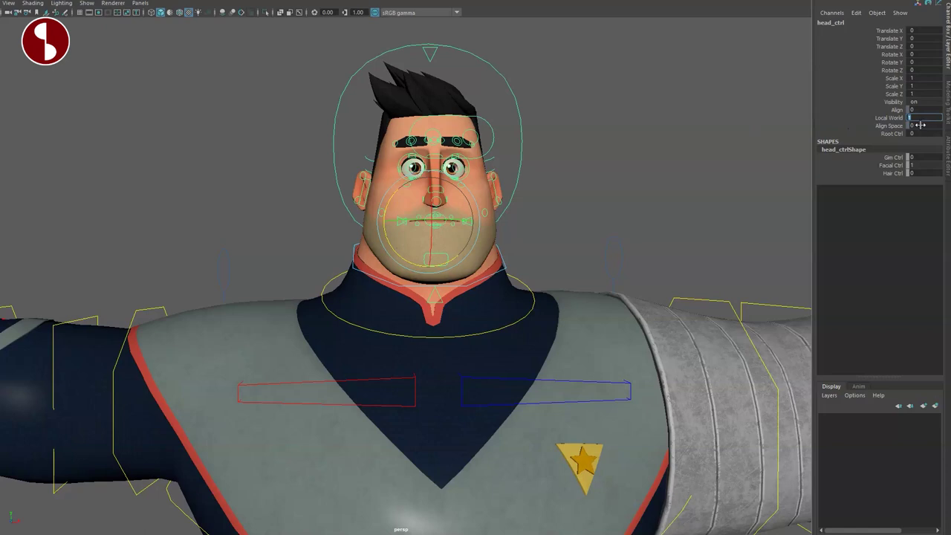
pyautogui.click(521, 285)
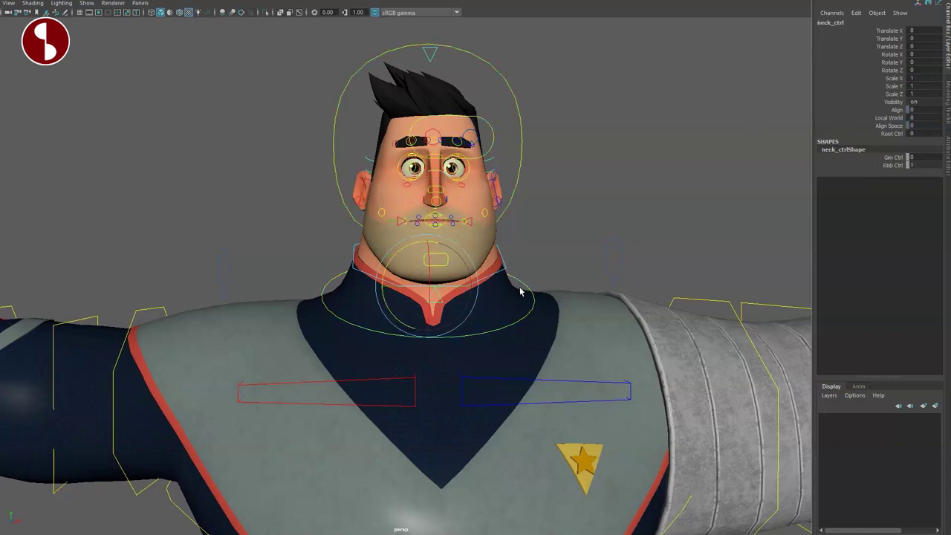
pyautogui.moveTo(393, 260); pyautogui.dragTo(391, 282)
pyautogui.hotkey('ctrl', 'z')
pyautogui.click(433, 365)
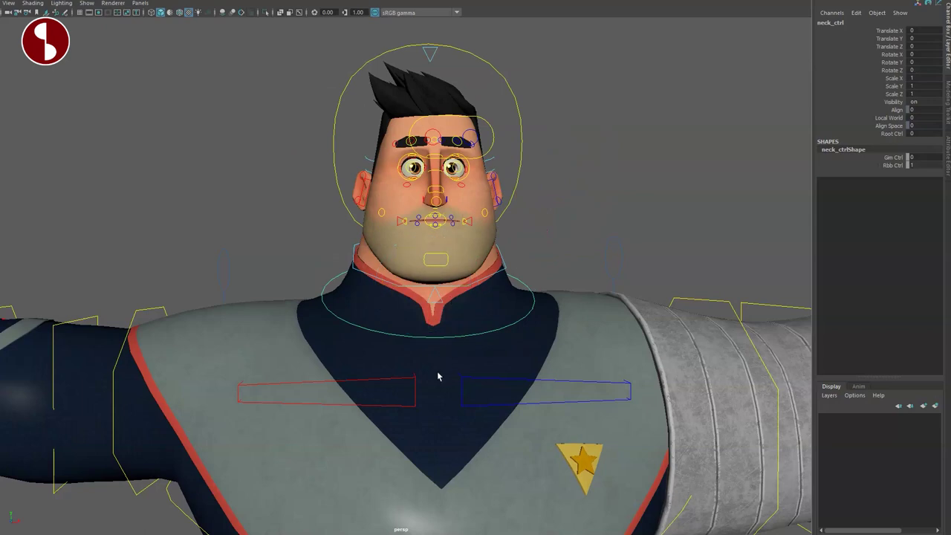
# Set Gm Ctrl to 1 on the neck control, checking the model in wireframe and lit display before returning to textured shading.
pyautogui.keyDown('alt'); pyautogui.moveTo(438, 376); pyautogui.dragTo(435, 390); pyautogui.keyUp('alt')
pyautogui.keyDown('alt'); pyautogui.moveTo(435, 389); pyautogui.dragTo(473, 376, button='middle'); pyautogui.keyUp('alt')
pyautogui.scroll(1, 473, 376)
pyautogui.click(889, 158)
pyautogui.press('4')
pyautogui.moveTo(644, 237); pyautogui.dragTo(694, 243, button='middle')
pyautogui.press('7')
pyautogui.scroll(10, 435, 324)
pyautogui.press('6')
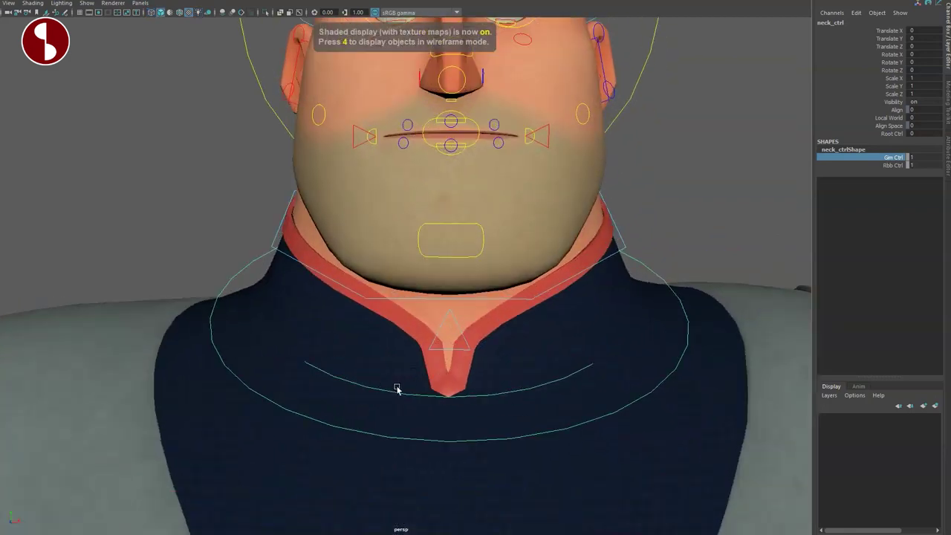
# Try moving the triangular jaw squash-and-stretch control below the chin, undoing the move.
pyautogui.click(434, 348)
pyautogui.moveTo(448, 308); pyautogui.dragTo(476, 453)
pyautogui.hotkey('ctrl', 'z')
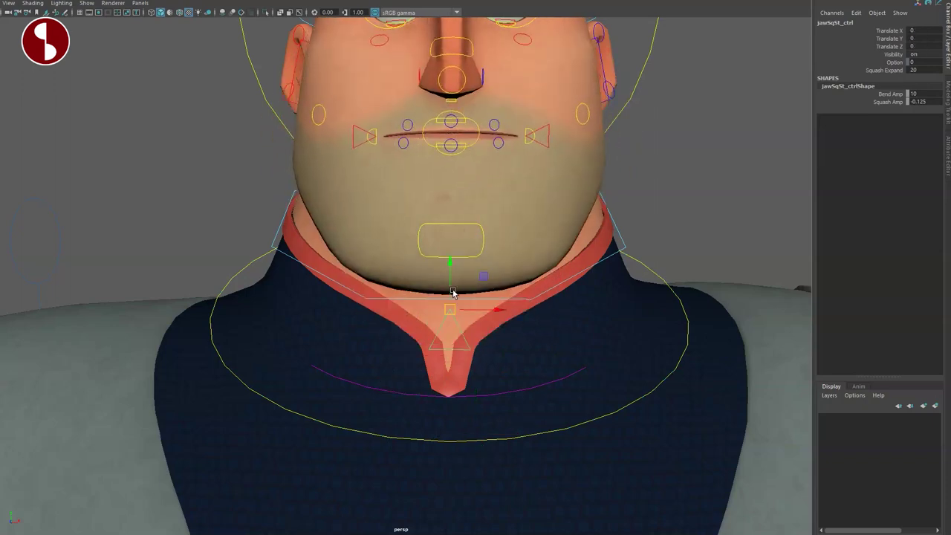
pyautogui.scroll(-5, 416, 334)
pyautogui.keyDown('alt'); pyautogui.moveTo(409, 329); pyautogui.dragTo(419, 403, button='middle'); pyautogui.keyUp('alt')
pyautogui.keyDown('alt'); pyautogui.moveTo(420, 402); pyautogui.dragTo(423, 400); pyautogui.keyUp('alt')
pyautogui.press('q')
pyautogui.keyDown('alt'); pyautogui.moveTo(480, 399); pyautogui.dragTo(456, 401, button='middle'); pyautogui.keyUp('alt')
pyautogui.scroll(3, 456, 401)
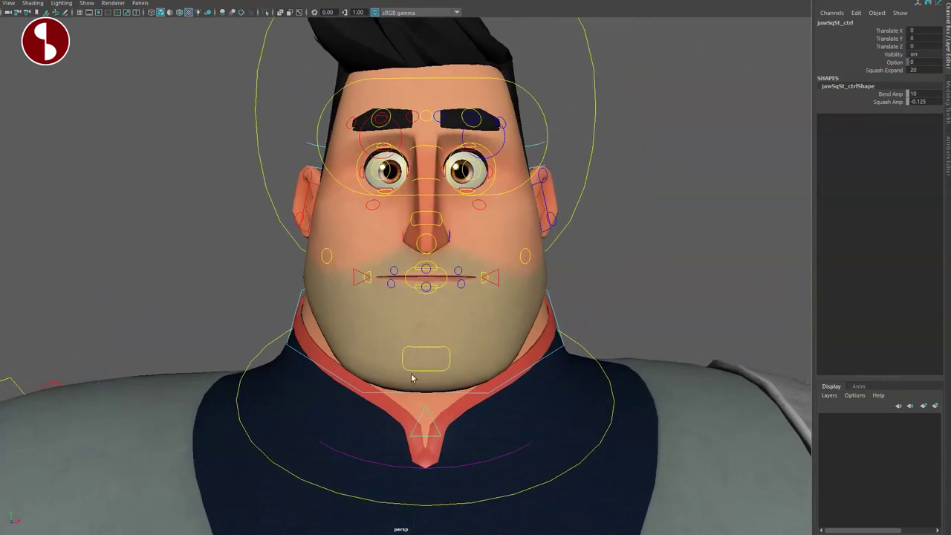
# Try moving the neck ribbon control and scaling it uniformly to 1.289, undoing both changes.
pyautogui.click(296, 305)
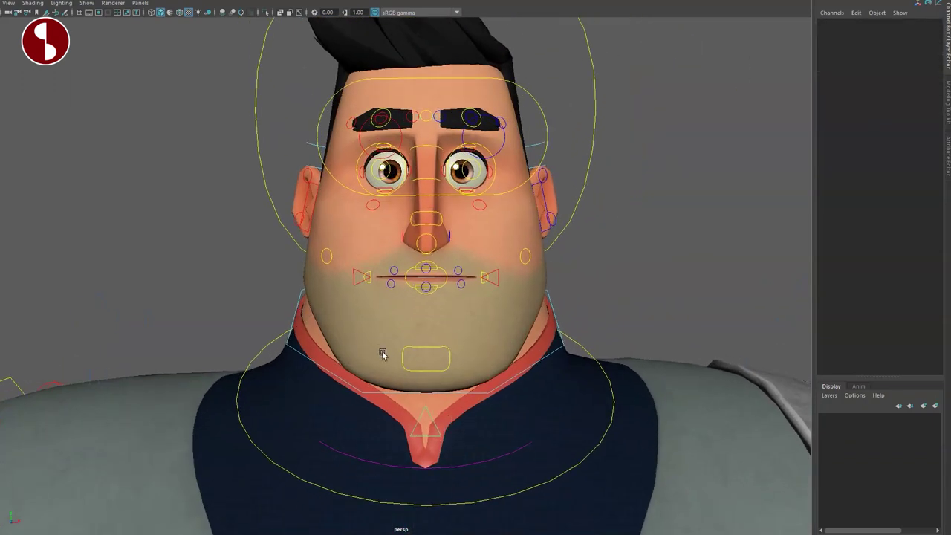
pyautogui.click(299, 295)
pyautogui.press('w')
pyautogui.moveTo(426, 314); pyautogui.dragTo(418, 360)
pyautogui.hotkey('ctrl', 'z')
pyautogui.press('r')
pyautogui.moveTo(424, 312); pyautogui.dragTo(498, 340)
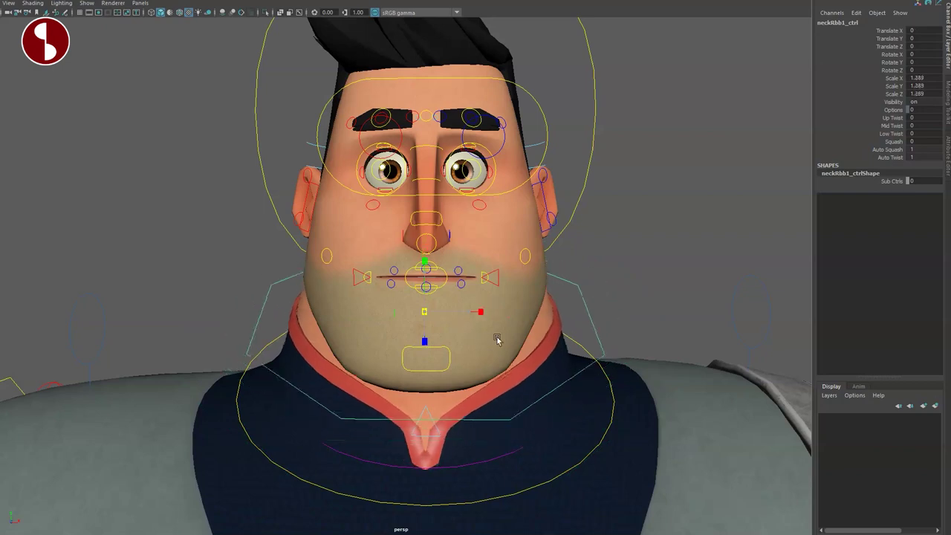
pyautogui.hotkey('ctrl', 'z')
# Try changing the neck ribbon control's twist and Squash attributes together, undoing the change.
pyautogui.moveTo(845, 118); pyautogui.dragTo(844, 142)
pyautogui.keyDown('alt'); pyautogui.moveTo(591, 278); pyautogui.dragTo(691, 260); pyautogui.keyUp('alt')
pyautogui.moveTo(708, 252); pyautogui.dragTo(673, 277, button='middle')
pyautogui.hotkey('ctrl', 'z')
pyautogui.keyDown('alt'); pyautogui.moveTo(672, 279); pyautogui.dragTo(474, 353); pyautogui.keyUp('alt')
# Try scaling the jaw control on the chin, undoing the change.
pyautogui.click(476, 320)
pyautogui.moveTo(445, 251); pyautogui.dragTo(388, 260)
pyautogui.keyDown('alt'); pyautogui.moveTo(394, 289); pyautogui.dragTo(438, 346); pyautogui.keyUp('alt')
pyautogui.hotkey('ctrl', 'z')
pyautogui.keyDown('alt'); pyautogui.moveTo(445, 391); pyautogui.dragTo(455, 396); pyautogui.keyUp('alt')
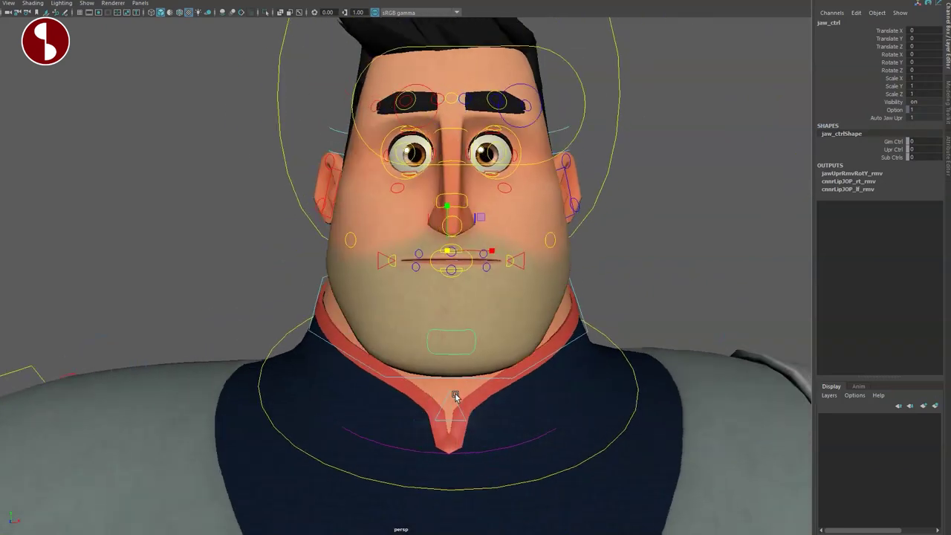
pyautogui.keyDown('alt'); pyautogui.moveTo(455, 396); pyautogui.dragTo(503, 397, button='right'); pyautogui.keyUp('alt')
pyautogui.keyDown('alt'); pyautogui.moveTo(484, 385); pyautogui.dragTo(500, 382); pyautogui.keyUp('alt')
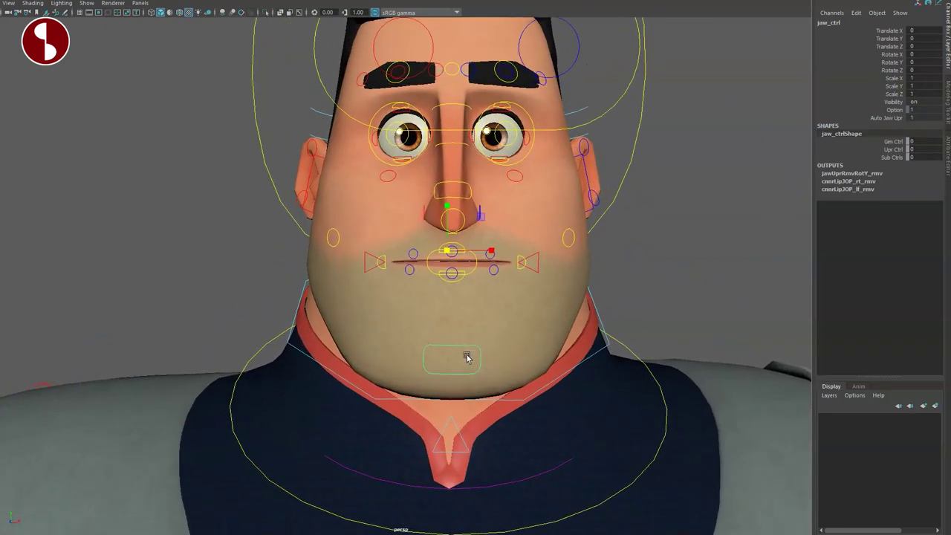
# Try rotating the jaw control and adjusting its Auto Jaw Upr attribute, undoing the changes.
pyautogui.press('e')
pyautogui.moveTo(448, 276); pyautogui.dragTo(448, 266)
pyautogui.keyDown('alt'); pyautogui.moveTo(465, 347); pyautogui.dragTo(451, 370, button='middle'); pyautogui.keyUp('alt')
pyautogui.keyDown('alt'); pyautogui.moveTo(450, 370); pyautogui.dragTo(475, 362, button='right'); pyautogui.keyUp('alt')
pyautogui.click(854, 118)
pyautogui.moveTo(690, 168); pyautogui.dragTo(683, 189, button='middle')
pyautogui.hotkey('ctrl', 'z')
# Rotate the jaw control downward to open the mouth.
pyautogui.press('e')
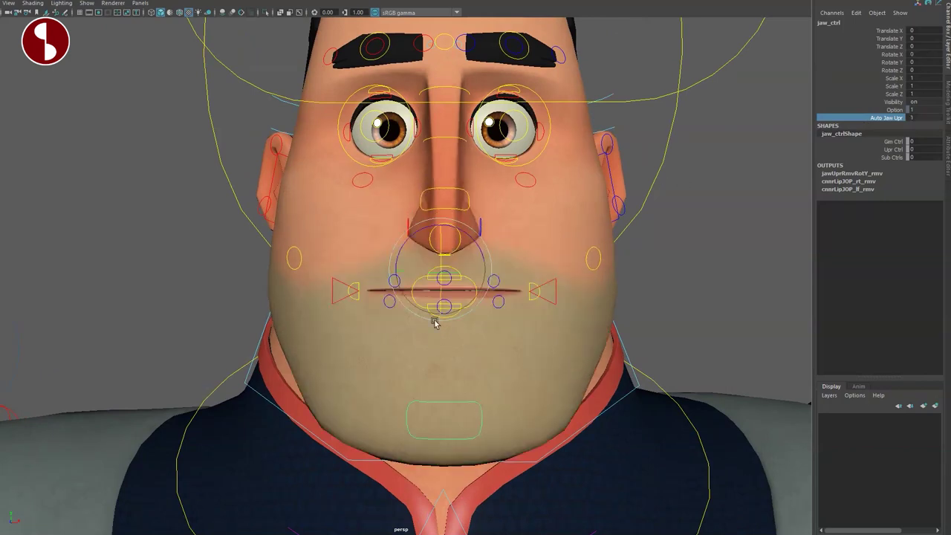
pyautogui.moveTo(438, 288); pyautogui.dragTo(452, 342)
pyautogui.press('q')
pyautogui.keyDown('alt'); pyautogui.moveTo(452, 342); pyautogui.dragTo(436, 362, button='middle'); pyautogui.keyUp('alt')
pyautogui.keyDown('alt'); pyautogui.moveTo(437, 362); pyautogui.dragTo(482, 390, button='right'); pyautogui.keyUp('alt')
# Try raising the character's left mouth corner and moving the right mouth corner, undoing the right corner's move.
pyautogui.click(557, 349)
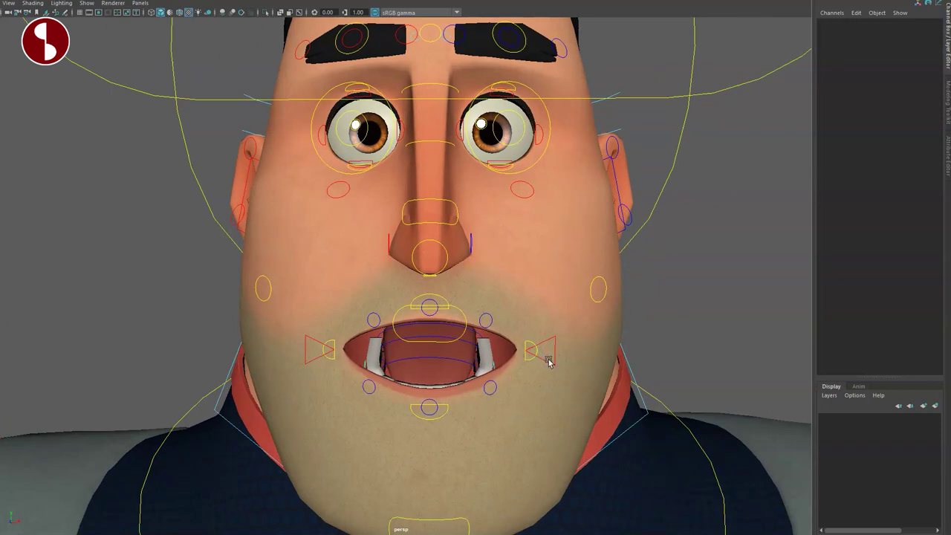
pyautogui.click(549, 362)
pyautogui.moveTo(548, 362); pyautogui.dragTo(563, 281)
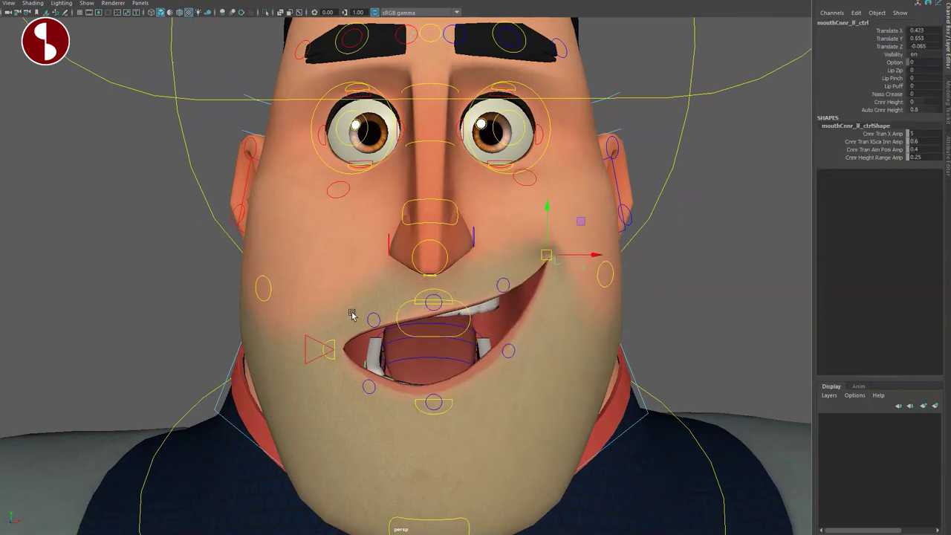
pyautogui.click(306, 343)
pyautogui.moveTo(306, 343)
pyautogui.mouseDown()
pyautogui.moveTo(289, 270)
pyautogui.moveTo(237, 267)
pyautogui.moveTo(191, 293)
pyautogui.moveTo(174, 365)
pyautogui.moveTo(190, 431)
pyautogui.moveTo(258, 525)
pyautogui.moveTo(431, 529)
pyautogui.moveTo(335, 396)
pyautogui.moveTo(317, 351)
pyautogui.mouseUp()
pyautogui.hotkey('ctrl', 'z')
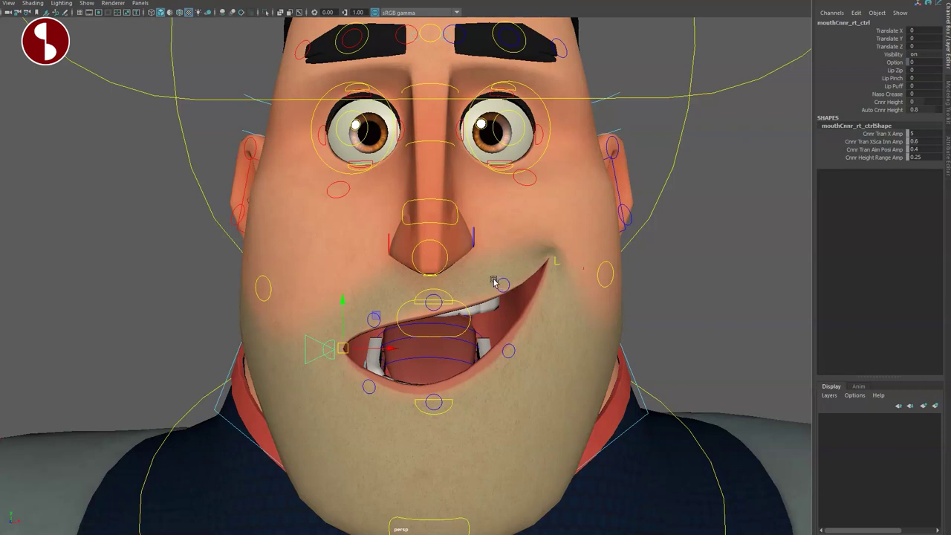
# Try moving the left upper lip control and lowering the left lip corner root control, undoing these and the raised mouth corner.
pyautogui.click(500, 283)
pyautogui.moveTo(502, 283)
pyautogui.mouseDown()
pyautogui.moveTo(509, 324)
pyautogui.moveTo(482, 265)
pyautogui.moveTo(486, 277)
pyautogui.mouseUp()
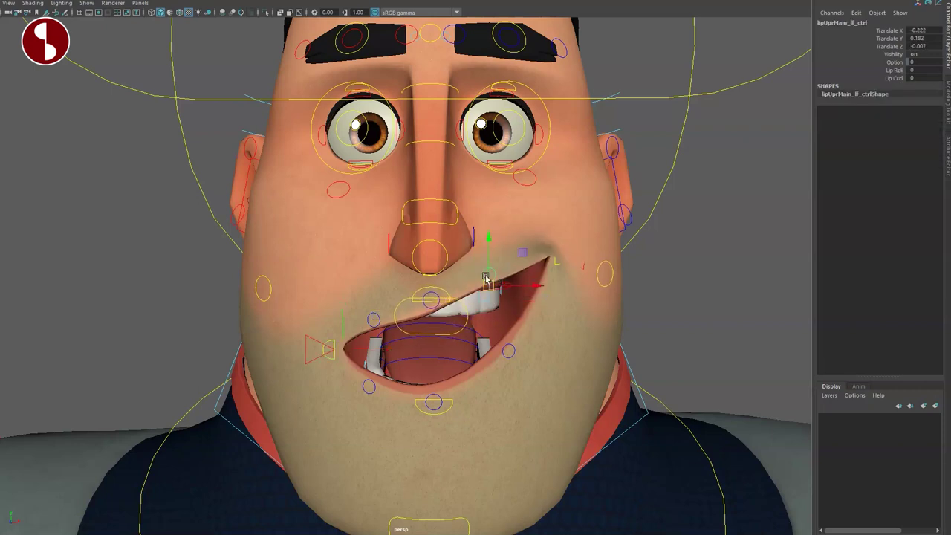
pyautogui.hotkey('ctrl', 'z')
pyautogui.click(555, 263)
pyautogui.moveTo(548, 258); pyautogui.dragTo(540, 296)
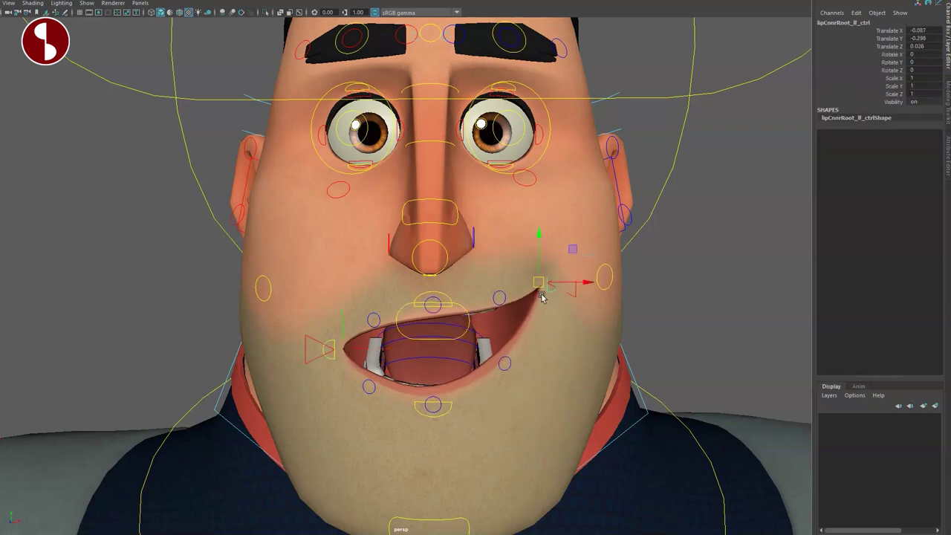
pyautogui.hotkey('ctrl', 'z')
pyautogui.hotkey('ctrl', 'z')
pyautogui.hotkey('ctrl', 'z')
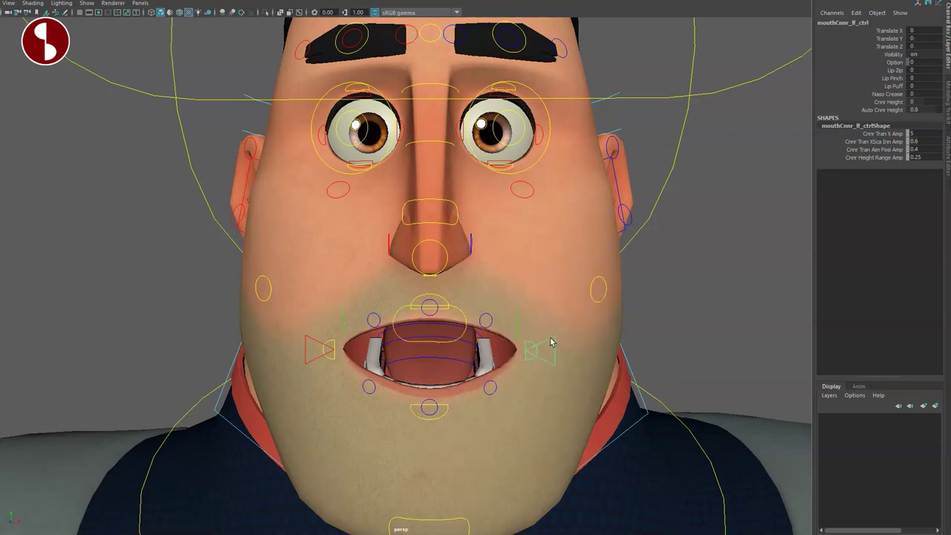
# Try Lip Zip and Lip Pinch on the left mouth corner control, undoing each change.
pyautogui.click(889, 70)
pyautogui.moveTo(737, 119); pyautogui.dragTo(792, 124, button='middle')
pyautogui.hotkey('ctrl', 'z')
pyautogui.click(845, 80)
pyautogui.moveTo(776, 90); pyautogui.dragTo(830, 121, button='middle')
pyautogui.hotkey('ctrl', 'z')
# Try Lip Puff, undoing it, and Naso Crease at -5.4 on the left mouth corner control.
pyautogui.click(865, 87)
pyautogui.hotkey('ctrl', 'z')
pyautogui.click(857, 95)
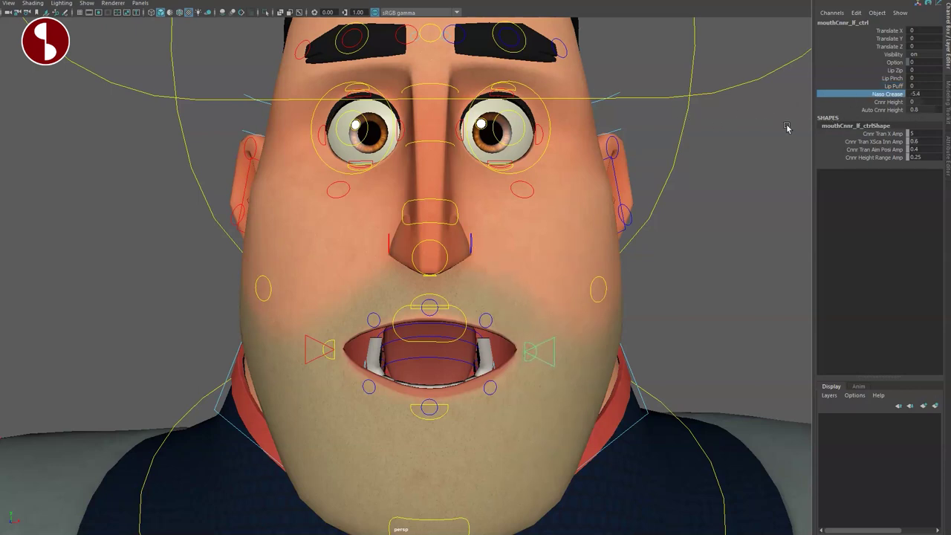
# Try moving the left lip corner root control inward, undoing the move.
pyautogui.click(526, 344)
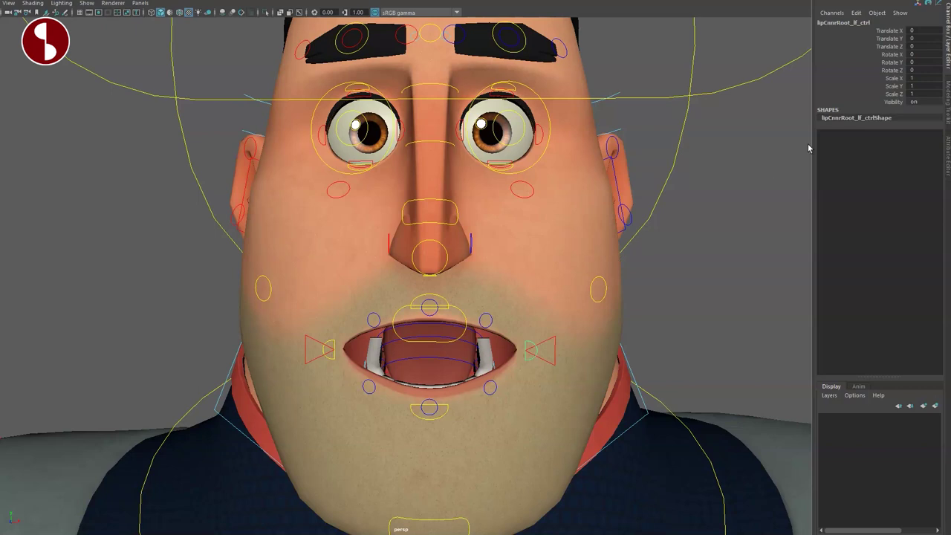
pyautogui.moveTo(519, 348); pyautogui.dragTo(474, 348)
pyautogui.hotkey('ctrl', 'z')
# Try Lip Roll and Lip Curl one after the other on the left upper lip control.
pyautogui.click(485, 319)
pyautogui.click(851, 72)
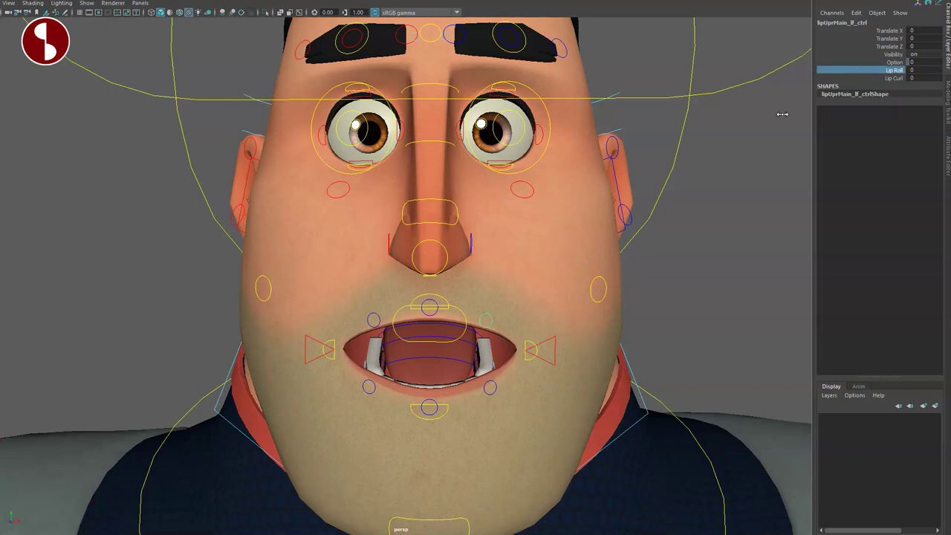
pyautogui.hotkey('ctrl', 'z')
pyautogui.click(880, 79)
pyautogui.moveTo(627, 179); pyautogui.dragTo(728, 249, button='middle')
# Try Lip Roll and Lip Curl together on the left upper lip control in close-up, undoing the changes.
pyautogui.keyDown('alt'); pyautogui.moveTo(485, 300); pyautogui.dragTo(455, 256, button='middle'); pyautogui.keyUp('alt')
pyautogui.keyDown('alt'); pyautogui.moveTo(455, 256); pyautogui.dragTo(604, 396, button='right'); pyautogui.keyUp('alt')
pyautogui.moveTo(855, 72); pyautogui.dragTo(851, 80)
pyautogui.moveTo(775, 107); pyautogui.dragTo(586, 130, button='middle')
pyautogui.hotkey('ctrl', 'z')
pyautogui.hotkey('ctrl', 'z')
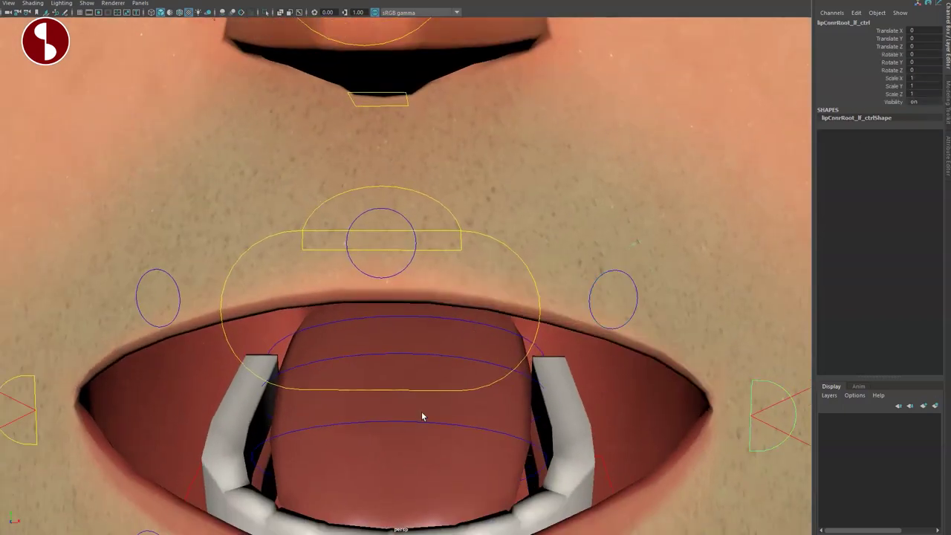
# Try moving the main mouth control, undoing the move.
pyautogui.keyDown('alt'); pyautogui.moveTo(421, 412); pyautogui.dragTo(357, 327, button='right'); pyautogui.keyUp('alt')
pyautogui.keyDown('alt'); pyautogui.moveTo(362, 262); pyautogui.dragTo(350, 346, button='middle'); pyautogui.keyUp('alt')
pyautogui.keyDown('alt'); pyautogui.moveTo(350, 346); pyautogui.dragTo(350, 317, button='right'); pyautogui.keyUp('alt')
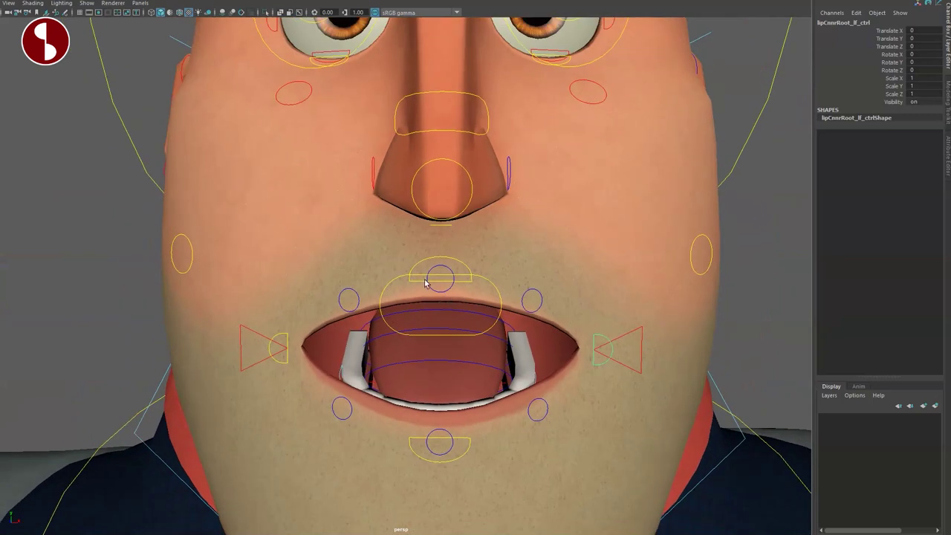
pyautogui.click(396, 278)
pyautogui.press('w')
pyautogui.moveTo(440, 305)
pyautogui.mouseDown()
pyautogui.moveTo(467, 314)
pyautogui.moveTo(375, 320)
pyautogui.moveTo(314, 287)
pyautogui.moveTo(349, 308)
pyautogui.moveTo(448, 302)
pyautogui.moveTo(396, 316)
pyautogui.moveTo(435, 308)
pyautogui.mouseUp()
pyautogui.hotkey('ctrl', 'z')
# Try Mouth U on the main mouth control, undoing it, and show the lip sub-controls with Sub Ctrls at 1.
pyautogui.click(863, 117)
pyautogui.moveTo(631, 195); pyautogui.dragTo(695, 219, button='middle')
pyautogui.hotkey('ctrl', 'z')
pyautogui.click(866, 142)
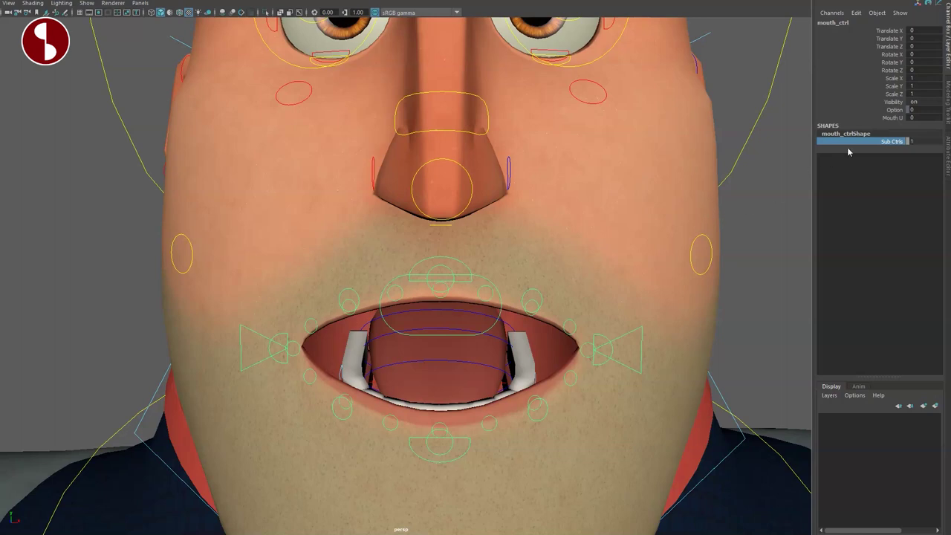
# Try moving the upper lip root control, undoing the move.
pyautogui.click(439, 289)
pyautogui.click(439, 282)
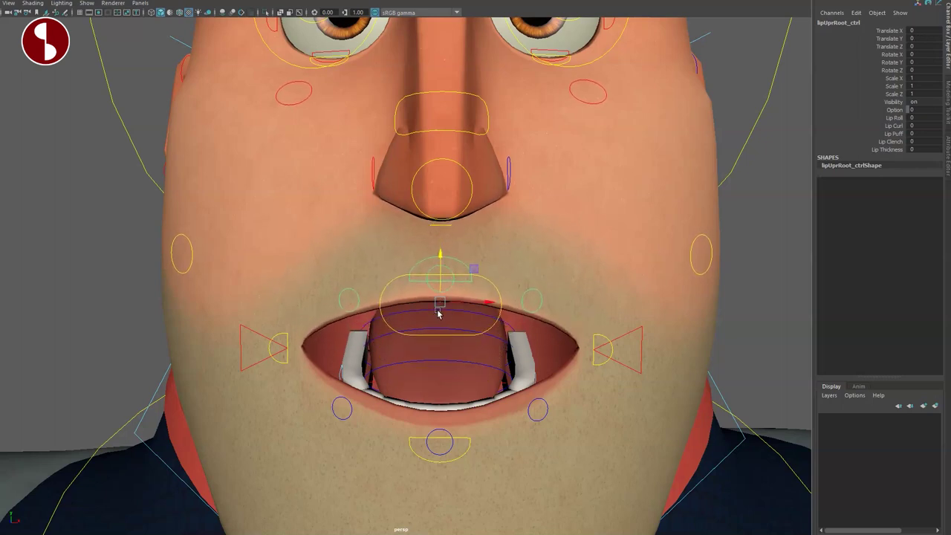
pyautogui.moveTo(483, 274); pyautogui.dragTo(494, 299)
pyautogui.moveTo(457, 259); pyautogui.dragTo(391, 339)
pyautogui.hotkey('ctrl', 'z')
# Try Lip Roll, Lip Curl and Lip Puff on the upper lip root control, undoing the changes.
pyautogui.click(850, 118)
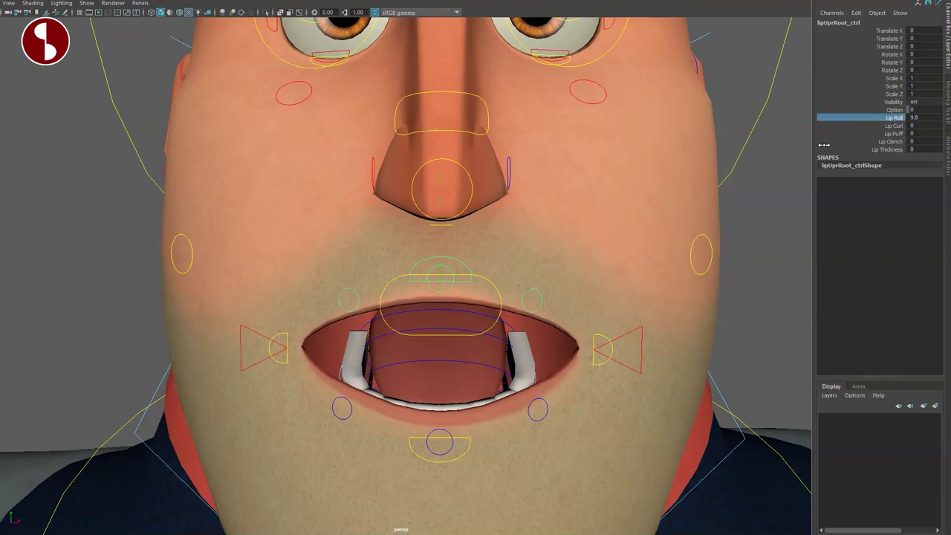
pyautogui.click(870, 125)
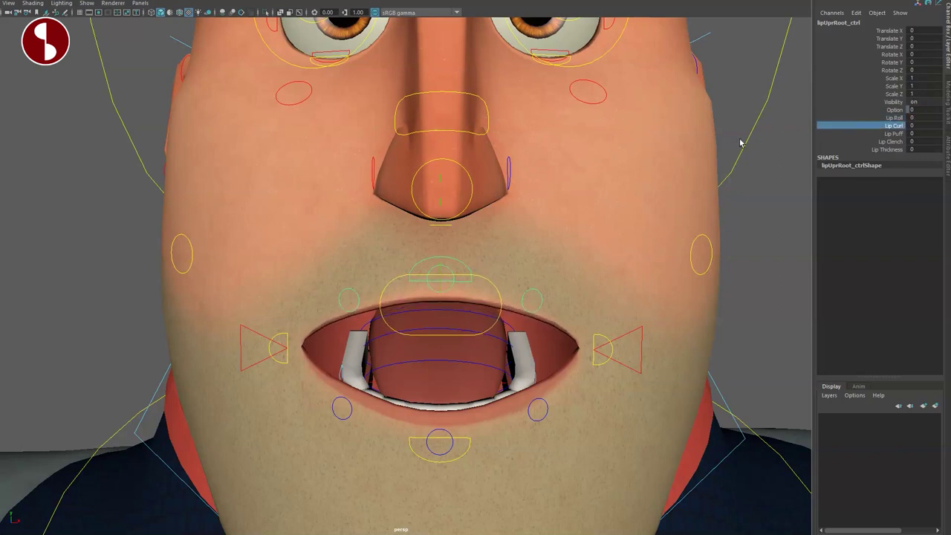
pyautogui.click(863, 134)
pyautogui.moveTo(779, 151); pyautogui.dragTo(847, 181, button='middle')
pyautogui.hotkey('ctrl', 'z')
# Try Lip Clench and Lip Thickness on the upper lip root control, undoing the changes.
pyautogui.click(856, 141)
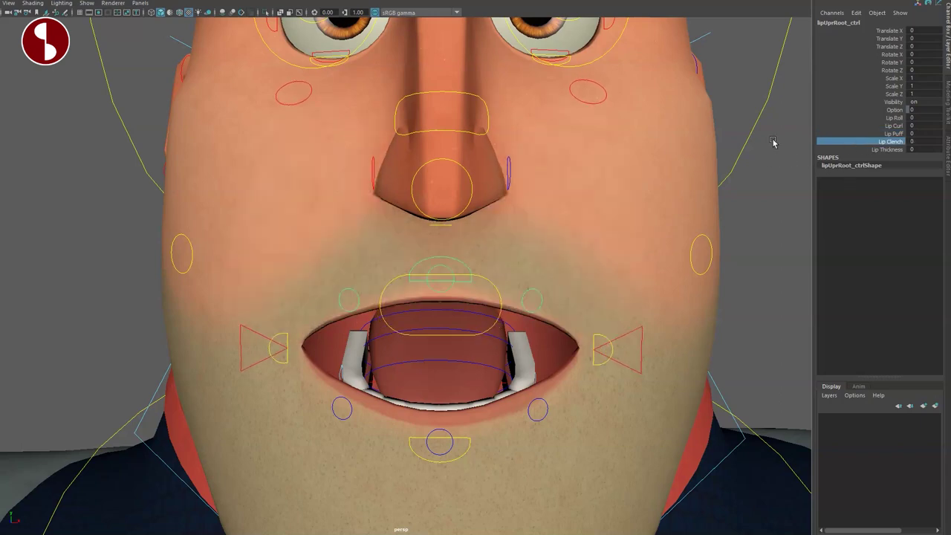
pyautogui.moveTo(784, 174); pyautogui.dragTo(624, 146, button='middle')
pyautogui.hotkey('ctrl', 'z')
pyautogui.click(840, 150)
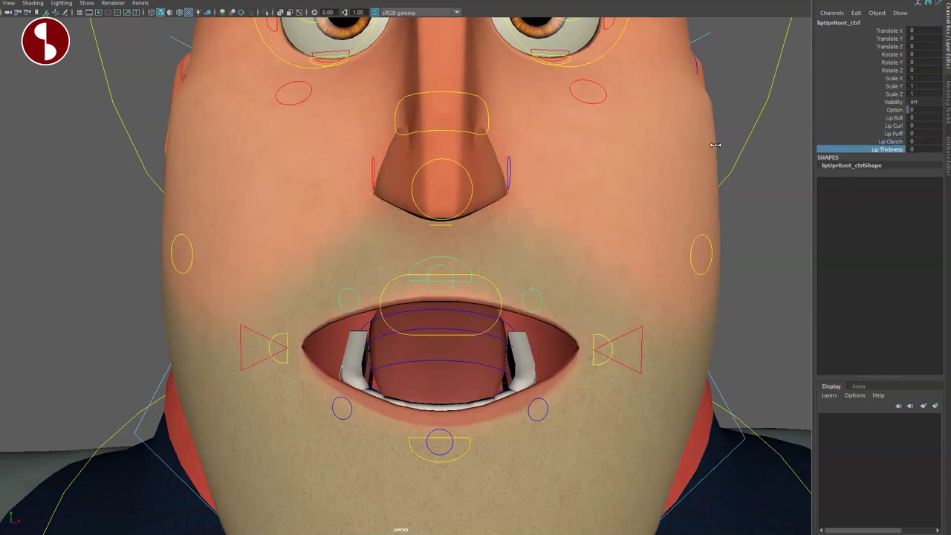
# Try raising the left cheek control and changing its Cheek Puff, undoing both changes.
pyautogui.keyDown('alt'); pyautogui.moveTo(424, 412); pyautogui.dragTo(432, 410); pyautogui.keyUp('alt')
pyautogui.moveTo(475, 367)
pyautogui.keyDown('alt'); pyautogui.mouseDown()
pyautogui.moveTo(485, 356)
pyautogui.moveTo(500, 364)
pyautogui.moveTo(416, 367)
pyautogui.moveTo(456, 376)
pyautogui.moveTo(470, 352)
pyautogui.mouseUp(); pyautogui.keyUp('alt')
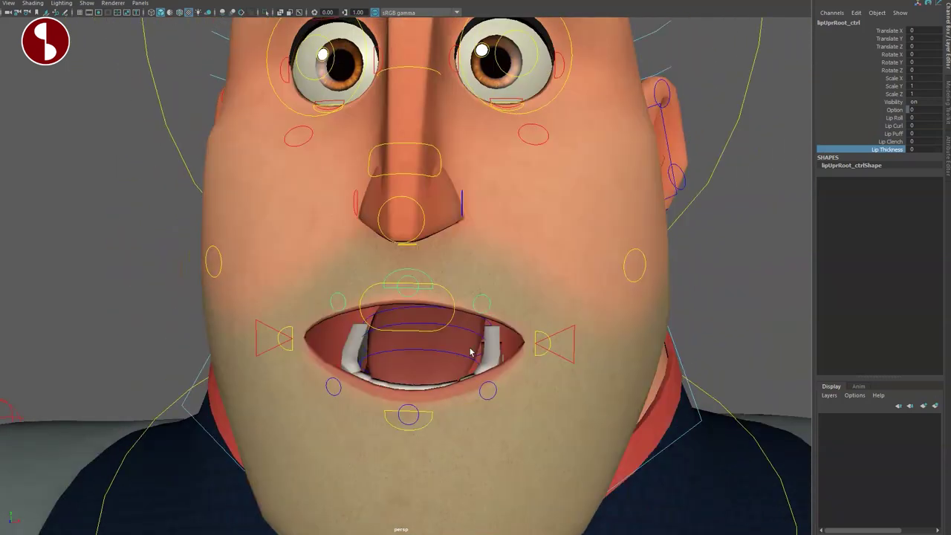
pyautogui.click(623, 277)
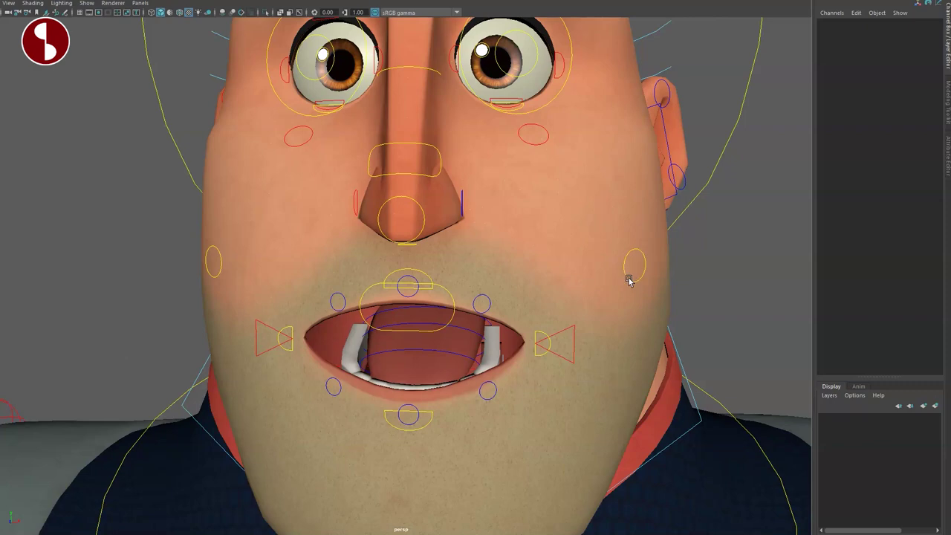
pyautogui.click(628, 279)
pyautogui.moveTo(636, 265); pyautogui.dragTo(647, 221)
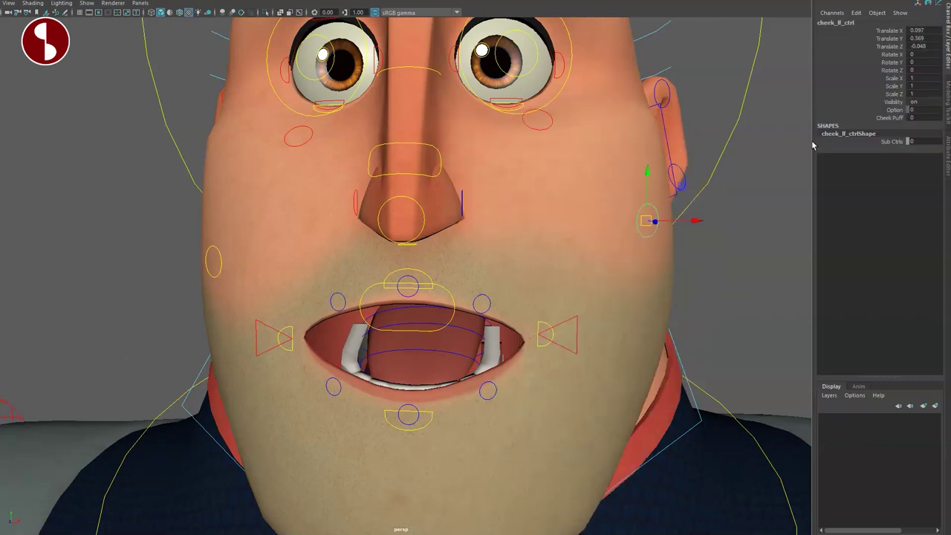
pyautogui.click(880, 118)
pyautogui.moveTo(683, 134); pyautogui.dragTo(580, 212, button='middle')
pyautogui.hotkey('ctrl', 'z')
pyautogui.hotkey('ctrl', 'z')
pyautogui.hotkey('ctrl', 'z')
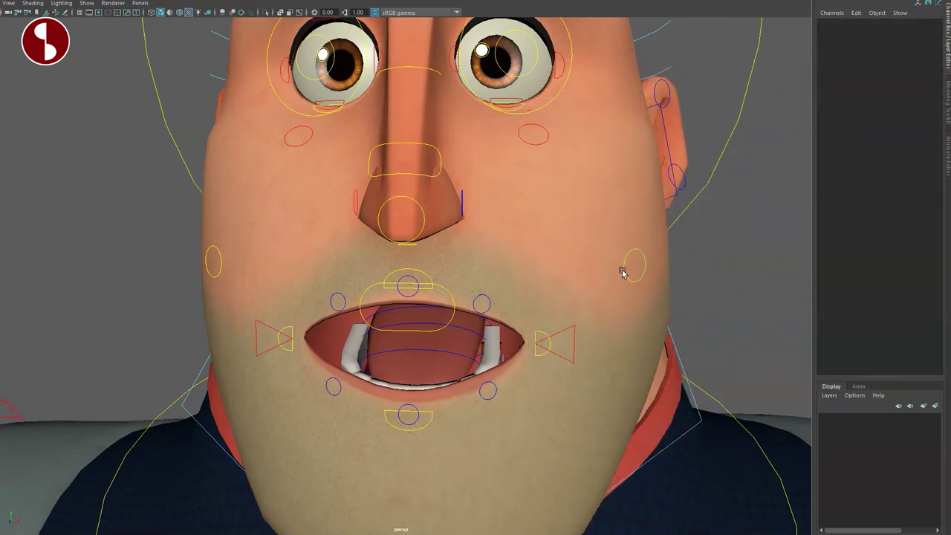
# Try scaling the left cheek control, undoing the scale.
pyautogui.click(629, 280)
pyautogui.press('r')
pyautogui.moveTo(634, 265); pyautogui.dragTo(664, 282)
pyautogui.hotkey('ctrl', 'z')
# Set Sub Ctrls to 1 on the left cheek control, checking the sub-controls in wireframe and returning to textured shading.
pyautogui.click(879, 141)
pyautogui.press('4')
pyautogui.moveTo(752, 162); pyautogui.dragTo(867, 199, button='middle')
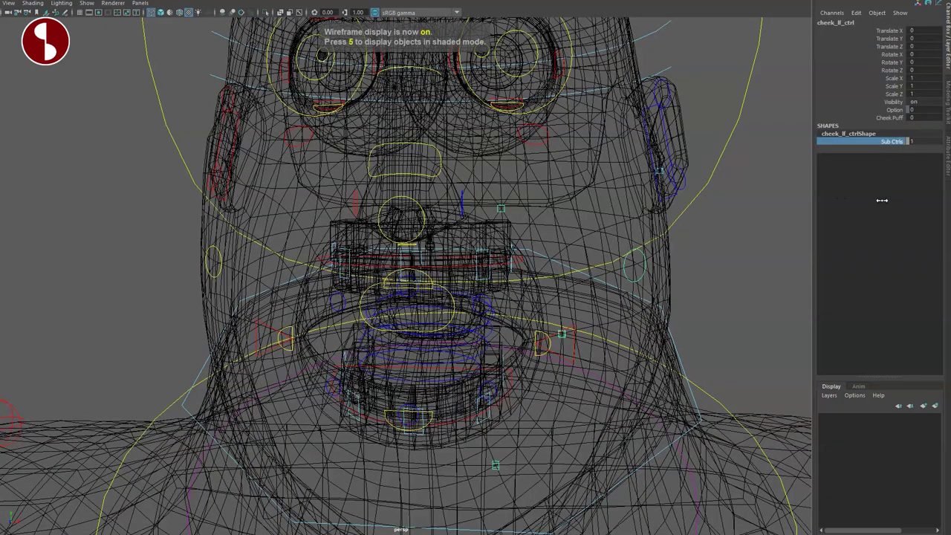
pyautogui.moveTo(697, 192); pyautogui.dragTo(688, 200, button='middle')
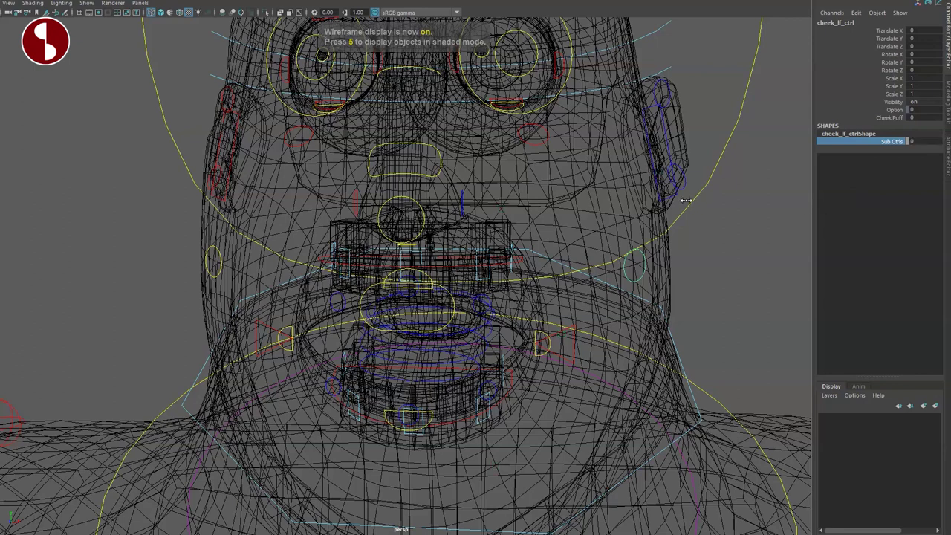
pyautogui.press('6')
pyautogui.press('7')
pyautogui.press('4')
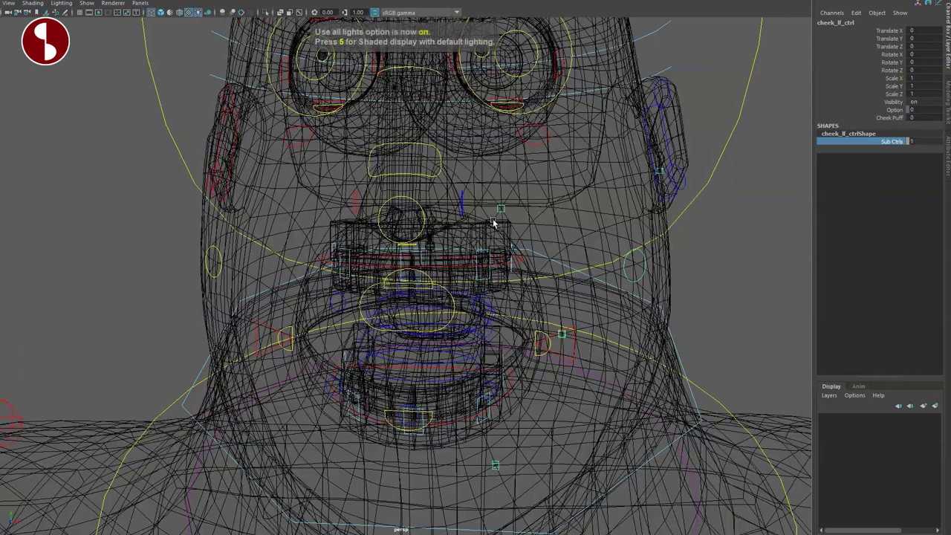
pyautogui.press('7')
pyautogui.press('6')
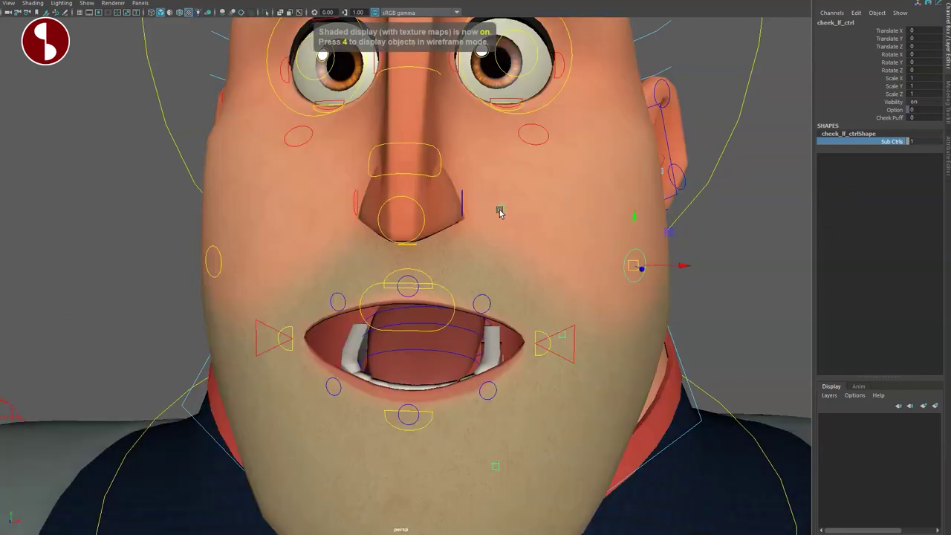
# Try moving the left cheek sub-control beside the nose, undoing the move.
pyautogui.click(502, 207)
pyautogui.moveTo(502, 209); pyautogui.dragTo(604, 199)
pyautogui.hotkey('ctrl', 'z')
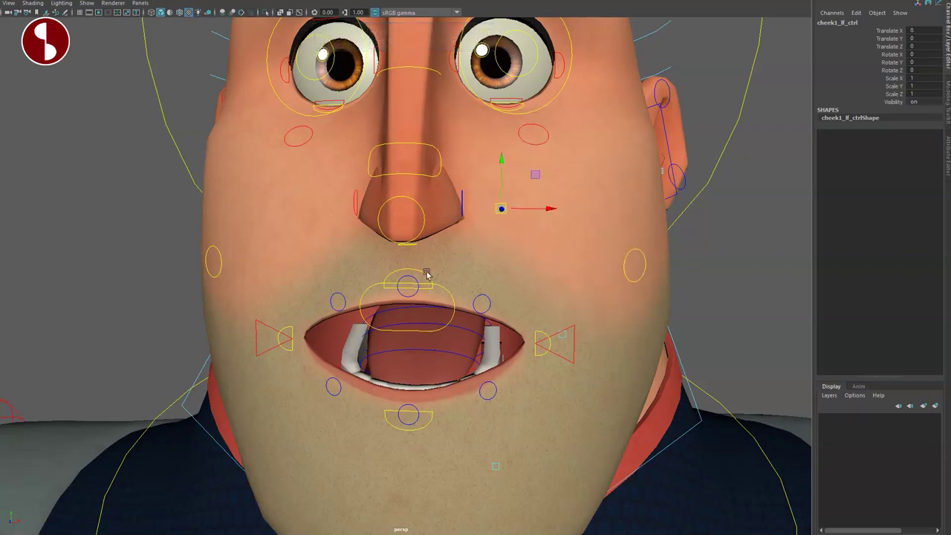
# Try moving the left nostril control and adjusting its custom attribute in close-up, undoing the changes.
pyautogui.scroll(-1, 419, 272)
pyautogui.keyDown('alt'); pyautogui.moveTo(413, 270); pyautogui.dragTo(447, 340, button='middle'); pyautogui.keyUp('alt')
pyautogui.press('q')
pyautogui.keyDown('alt'); pyautogui.moveTo(448, 340); pyautogui.dragTo(463, 335); pyautogui.keyUp('alt')
pyautogui.keyDown('alt'); pyautogui.moveTo(462, 335); pyautogui.dragTo(520, 375, button='right'); pyautogui.keyUp('alt')
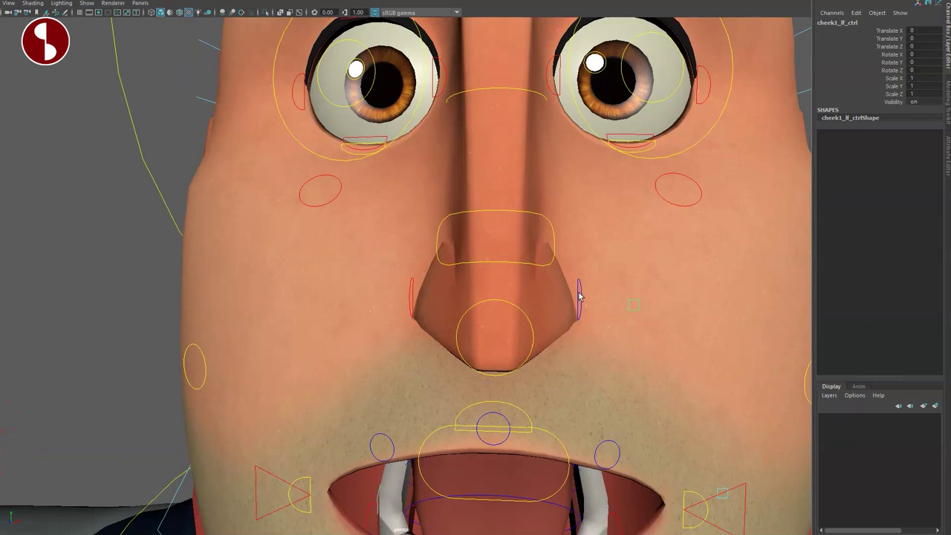
pyautogui.click(579, 297)
pyautogui.moveTo(556, 310); pyautogui.dragTo(633, 214)
pyautogui.hotkey('ctrl', 'z')
pyautogui.press('r')
pyautogui.click(837, 119)
pyautogui.moveTo(704, 136); pyautogui.dragTo(866, 197, button='middle')
pyautogui.hotkey('ctrl', 'z')
# Try moving and rotating the nose tip control, undoing both changes.
pyautogui.click(518, 261)
pyautogui.click(533, 337)
pyautogui.moveTo(498, 352)
pyautogui.mouseDown()
pyautogui.moveTo(534, 352)
pyautogui.moveTo(510, 354)
pyautogui.mouseUp()
pyautogui.hotkey('ctrl', 'z')
pyautogui.press('e')
pyautogui.moveTo(516, 317); pyautogui.dragTo(502, 331)
pyautogui.hotkey('ctrl', 'z')
pyautogui.press('q')
# Try rotating and scaling the upper nose bridge control between the eyes, undoing both changes.
pyautogui.keyDown('alt'); pyautogui.moveTo(432, 210); pyautogui.dragTo(445, 391, button='middle'); pyautogui.keyUp('alt')
pyautogui.keyDown('alt'); pyautogui.moveTo(446, 391); pyautogui.dragTo(480, 186, button='right'); pyautogui.keyUp('alt')
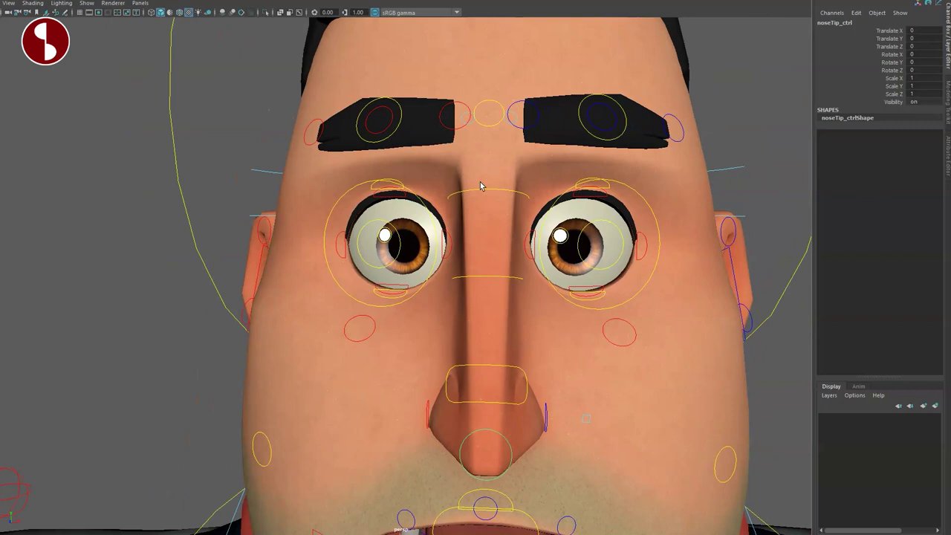
pyautogui.click(488, 200)
pyautogui.click(480, 187)
pyautogui.press('e')
pyautogui.moveTo(466, 262)
pyautogui.mouseDown()
pyautogui.moveTo(452, 257)
pyautogui.moveTo(484, 275)
pyautogui.moveTo(476, 276)
pyautogui.mouseUp()
pyautogui.hotkey('ctrl', 'z')
pyautogui.press('r')
pyautogui.moveTo(516, 228); pyautogui.dragTo(491, 241)
pyautogui.hotkey('ctrl', 'z')
pyautogui.press('q')
# Try rotating the second nose bridge control below the eyes, undoing the rotation.
pyautogui.click(466, 278)
pyautogui.press('e')
pyautogui.moveTo(461, 341); pyautogui.dragTo(481, 353)
pyautogui.hotkey('ctrl', 'z')
pyautogui.press('q')
# Try transforming the rounded rectangular nose control above the nose tip, undoing the change.
pyautogui.click(452, 380)
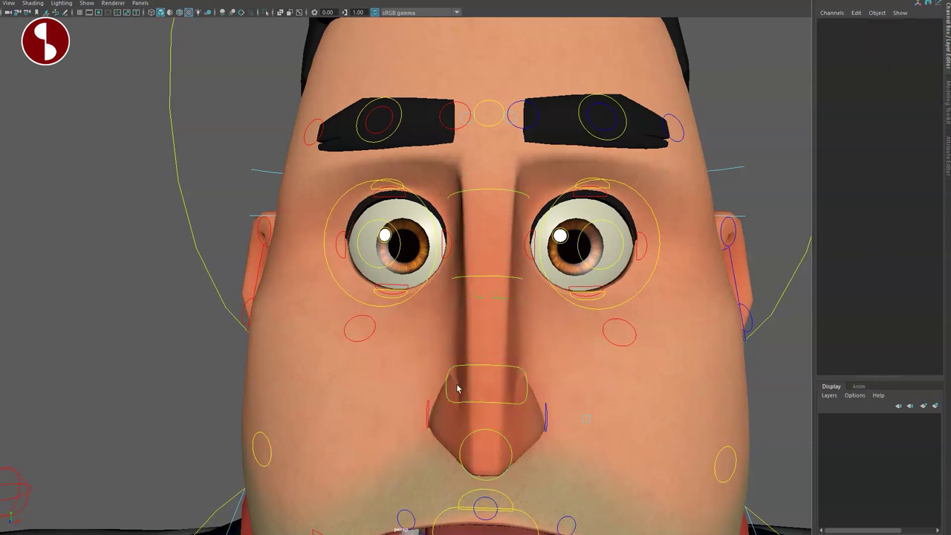
pyautogui.click(457, 406)
pyautogui.moveTo(462, 420); pyautogui.dragTo(477, 437)
pyautogui.hotkey('ctrl', 'z')
pyautogui.press('q')
# Turn on Ik Ctrl for the second nose bridge control and move its IK control sideways and slightly up to bend the nose.
pyautogui.moveTo(428, 382)
pyautogui.keyDown('alt'); pyautogui.mouseDown()
pyautogui.moveTo(453, 378)
pyautogui.moveTo(435, 381)
pyautogui.mouseUp(); pyautogui.keyUp('alt')
pyautogui.keyDown('alt'); pyautogui.moveTo(457, 356); pyautogui.dragTo(477, 351); pyautogui.keyUp('alt')
pyautogui.click(448, 358)
pyautogui.click(879, 127)
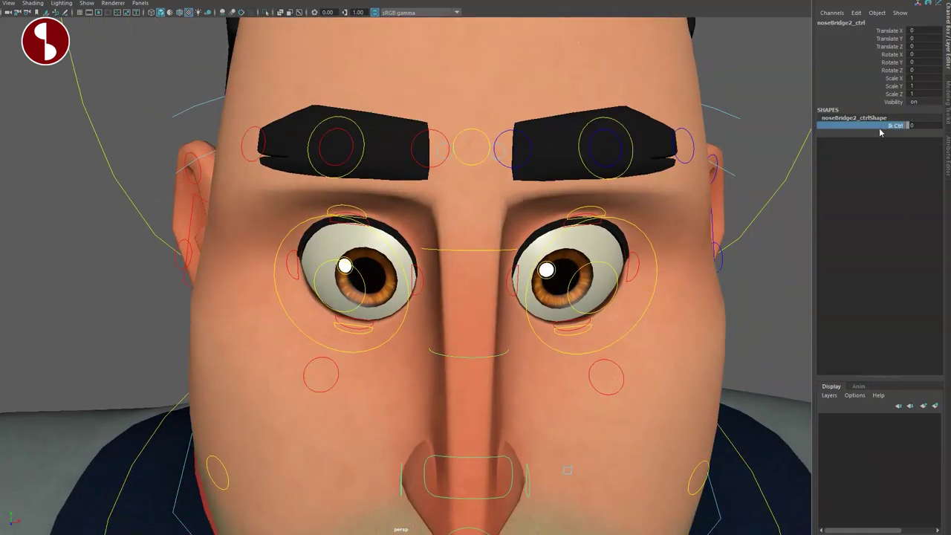
pyautogui.press('4')
pyautogui.press('6')
pyautogui.click(438, 354)
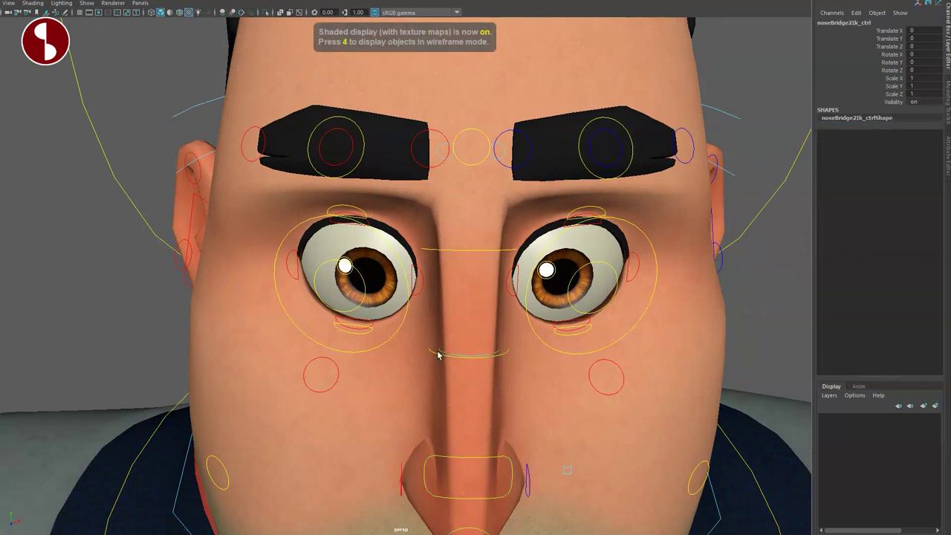
pyautogui.moveTo(463, 364); pyautogui.dragTo(513, 340)
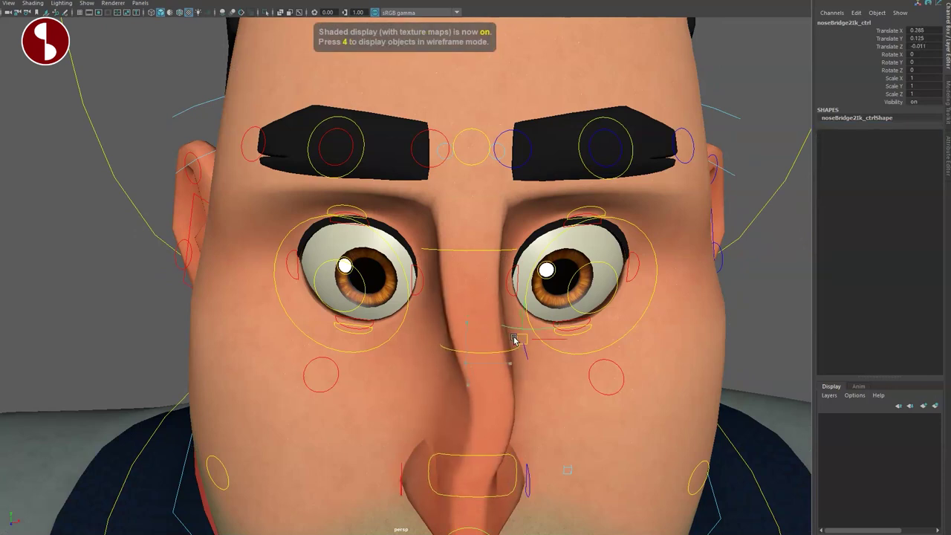
# Set Ik Ctrl to 1 on the upper nose bridge control and try moving its IK control, undoing the changes.
pyautogui.click(448, 254)
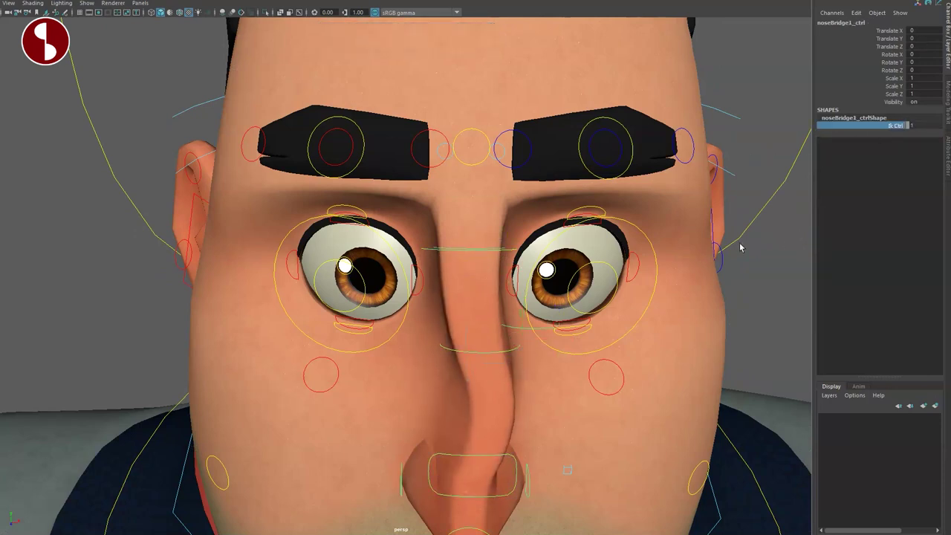
pyautogui.click(434, 254)
pyautogui.moveTo(452, 252); pyautogui.dragTo(512, 244, button='middle')
pyautogui.keyDown('alt'); pyautogui.moveTo(481, 400); pyautogui.dragTo(520, 383); pyautogui.keyUp('alt')
pyautogui.hotkey('ctrl', 'z')
pyautogui.hotkey('ctrl', 'z')
pyautogui.hotkey('ctrl', 'z')
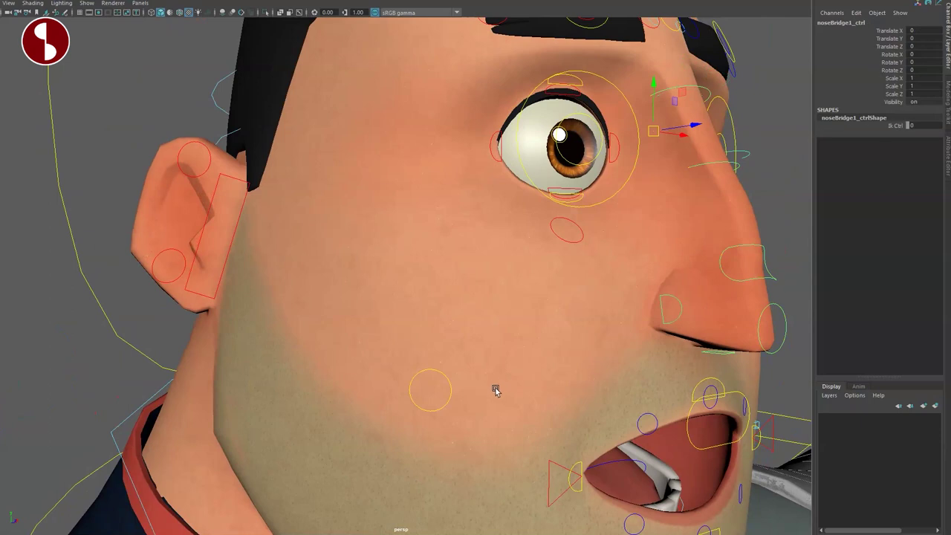
# Try shifting the two nose bridge IK controls in side view to reshape the nose profile, undoing all nose bridge IK changes.
pyautogui.keyDown('alt'); pyautogui.moveTo(536, 342); pyautogui.dragTo(602, 315); pyautogui.keyUp('alt')
pyautogui.keyDown('alt'); pyautogui.moveTo(602, 316); pyautogui.dragTo(373, 356, button='middle'); pyautogui.keyUp('alt')
pyautogui.keyDown('alt'); pyautogui.moveTo(373, 355); pyautogui.dragTo(474, 261); pyautogui.keyUp('alt')
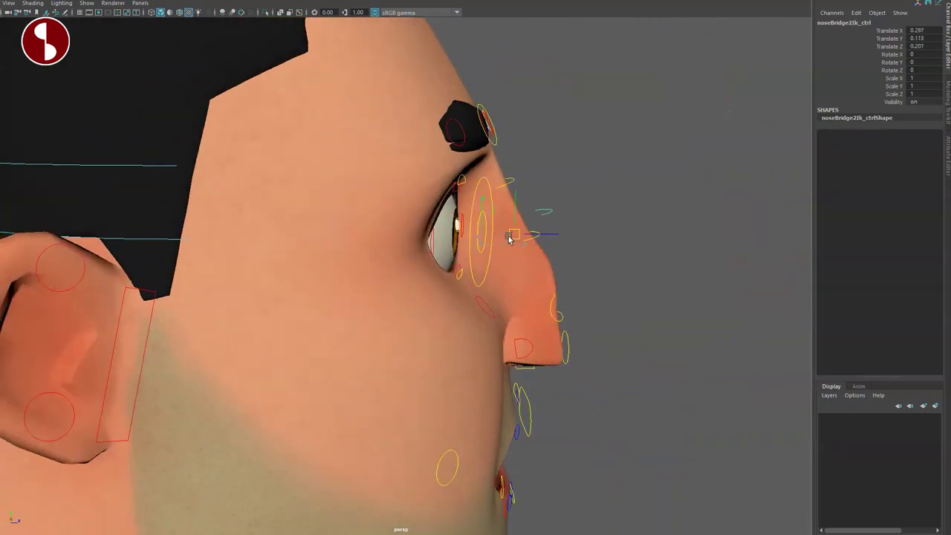
pyautogui.click(507, 178)
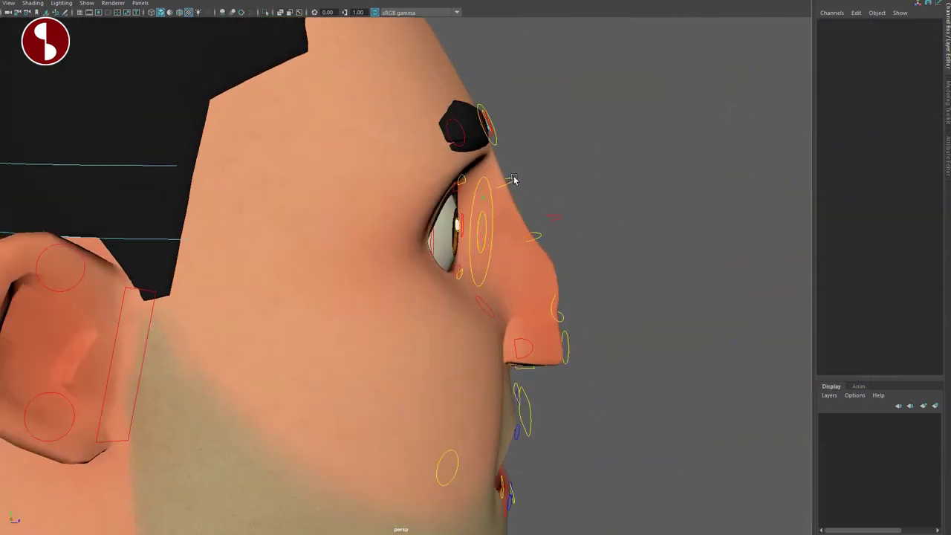
pyautogui.click(513, 180)
pyautogui.moveTo(472, 203); pyautogui.dragTo(537, 191)
pyautogui.press('e')
pyautogui.keyDown('alt'); pyautogui.moveTo(537, 190); pyautogui.dragTo(426, 269, button='right'); pyautogui.keyUp('alt')
pyautogui.keyDown('alt'); pyautogui.moveTo(462, 297); pyautogui.dragTo(316, 318); pyautogui.keyUp('alt')
pyautogui.hotkey('ctrl', 'z')
pyautogui.hotkey('ctrl', 'z')
pyautogui.hotkey('ctrl', 'z')
pyautogui.hotkey('ctrl', 'z')
pyautogui.hotkey('ctrl', 'z')
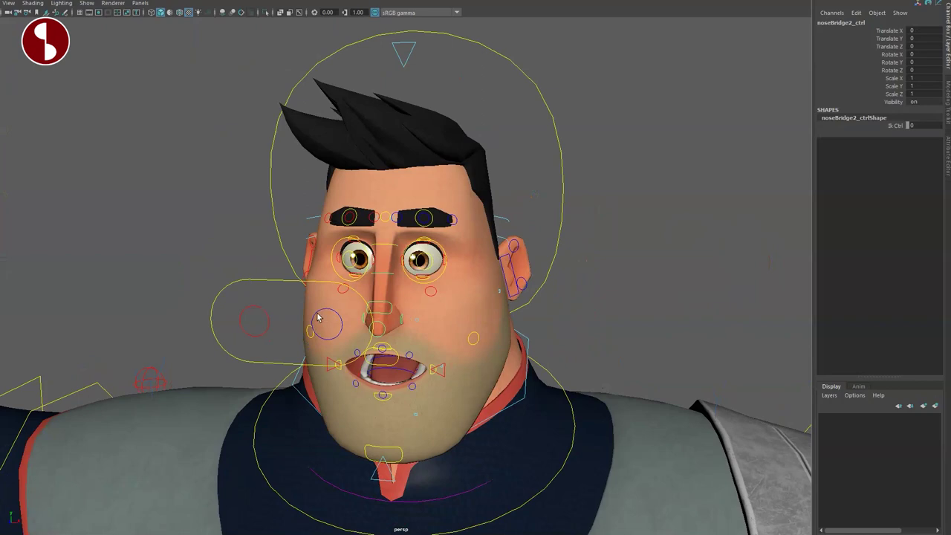
# Try moving the central eyebrow control and changing its Eyebrow IO, undoing both changes.
pyautogui.keyDown('alt'); pyautogui.moveTo(318, 313); pyautogui.dragTo(404, 362, button='right'); pyautogui.keyUp('alt')
pyautogui.keyDown('alt'); pyautogui.moveTo(404, 362); pyautogui.dragTo(447, 385, button='middle'); pyautogui.keyUp('alt')
pyautogui.keyDown('alt'); pyautogui.moveTo(448, 384); pyautogui.dragTo(422, 367); pyautogui.keyUp('alt')
pyautogui.keyDown('alt'); pyautogui.moveTo(421, 367); pyautogui.dragTo(480, 405, button='right'); pyautogui.keyUp('alt')
pyautogui.keyDown('alt'); pyautogui.moveTo(480, 405); pyautogui.dragTo(462, 401, button='middle'); pyautogui.keyUp('alt')
pyautogui.keyDown('alt'); pyautogui.moveTo(453, 393); pyautogui.dragTo(468, 389, button='right'); pyautogui.keyUp('alt')
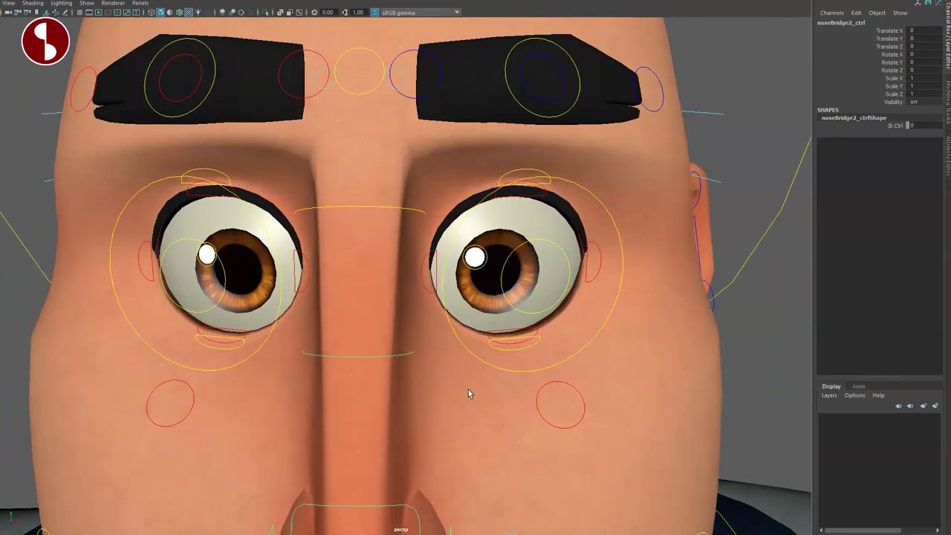
pyautogui.keyDown('alt'); pyautogui.moveTo(467, 389); pyautogui.dragTo(492, 394, button='middle'); pyautogui.keyUp('alt')
pyautogui.keyDown('alt'); pyautogui.moveTo(415, 178); pyautogui.dragTo(487, 369, button='middle'); pyautogui.keyUp('alt')
pyautogui.keyDown('alt'); pyautogui.moveTo(487, 369); pyautogui.dragTo(410, 307, button='right'); pyautogui.keyUp('alt')
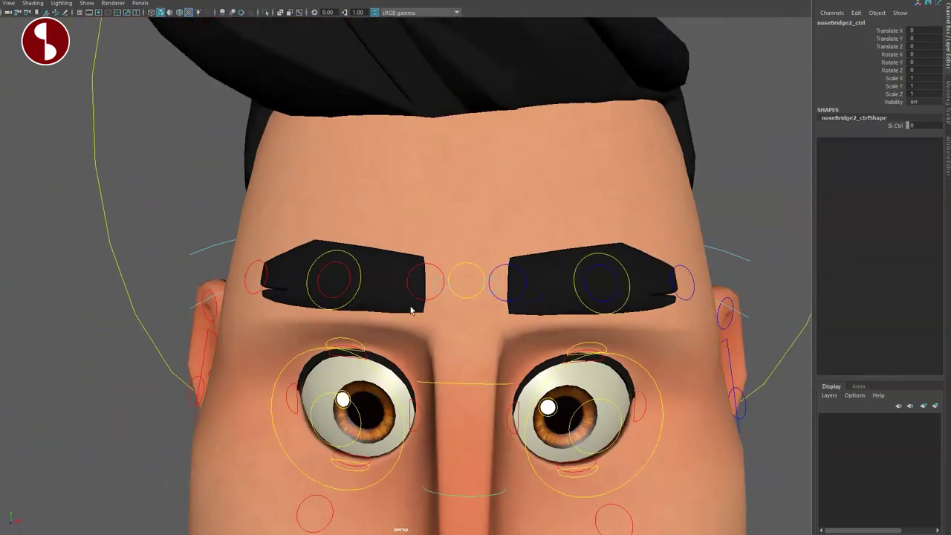
pyautogui.click(463, 296)
pyautogui.moveTo(466, 283); pyautogui.dragTo(571, 233)
pyautogui.hotkey('ctrl', 'z')
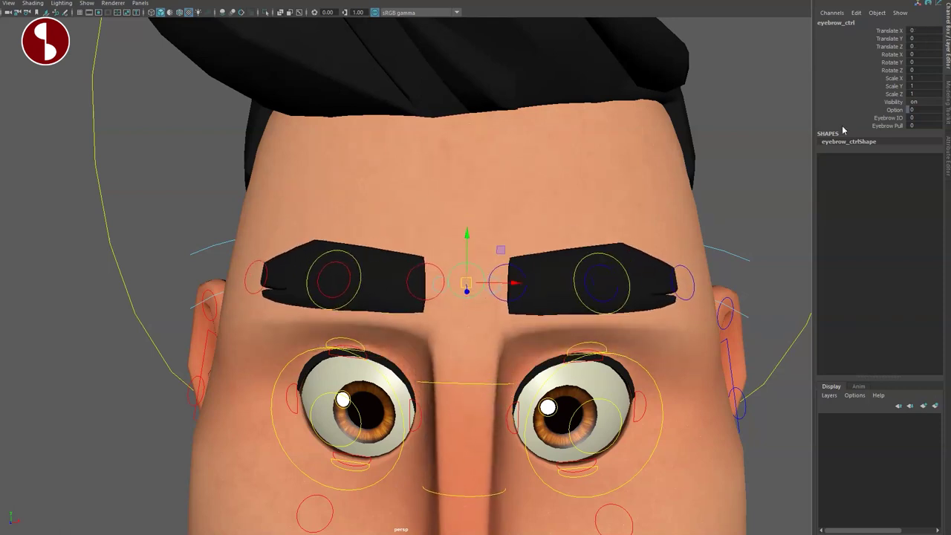
pyautogui.moveTo(689, 145); pyautogui.dragTo(795, 146, button='middle')
pyautogui.hotkey('ctrl', 'z')
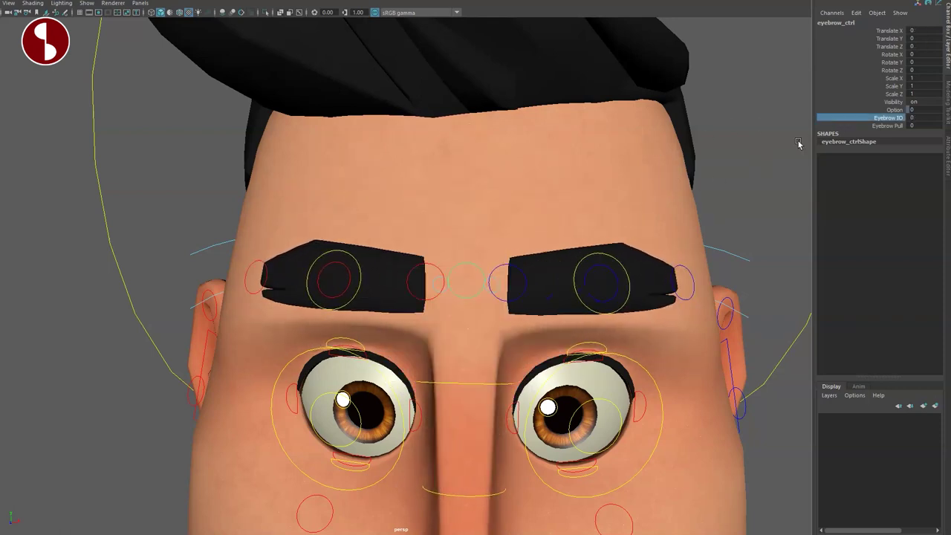
# Try raising the inner, middle and outer controls of the right eyebrow, undoing each move.
pyautogui.click(434, 291)
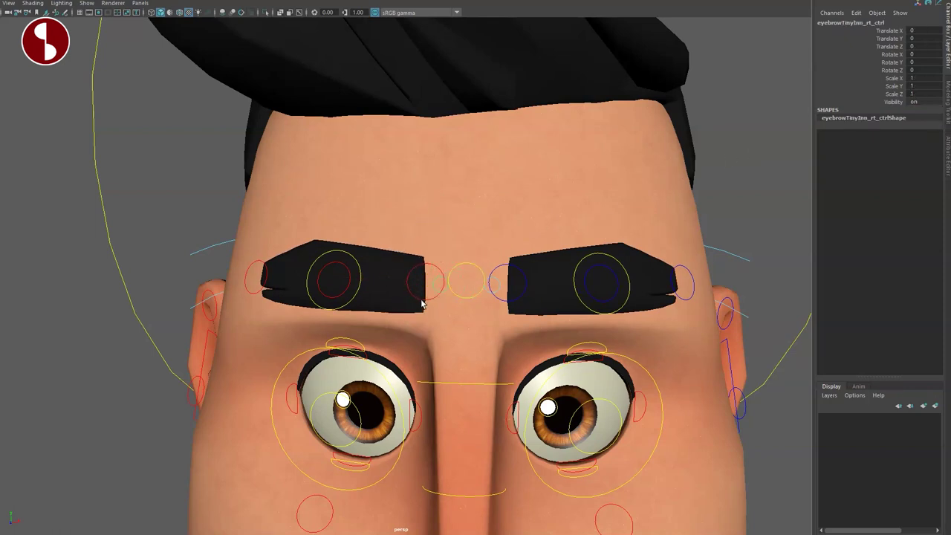
pyautogui.moveTo(421, 284); pyautogui.dragTo(430, 187)
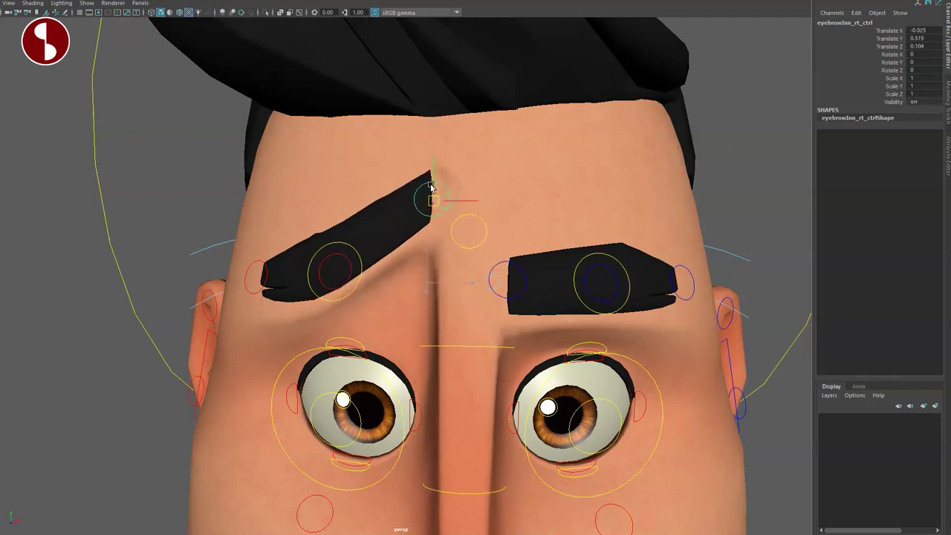
pyautogui.hotkey('ctrl', 'z')
pyautogui.moveTo(339, 280); pyautogui.dragTo(350, 197)
pyautogui.hotkey('ctrl', 'z')
pyautogui.moveTo(263, 273); pyautogui.dragTo(277, 205)
pyautogui.hotkey('ctrl', 'z')
# Try moving, rotating and scaling the main right eyebrow control, undoing the changes.
pyautogui.click(333, 252)
pyautogui.moveTo(339, 279); pyautogui.dragTo(348, 189)
pyautogui.hotkey('ctrl', 'z')
pyautogui.press('e')
pyautogui.moveTo(339, 279); pyautogui.dragTo(512, 254)
pyautogui.hotkey('ctrl', 'z')
pyautogui.press('r')
pyautogui.hotkey('ctrl', 'z')
pyautogui.hotkey('ctrl', 'z')
pyautogui.hotkey('ctrl', 'z')
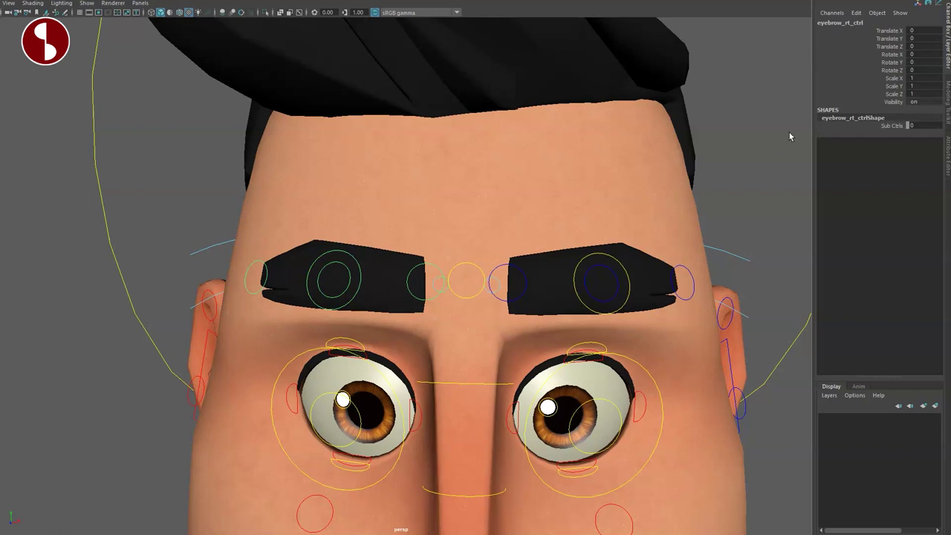
# Set Sub Ctrls to 1 on the right eyebrow control, checking in wireframe and returning to textured shading.
pyautogui.press('4')
pyautogui.moveTo(637, 177); pyautogui.dragTo(642, 176, button='middle')
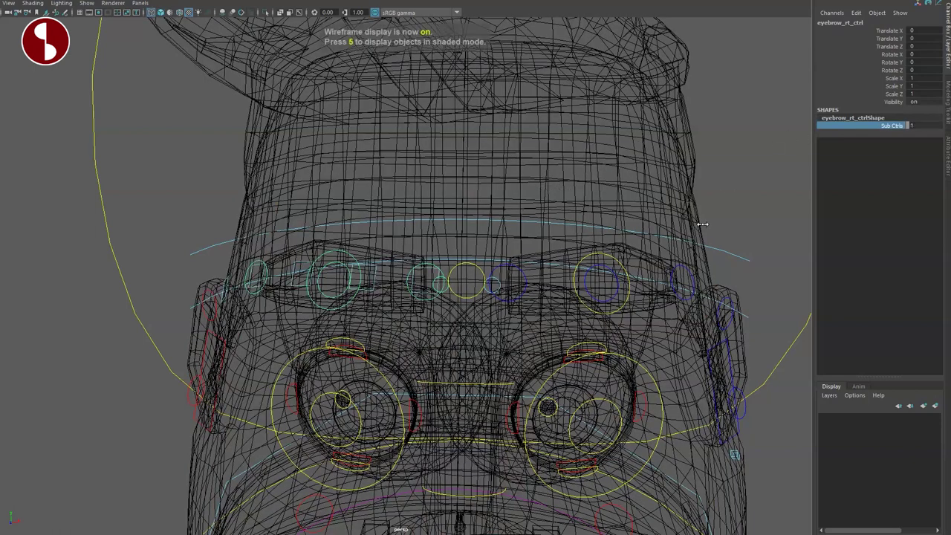
pyautogui.press('5')
pyautogui.press('7')
pyautogui.press('5')
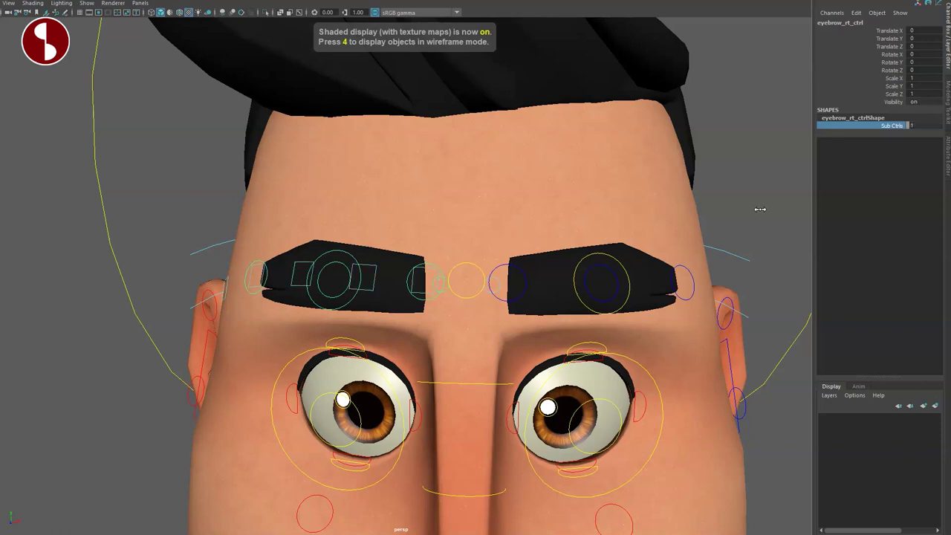
# Try rotating the upper control of the right ear, undoing the change.
pyautogui.keyDown('alt'); pyautogui.moveTo(460, 325); pyautogui.dragTo(452, 331); pyautogui.keyUp('alt')
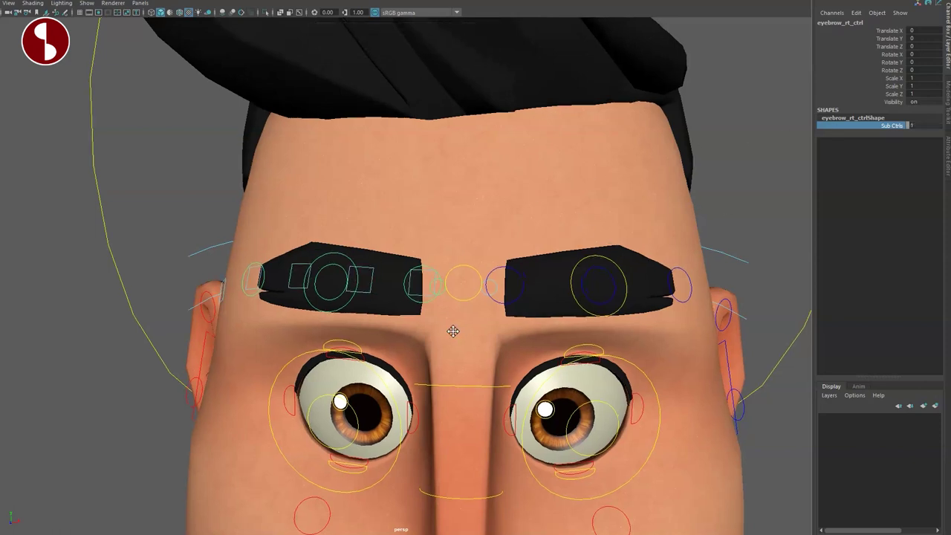
pyautogui.keyDown('alt'); pyautogui.moveTo(452, 331); pyautogui.dragTo(460, 316, button='right'); pyautogui.keyUp('alt')
pyautogui.keyDown('alt'); pyautogui.moveTo(460, 316); pyautogui.dragTo(374, 291); pyautogui.keyUp('alt')
pyautogui.keyDown('alt'); pyautogui.moveTo(217, 324); pyautogui.dragTo(215, 300); pyautogui.keyUp('alt')
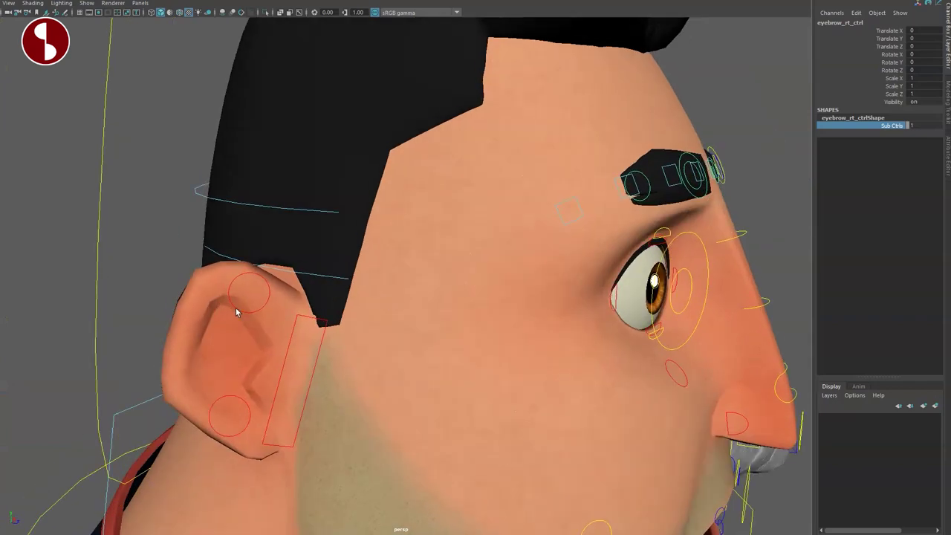
pyautogui.click(247, 295)
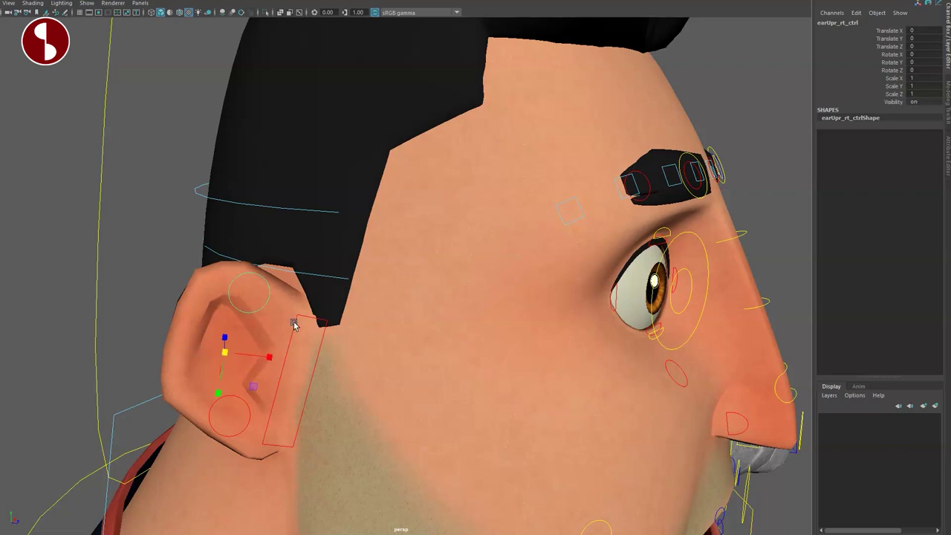
pyautogui.press('e')
pyautogui.moveTo(276, 375); pyautogui.dragTo(148, 350)
pyautogui.hotkey('ctrl', 'z')
# Try moving and scaling the upper and lower head controls, undoing each change.
pyautogui.press('w')
pyautogui.keyDown('alt'); pyautogui.moveTo(329, 348); pyautogui.dragTo(251, 350, button='right'); pyautogui.keyUp('alt')
pyautogui.press('r')
pyautogui.moveTo(345, 312); pyautogui.dragTo(514, 321)
pyautogui.keyDown('alt'); pyautogui.moveTo(514, 320); pyautogui.dragTo(336, 416); pyautogui.keyUp('alt')
pyautogui.hotkey('ctrl', 'z')
pyautogui.hotkey('ctrl', 'z')
pyautogui.hotkey('ctrl', 'z')
pyautogui.keyDown('alt'); pyautogui.moveTo(336, 416); pyautogui.dragTo(384, 414, button='right'); pyautogui.keyUp('alt')
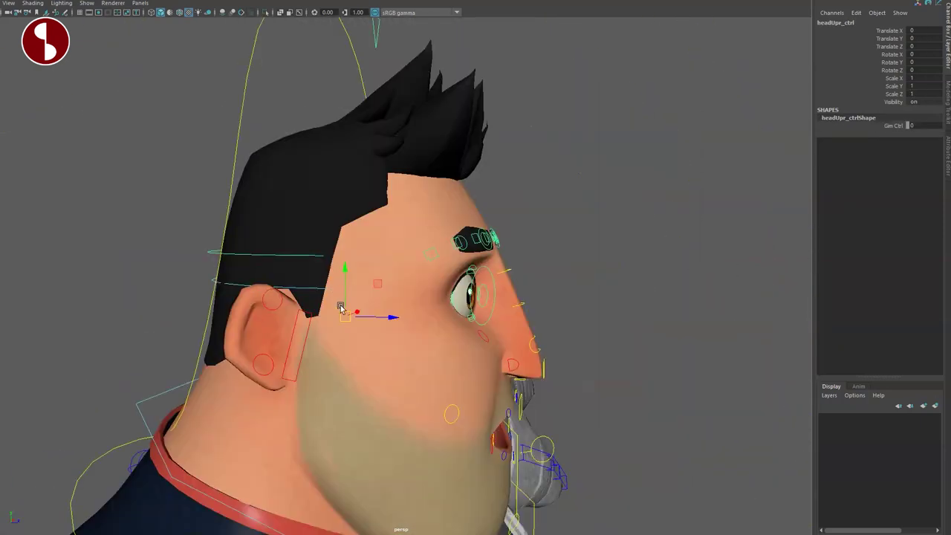
pyautogui.moveTo(345, 315); pyautogui.dragTo(344, 264)
pyautogui.hotkey('ctrl', 'z')
pyautogui.click(256, 305)
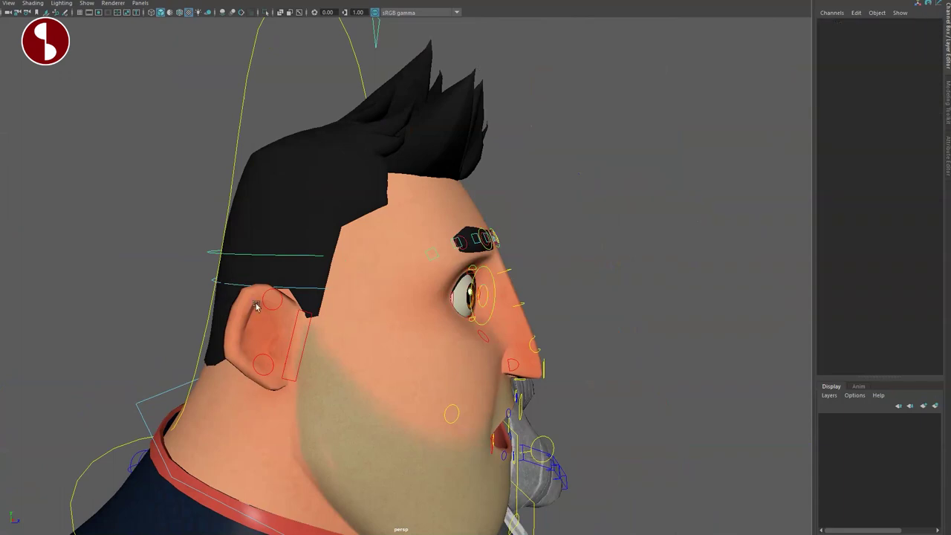
pyautogui.click(236, 286)
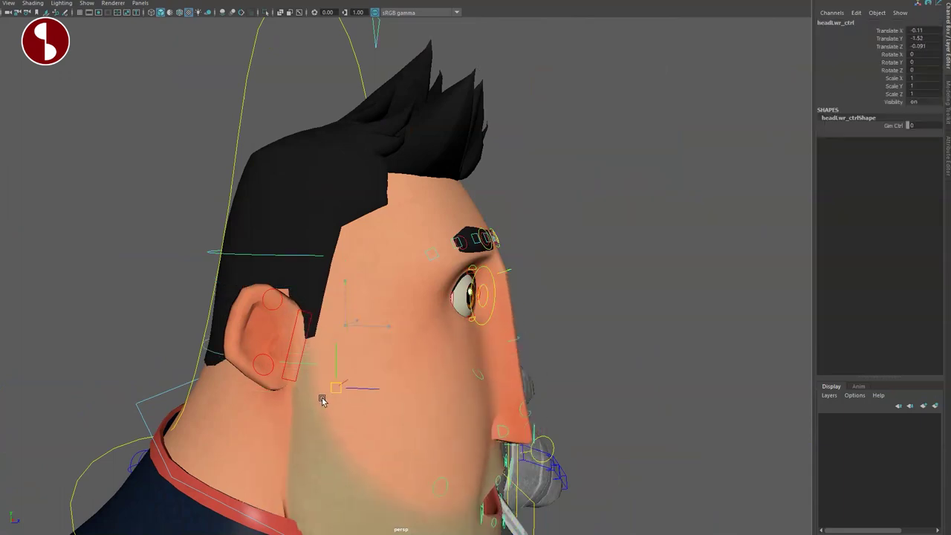
pyautogui.moveTo(345, 325); pyautogui.dragTo(397, 352)
pyautogui.hotkey('ctrl', 'z')
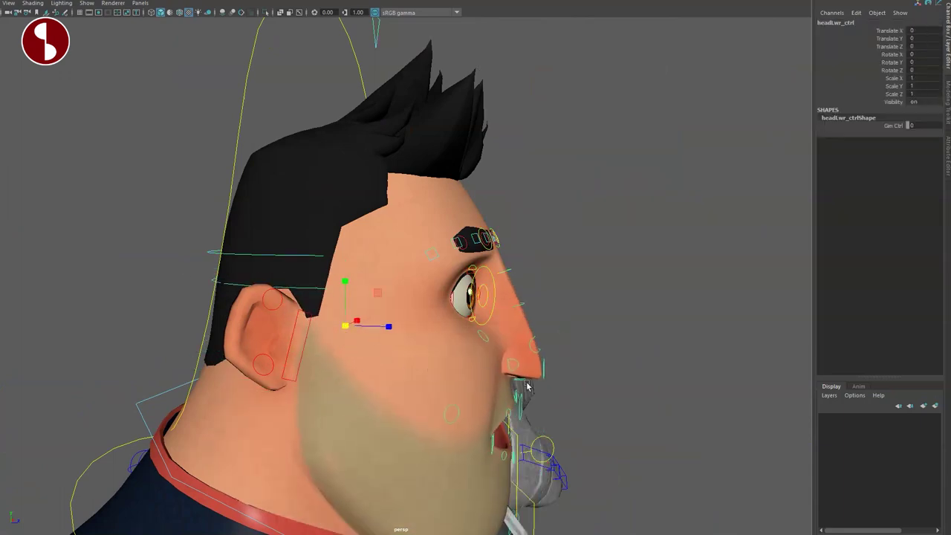
# Try squashing the head with the squash-and-stretch control above the hair and changing its Squash Expand, undoing the changes.
pyautogui.keyDown('alt'); pyautogui.moveTo(526, 384); pyautogui.dragTo(434, 397); pyautogui.keyUp('alt')
pyautogui.scroll(-3, 437, 384)
pyautogui.click(440, 119)
pyautogui.keyDown('alt'); pyautogui.moveTo(401, 232); pyautogui.dragTo(467, 240); pyautogui.keyUp('alt')
pyautogui.press('w')
pyautogui.moveTo(435, 125); pyautogui.dragTo(435, 216)
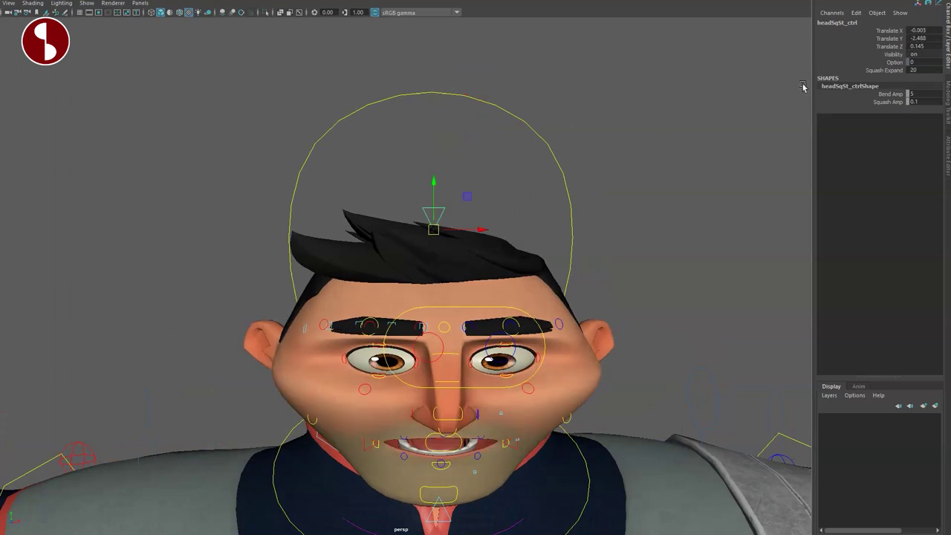
pyautogui.moveTo(607, 141); pyautogui.dragTo(523, 175, button='middle')
pyautogui.hotkey('ctrl', 'z')
pyautogui.hotkey('ctrl', 'z')
pyautogui.hotkey('ctrl', 'z')
pyautogui.hotkey('ctrl', 'z')
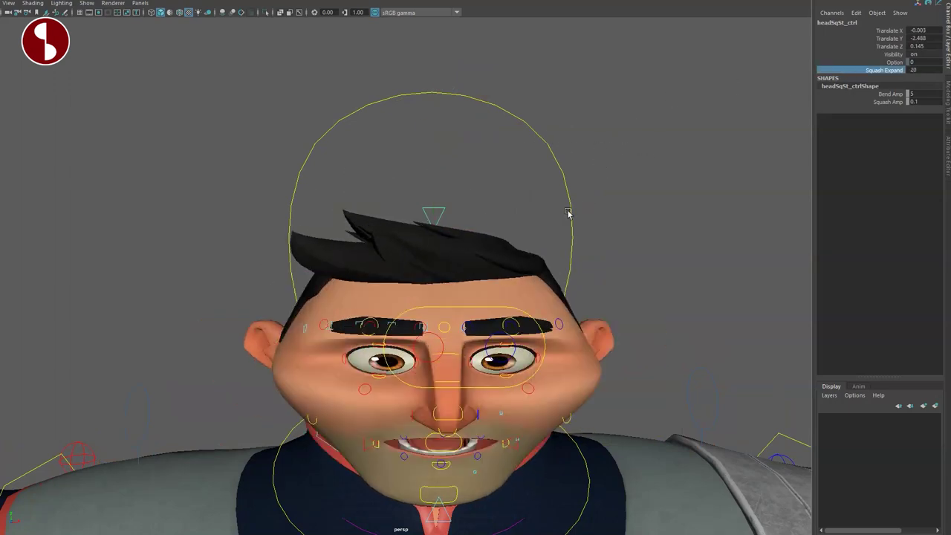
pyautogui.keyDown('alt'); pyautogui.moveTo(365, 333); pyautogui.dragTo(348, 311, button='middle'); pyautogui.keyUp('alt')
# Set Hair Ctrl to 1 on the head control and select the hair controls, checking in wireframe and returning to textured shading.
pyautogui.click(536, 129)
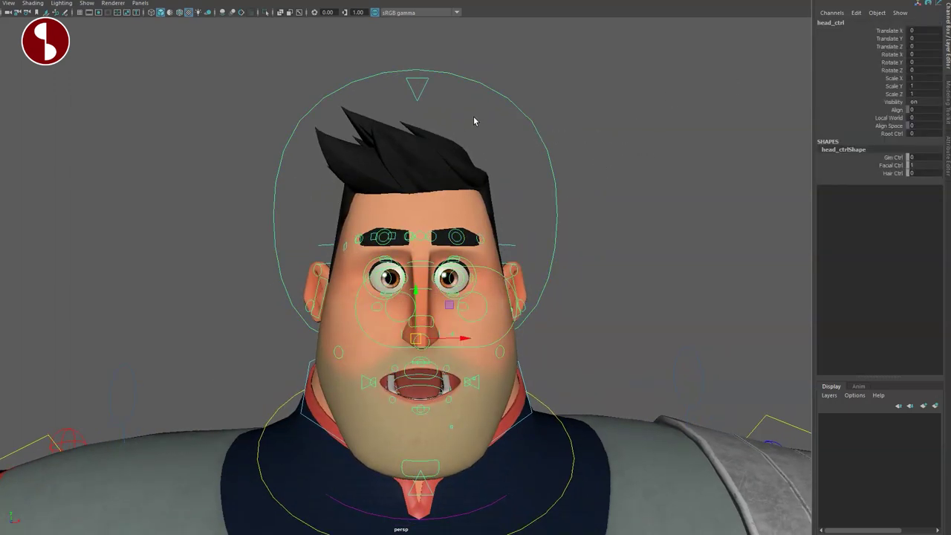
pyautogui.keyDown('alt'); pyautogui.moveTo(392, 244); pyautogui.dragTo(435, 295, button='middle'); pyautogui.keyUp('alt')
pyautogui.scroll(3, 434, 295)
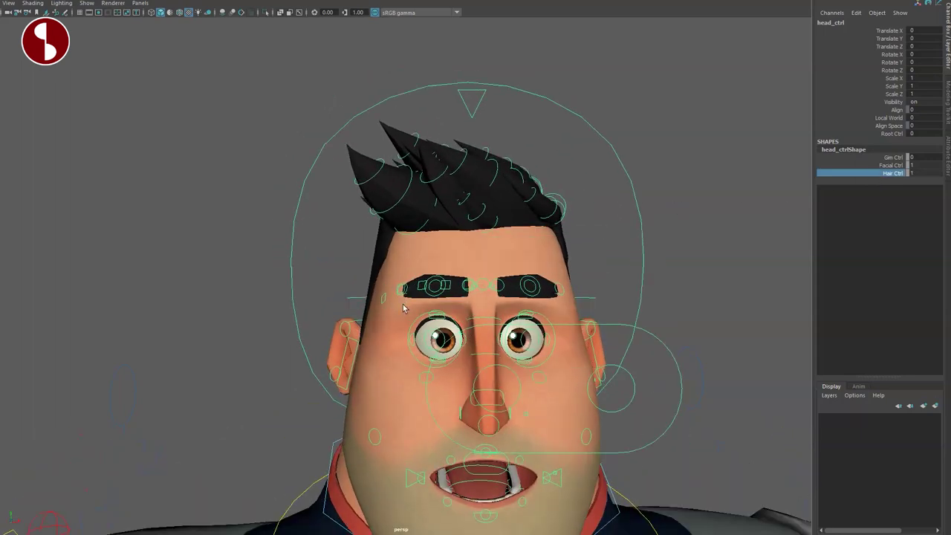
pyautogui.moveTo(556, 142); pyautogui.dragTo(557, 140)
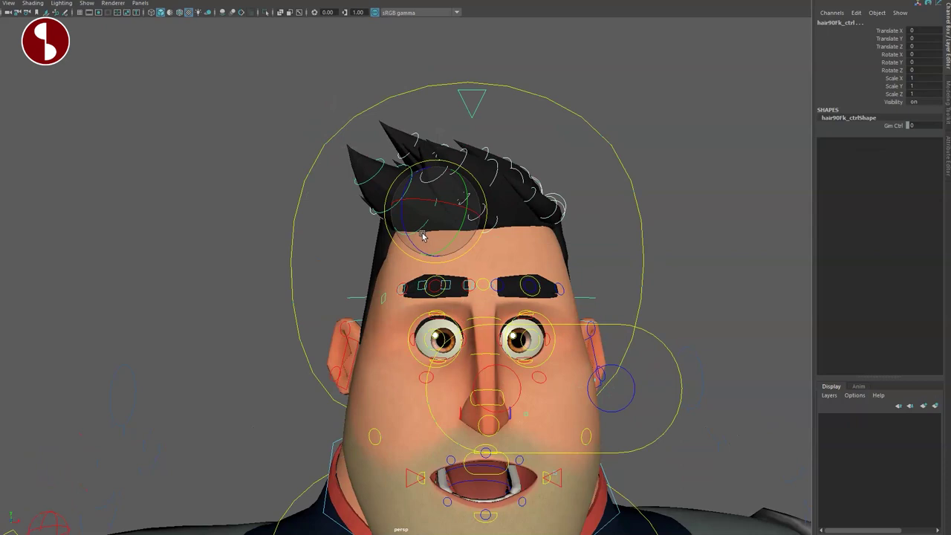
pyautogui.press('4')
pyautogui.press('6')
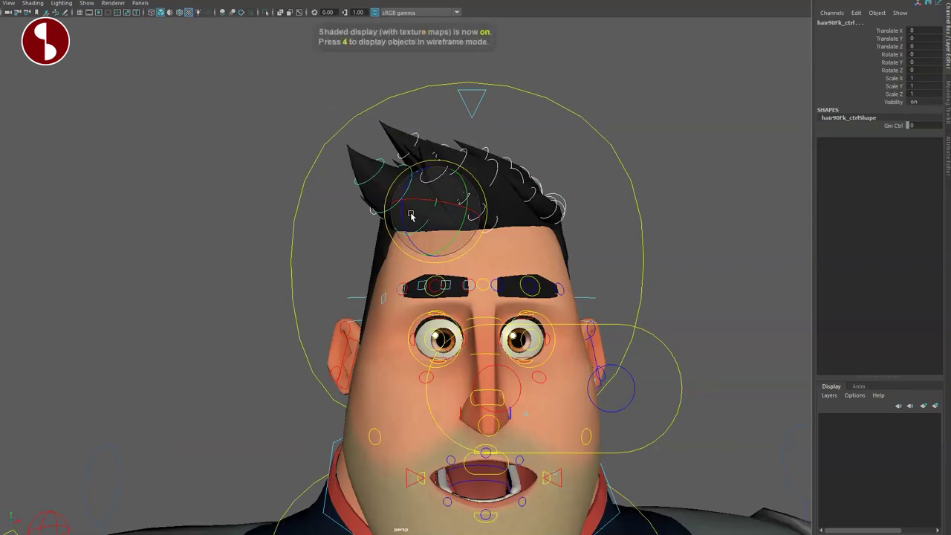
# Try rotating and scaling the selected hair controls, undoing the changes.
pyautogui.moveTo(409, 239); pyautogui.dragTo(409, 225)
pyautogui.keyDown('alt'); pyautogui.moveTo(312, 279); pyautogui.dragTo(554, 281); pyautogui.keyUp('alt')
pyautogui.moveTo(396, 169); pyautogui.dragTo(636, 232)
pyautogui.hotkey('ctrl', 'z')
pyautogui.press('r')
pyautogui.scroll(-8, 649, 356)
pyautogui.keyDown('alt'); pyautogui.moveTo(649, 357); pyautogui.dragTo(454, 371); pyautogui.keyUp('alt')
pyautogui.scroll(-4, 428, 377)
pyautogui.hotkey('ctrl', 'z')
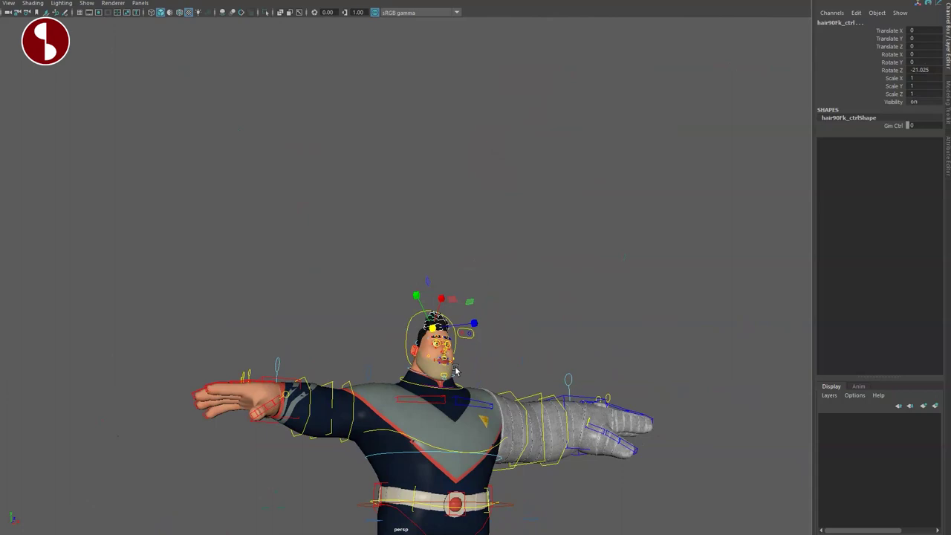
pyautogui.hotkey('ctrl', 'z')
pyautogui.click(458, 346)
pyautogui.keyDown('alt'); pyautogui.moveTo(455, 375); pyautogui.dragTo(582, 520, button='right'); pyautogui.keyUp('alt')
pyautogui.keyDown('alt'); pyautogui.moveTo(581, 520); pyautogui.dragTo(461, 378, button='middle'); pyautogui.keyUp('alt')
pyautogui.keyDown('alt'); pyautogui.moveTo(461, 379); pyautogui.dragTo(549, 445, button='right'); pyautogui.keyUp('alt')
pyautogui.hotkey('ctrl', 'z')
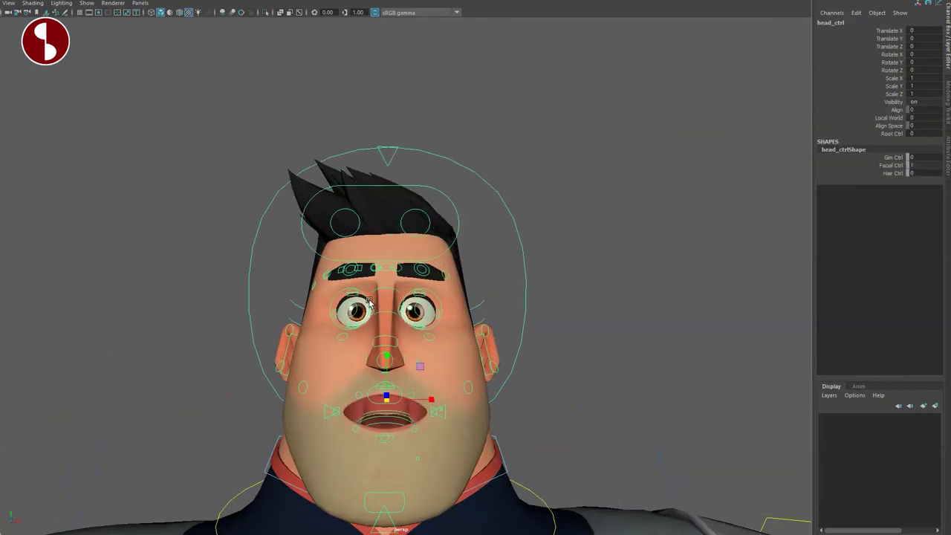
# Set the head's Hair Ctrl to 1 again, select the hair controls with the help of wireframe display, and clear the selection.
pyautogui.press('4')
pyautogui.moveTo(286, 213); pyautogui.dragTo(464, 151)
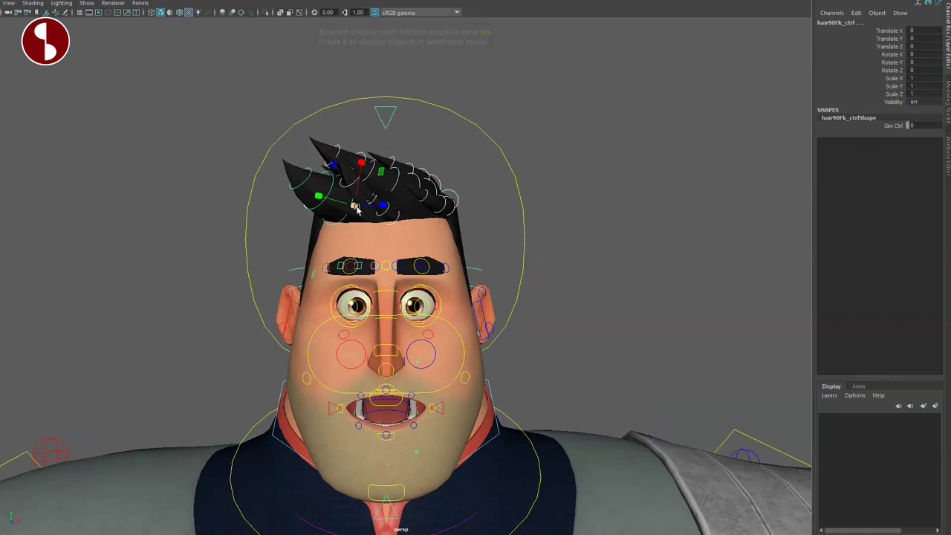
pyautogui.click(231, 235)
pyautogui.moveTo(286, 319)
pyautogui.keyDown('alt'); pyautogui.mouseDown()
pyautogui.moveTo(403, 318)
pyautogui.moveTo(356, 305)
pyautogui.moveTo(384, 315)
pyautogui.moveTo(275, 314)
pyautogui.mouseUp(); pyautogui.keyUp('alt')
pyautogui.keyDown('alt'); pyautogui.moveTo(274, 314); pyautogui.dragTo(370, 296, button='right'); pyautogui.keyUp('alt')
pyautogui.hotkey('ctrl', 'z')
pyautogui.hotkey('ctrl', 'z')
pyautogui.hotkey('ctrl', 'z')
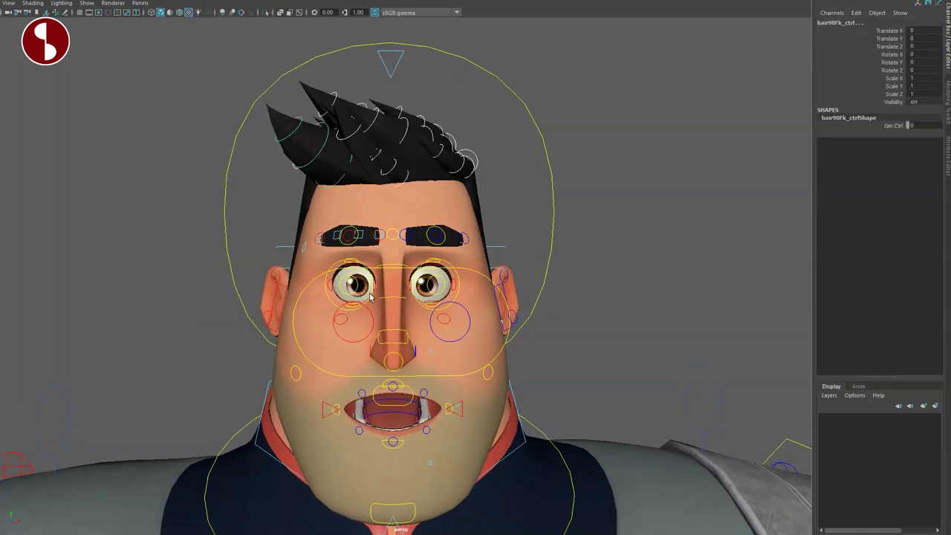
pyautogui.click(127, 193)
# Try moving the main eye look-at control in front of the face, undoing the move.
pyautogui.keyDown('alt'); pyautogui.moveTo(346, 303); pyautogui.dragTo(378, 276, button='middle'); pyautogui.keyUp('alt')
pyautogui.keyDown('alt'); pyautogui.moveTo(377, 275); pyautogui.dragTo(437, 334, button='right'); pyautogui.keyUp('alt')
pyautogui.keyDown('alt'); pyautogui.moveTo(437, 334); pyautogui.dragTo(422, 341); pyautogui.keyUp('alt')
pyautogui.keyDown('alt'); pyautogui.moveTo(422, 341); pyautogui.dragTo(445, 336, button='right'); pyautogui.keyUp('alt')
pyautogui.keyDown('alt'); pyautogui.moveTo(446, 336); pyautogui.dragTo(448, 315); pyautogui.keyUp('alt')
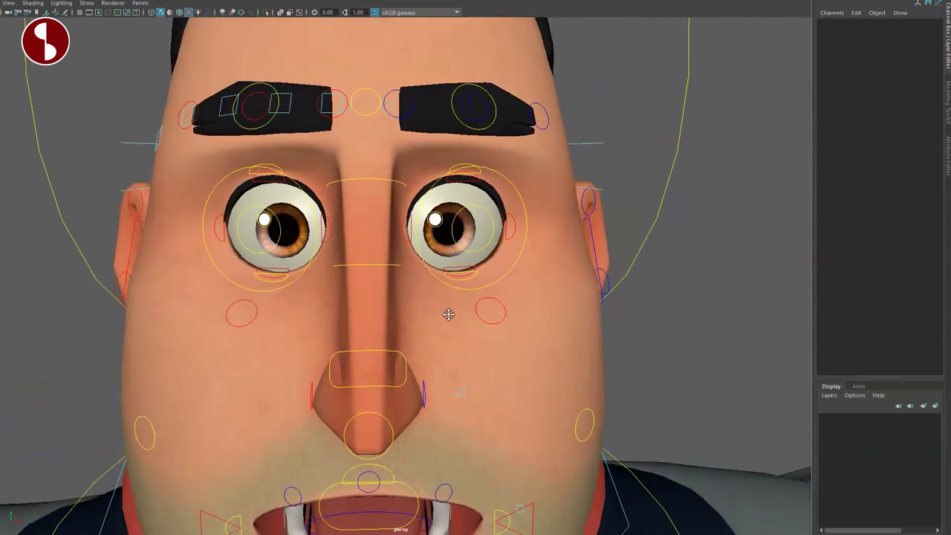
pyautogui.keyDown('alt'); pyautogui.moveTo(448, 315); pyautogui.dragTo(480, 392, button='right'); pyautogui.keyUp('alt')
pyautogui.scroll(-8, 275, 314)
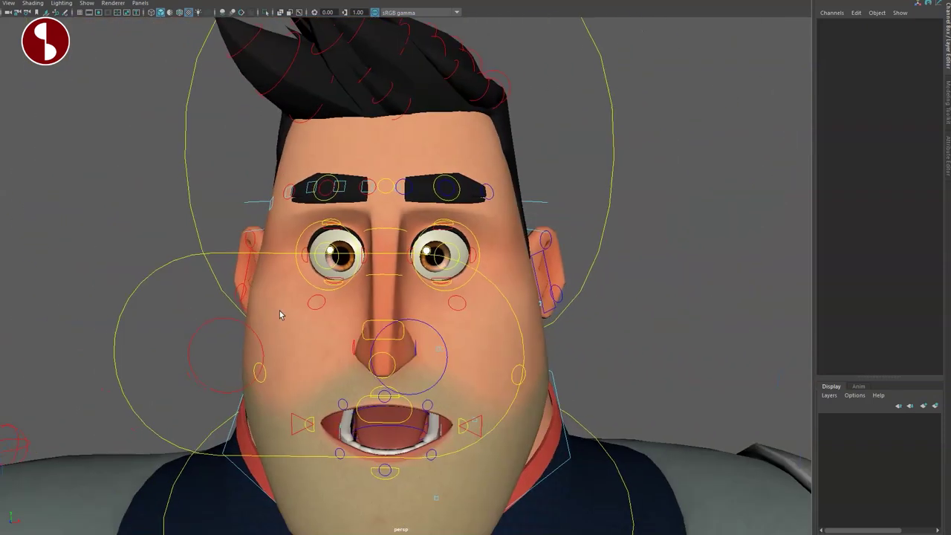
pyautogui.moveTo(166, 298); pyautogui.dragTo(167, 297)
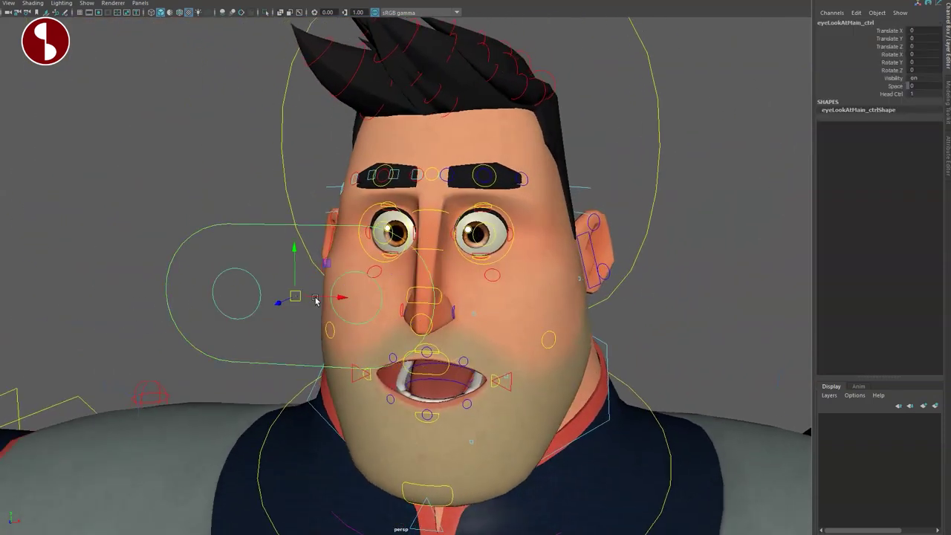
pyautogui.moveTo(295, 296); pyautogui.dragTo(456, 209)
pyautogui.hotkey('ctrl', 'z')
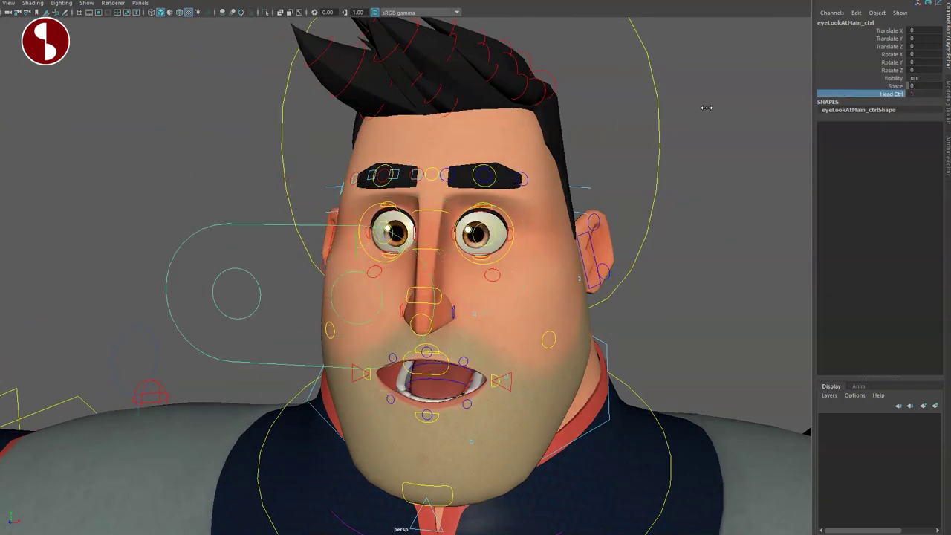
# Try moving the individual look-at control of the right eye, undoing the change.
pyautogui.click(215, 297)
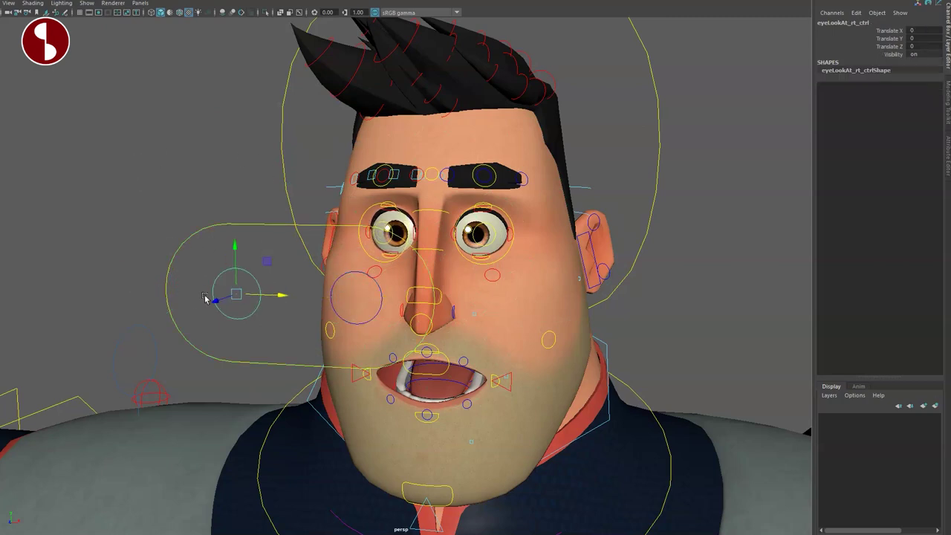
pyautogui.keyDown('alt'); pyautogui.moveTo(329, 305); pyautogui.dragTo(324, 349); pyautogui.keyUp('alt')
pyautogui.keyDown('alt'); pyautogui.moveTo(324, 349); pyautogui.dragTo(445, 423, button='right'); pyautogui.keyUp('alt')
pyautogui.hotkey('ctrl', 'z')
# Try moving and rotating the main left eye control, undoing each change.
pyautogui.keyDown('alt'); pyautogui.moveTo(331, 319); pyautogui.dragTo(506, 422, button='right'); pyautogui.keyUp('alt')
pyautogui.keyDown('alt'); pyautogui.moveTo(507, 423); pyautogui.dragTo(475, 417); pyautogui.keyUp('alt')
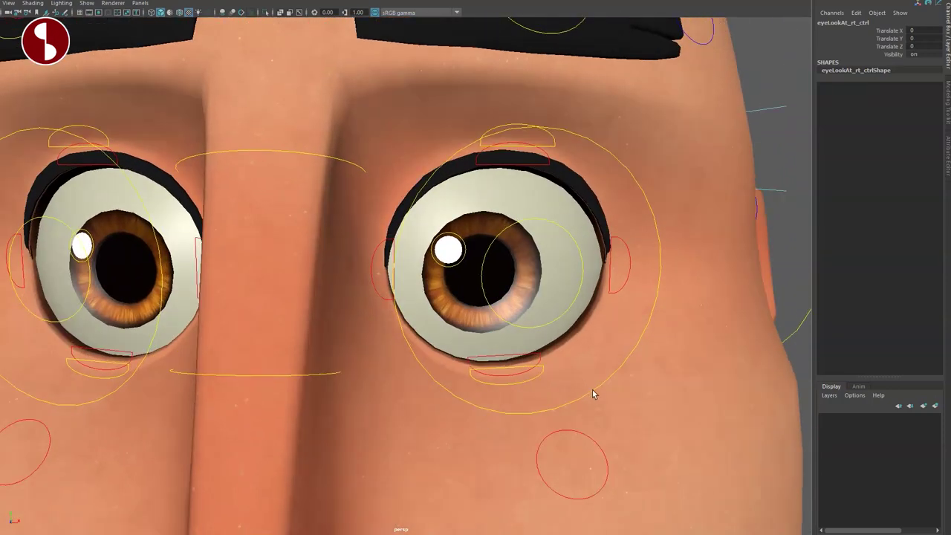
pyautogui.click(593, 394)
pyautogui.moveTo(575, 456)
pyautogui.keyDown('alt'); pyautogui.mouseDown()
pyautogui.moveTo(554, 447)
pyautogui.moveTo(586, 454)
pyautogui.moveTo(577, 445)
pyautogui.mouseUp(); pyautogui.keyUp('alt')
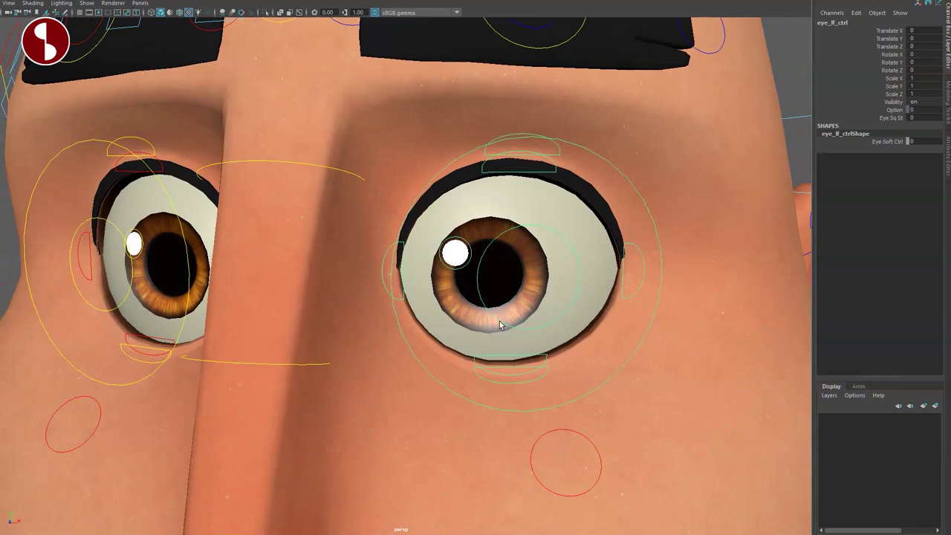
pyautogui.moveTo(474, 254); pyautogui.dragTo(483, 289)
pyautogui.keyDown('alt'); pyautogui.moveTo(483, 289); pyautogui.dragTo(474, 324, button='right'); pyautogui.keyUp('alt')
pyautogui.keyDown('alt'); pyautogui.moveTo(474, 324); pyautogui.dragTo(479, 331); pyautogui.keyUp('alt')
pyautogui.hotkey('ctrl', 'z')
pyautogui.moveTo(475, 268)
pyautogui.mouseDown()
pyautogui.moveTo(487, 270)
pyautogui.moveTo(466, 272)
pyautogui.moveTo(490, 273)
pyautogui.moveTo(470, 264)
pyautogui.moveTo(468, 224)
pyautogui.moveTo(475, 254)
pyautogui.mouseUp()
pyautogui.hotkey('ctrl', 'z')
pyautogui.hotkey('ctrl', 'z')
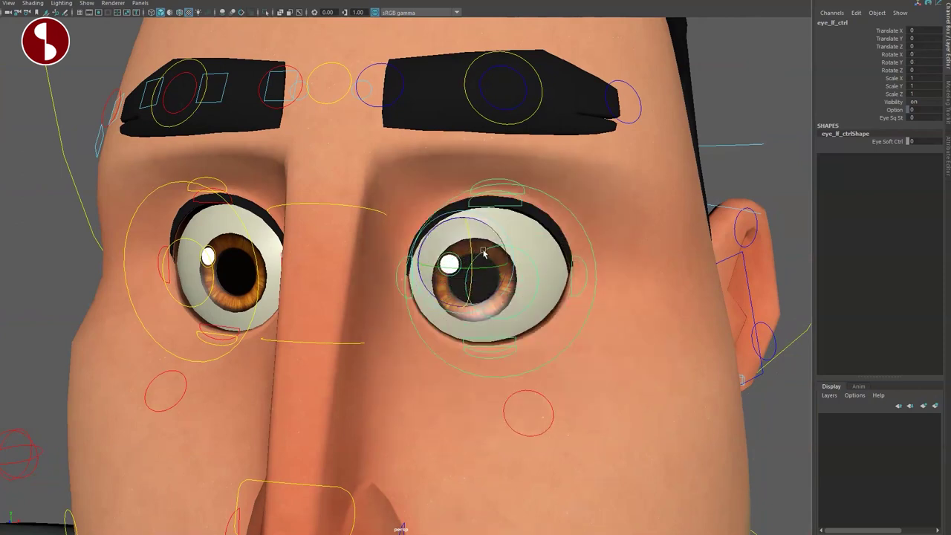
# Try the left eye control's attributes, including Eye Soft Ctrl at 1, undoing the changes.
pyautogui.moveTo(652, 204)
pyautogui.mouseDown(button='middle')
pyautogui.moveTo(678, 202)
pyautogui.moveTo(576, 196)
pyautogui.moveTo(640, 201)
pyautogui.mouseUp(button='middle')
pyautogui.hotkey('ctrl', 'z')
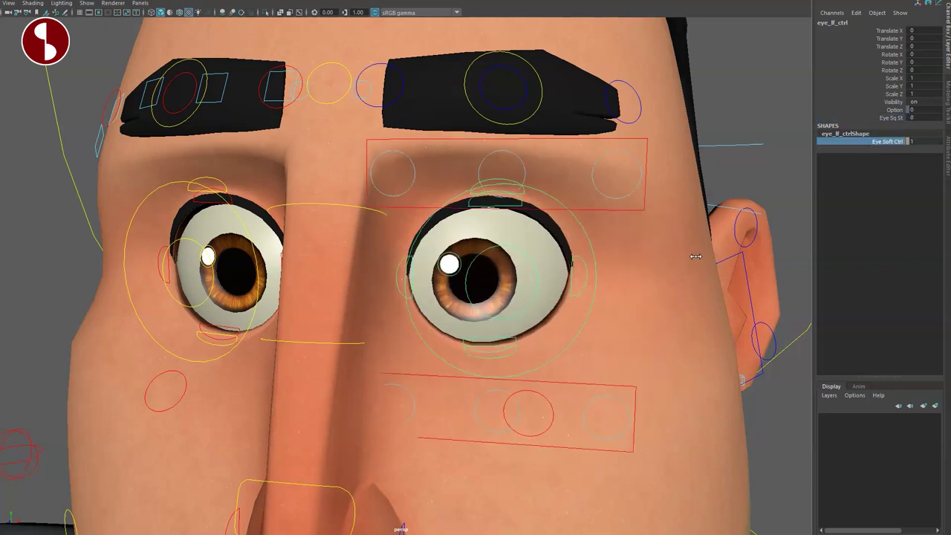
pyautogui.hotkey('ctrl', 'z')
pyautogui.hotkey('ctrl', 'z')
# Select the left eyeball control and rotate it slightly upward, to a Rotate X of about -3.1.
pyautogui.keyDown('alt'); pyautogui.moveTo(508, 297); pyautogui.dragTo(526, 342); pyautogui.keyUp('alt')
pyautogui.scroll(2, 526, 341)
pyautogui.click(483, 296)
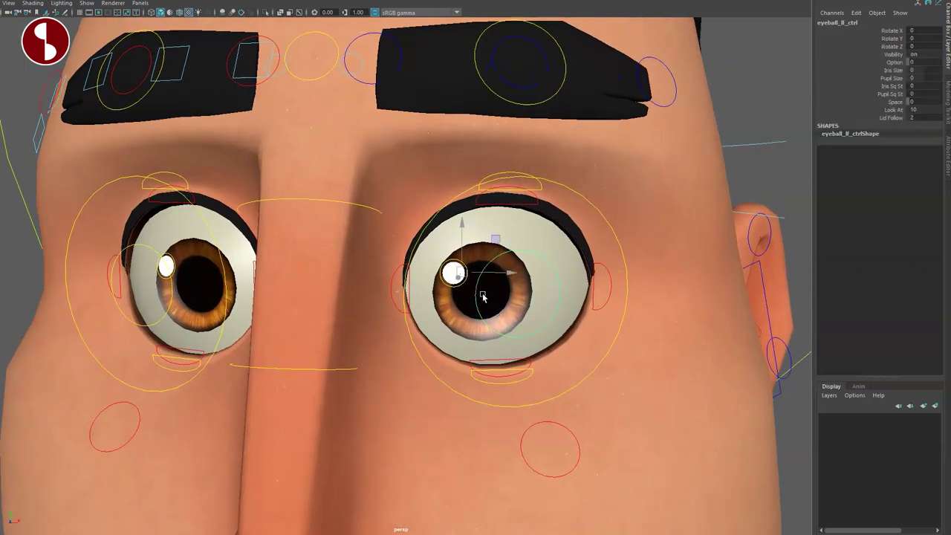
pyautogui.moveTo(471, 263)
pyautogui.mouseDown()
pyautogui.moveTo(485, 268)
pyautogui.moveTo(486, 260)
pyautogui.mouseUp()
# Try setting the left eyeball's Lid Follow to 0 and rotating the eyeball, undoing both changes.
pyautogui.click(875, 118)
pyautogui.moveTo(731, 174); pyautogui.dragTo(689, 175, button='middle')
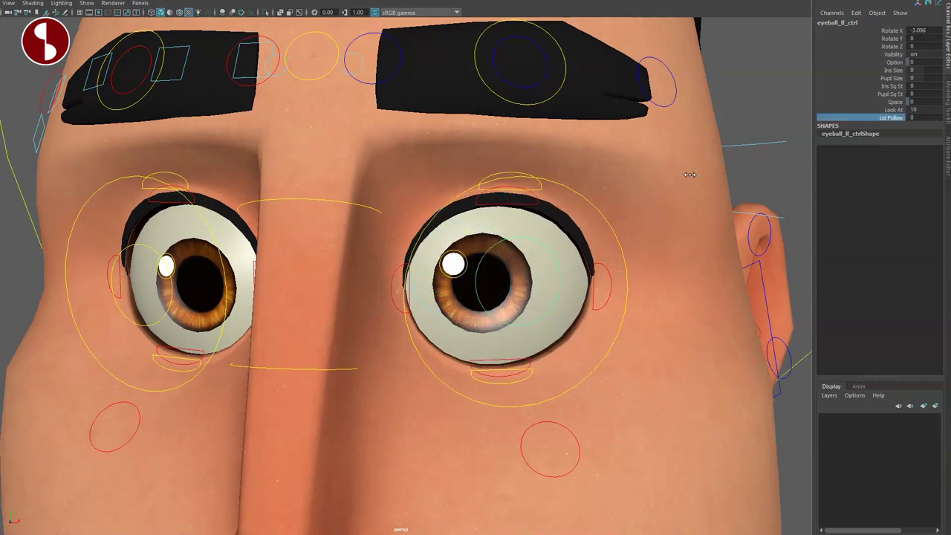
pyautogui.press('e')
pyautogui.moveTo(469, 241); pyautogui.dragTo(498, 267)
pyautogui.hotkey('ctrl', 'z')
pyautogui.hotkey('ctrl', 'z')
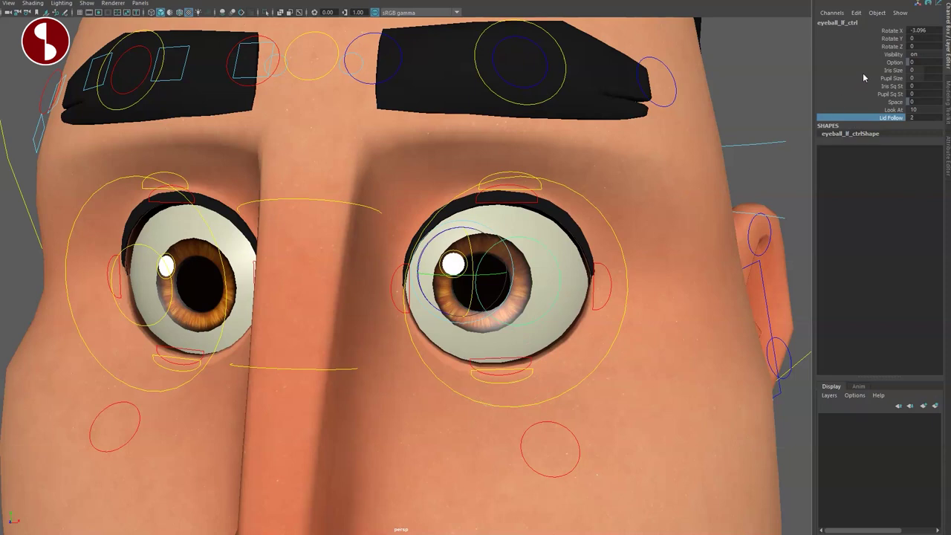
# Try changing the left eyeball's iris and pupil size and squash attributes, including a Pupil Sq St of 3, undoing the changes.
pyautogui.moveTo(731, 142); pyautogui.dragTo(778, 145, button='middle')
pyautogui.hotkey('ctrl', 'z')
pyautogui.moveTo(752, 109); pyautogui.dragTo(774, 110, button='middle')
pyautogui.hotkey('ctrl', 'z')
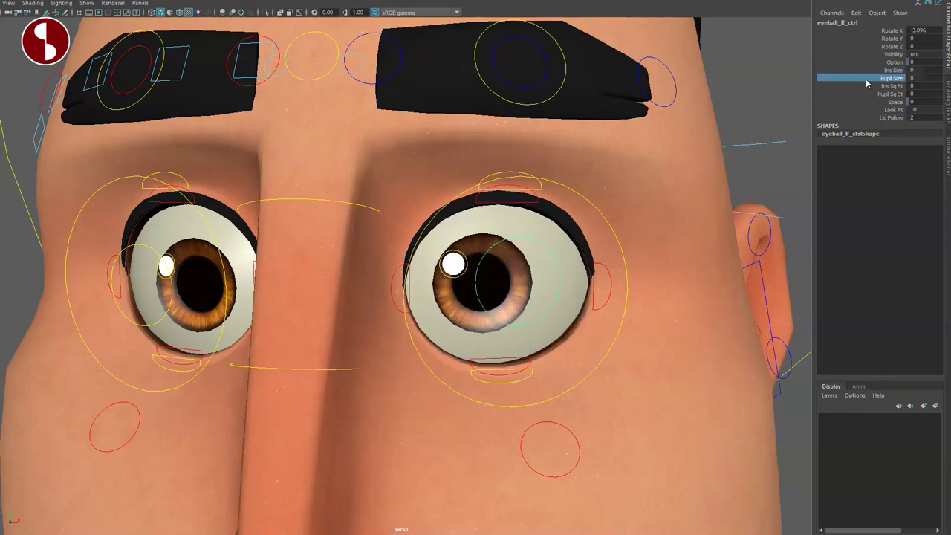
pyautogui.moveTo(714, 153)
pyautogui.mouseDown(button='middle')
pyautogui.moveTo(736, 154)
pyautogui.moveTo(688, 153)
pyautogui.moveTo(711, 153)
pyautogui.mouseUp(button='middle')
pyautogui.hotkey('ctrl', 'z')
pyautogui.click(848, 95)
pyautogui.moveTo(757, 131)
pyautogui.mouseDown(button='middle')
pyautogui.moveTo(731, 133)
pyautogui.moveTo(774, 134)
pyautogui.mouseUp(button='middle')
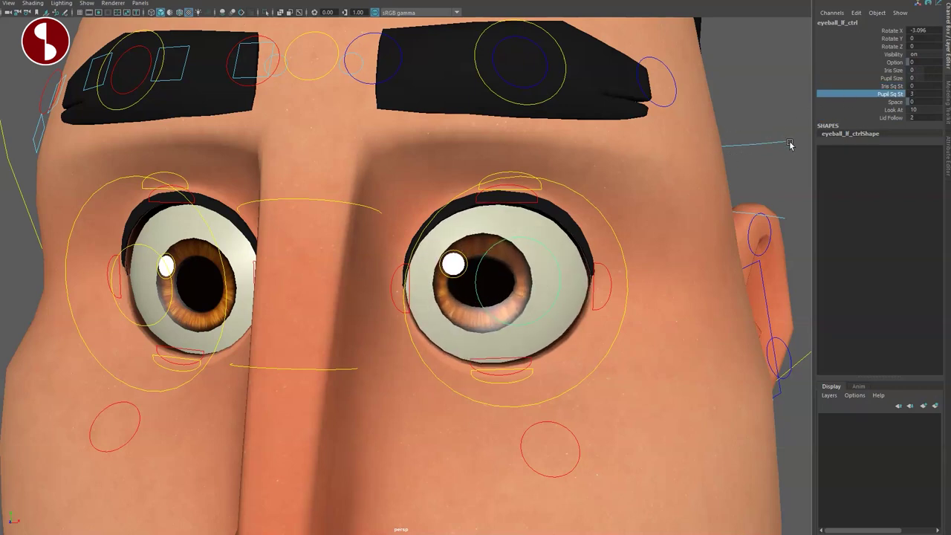
# Try rotating the left eye's specular highlight control around the iris, undoing the rotation.
pyautogui.keyDown('alt'); pyautogui.moveTo(450, 289); pyautogui.dragTo(448, 299, button='middle'); pyautogui.keyUp('alt')
pyautogui.keyDown('alt'); pyautogui.moveTo(455, 306); pyautogui.dragTo(698, 444, button='right'); pyautogui.keyUp('alt')
pyautogui.click(501, 311)
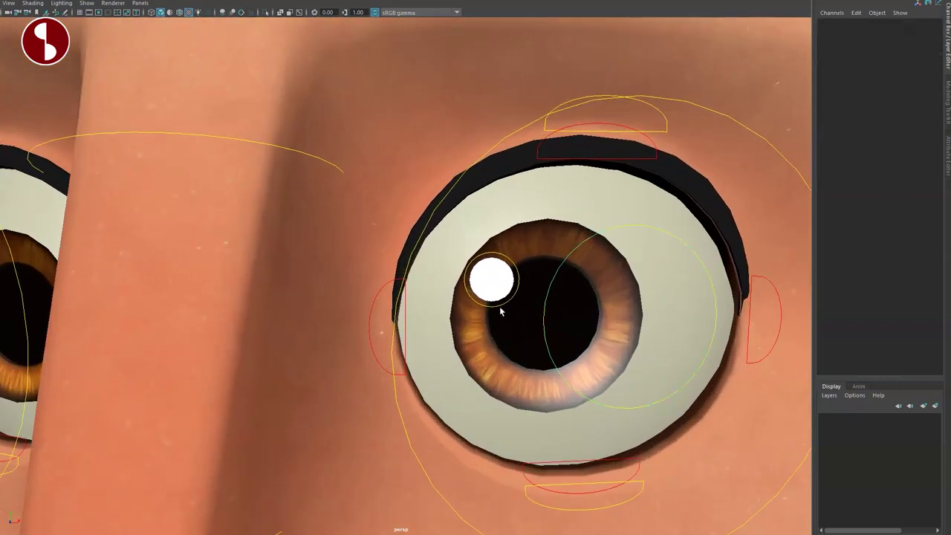
pyautogui.click(486, 286)
pyautogui.press('e')
pyautogui.moveTo(499, 264); pyautogui.dragTo(489, 292)
pyautogui.hotkey('ctrl', 'z')
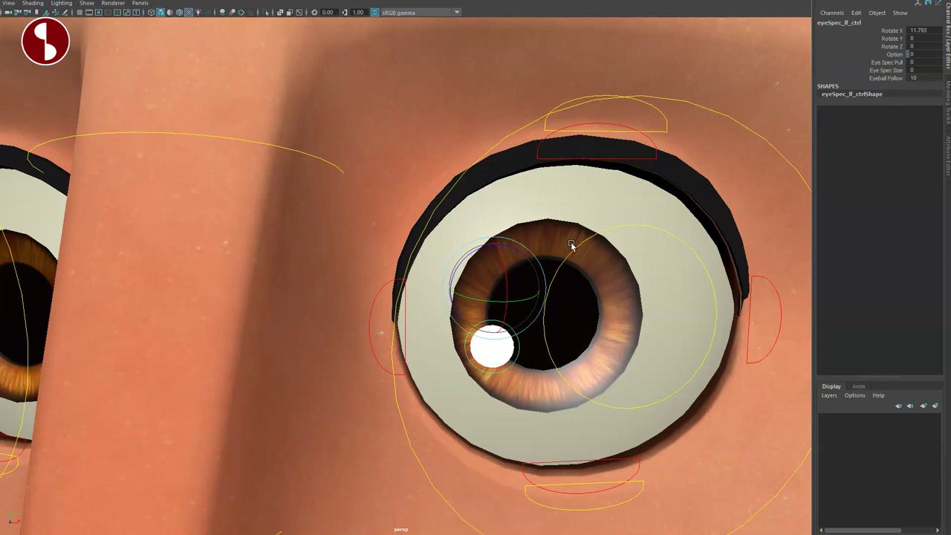
pyautogui.hotkey('ctrl', 'z')
# Try changing Eye Spec Pull and Eye Spec Size on the left eye's highlight control, undoing the changes.
pyautogui.keyDown('alt'); pyautogui.moveTo(640, 278); pyautogui.dragTo(611, 292); pyautogui.keyUp('alt')
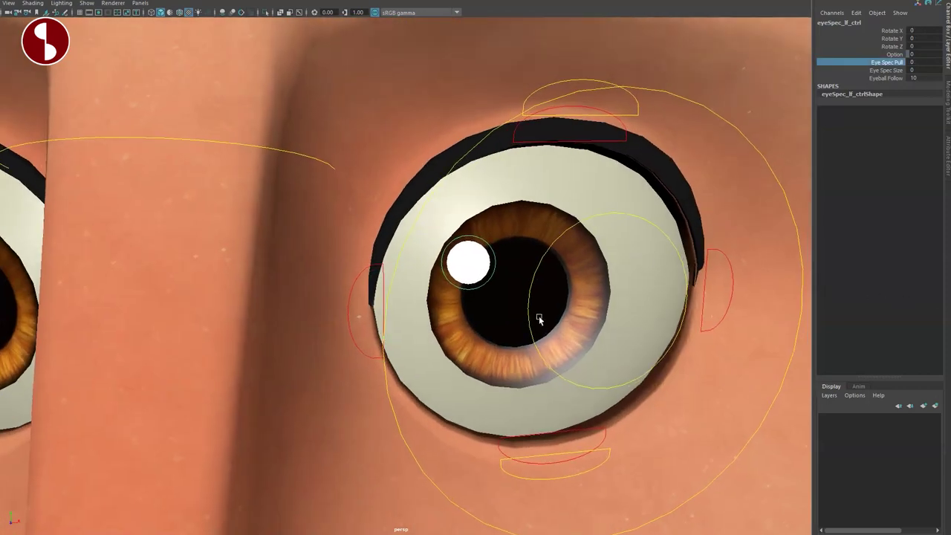
pyautogui.scroll(3, 553, 296)
pyautogui.click(847, 71)
pyautogui.moveTo(576, 223); pyautogui.dragTo(691, 223, button='middle')
pyautogui.hotkey('ctrl', 'z')
pyautogui.scroll(-1, 621, 328)
pyautogui.keyDown('alt'); pyautogui.moveTo(562, 309); pyautogui.dragTo(554, 308); pyautogui.keyUp('alt')
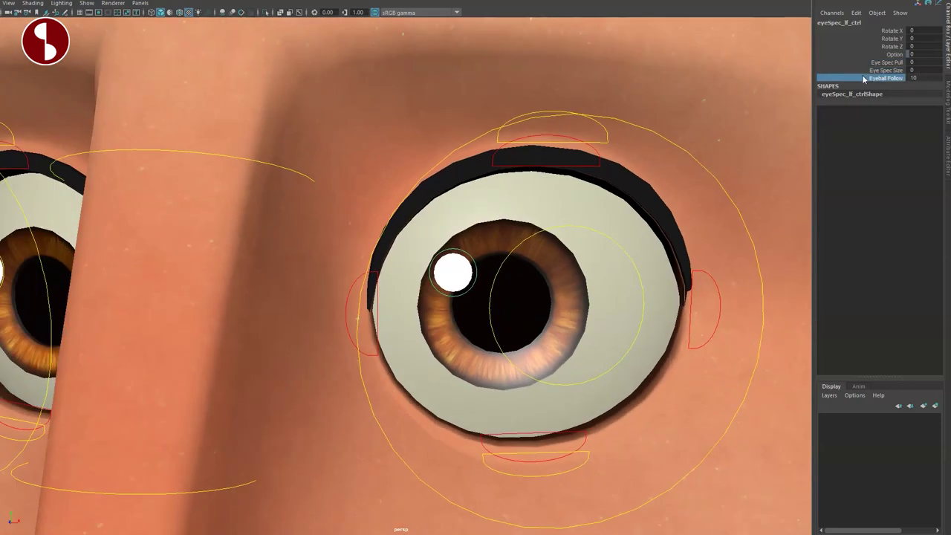
# Try rotating the left eyeball to test the specular highlight's Eyeball Follow, undoing the rotation.
pyautogui.click(527, 253)
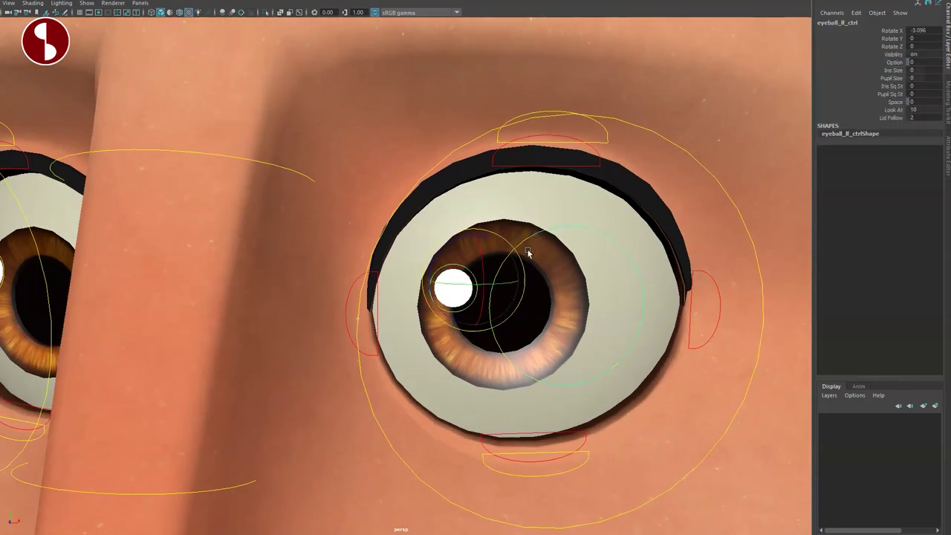
pyautogui.moveTo(482, 263); pyautogui.dragTo(442, 275)
pyautogui.hotkey('ctrl', 'z')
pyautogui.hotkey('ctrl', 'z')
pyautogui.hotkey('ctrl', 'z')
pyautogui.hotkey('ctrl', 'z')
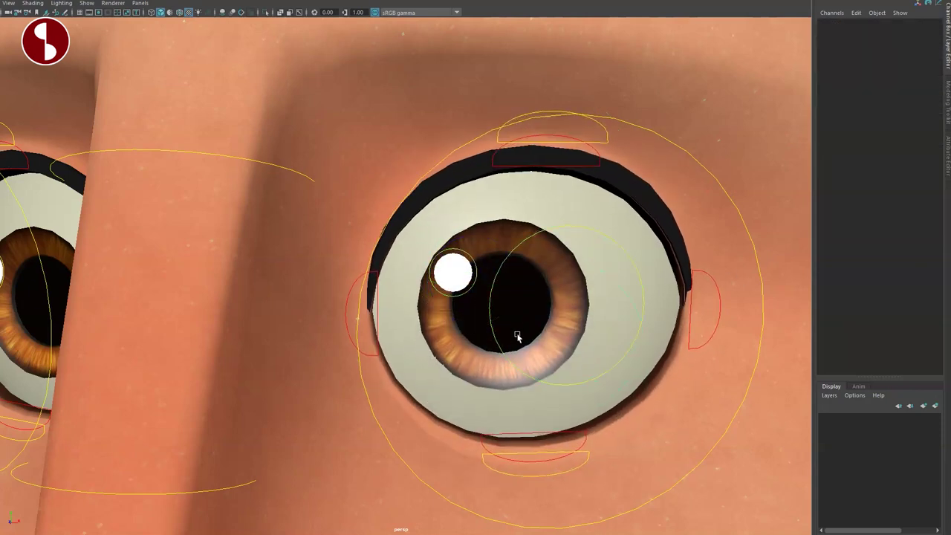
# Raise the left lower eyelid control to a Translate Y of about 0.254.
pyautogui.click(496, 339)
pyautogui.keyDown('alt'); pyautogui.moveTo(476, 343); pyautogui.dragTo(498, 348, button='middle'); pyautogui.keyUp('alt')
pyautogui.keyDown('alt'); pyautogui.moveTo(498, 348); pyautogui.dragTo(450, 312, button='right'); pyautogui.keyUp('alt')
pyautogui.press('q')
pyautogui.keyDown('alt'); pyautogui.moveTo(516, 379); pyautogui.dragTo(493, 372); pyautogui.keyUp('alt')
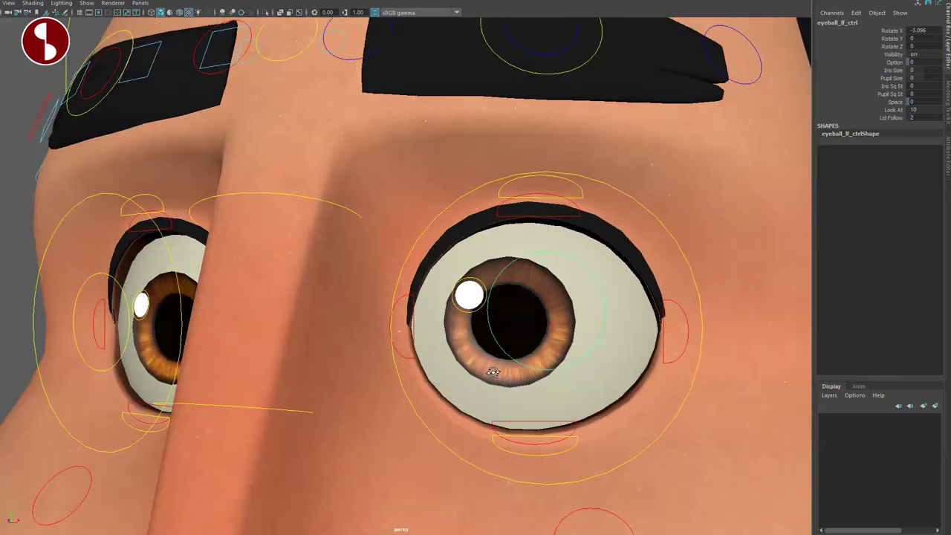
pyautogui.click(462, 311)
pyautogui.keyDown('alt'); pyautogui.moveTo(464, 314); pyautogui.dragTo(479, 326); pyautogui.keyUp('alt')
pyautogui.keyDown('alt'); pyautogui.moveTo(479, 327); pyautogui.dragTo(506, 369, button='right'); pyautogui.keyUp('alt')
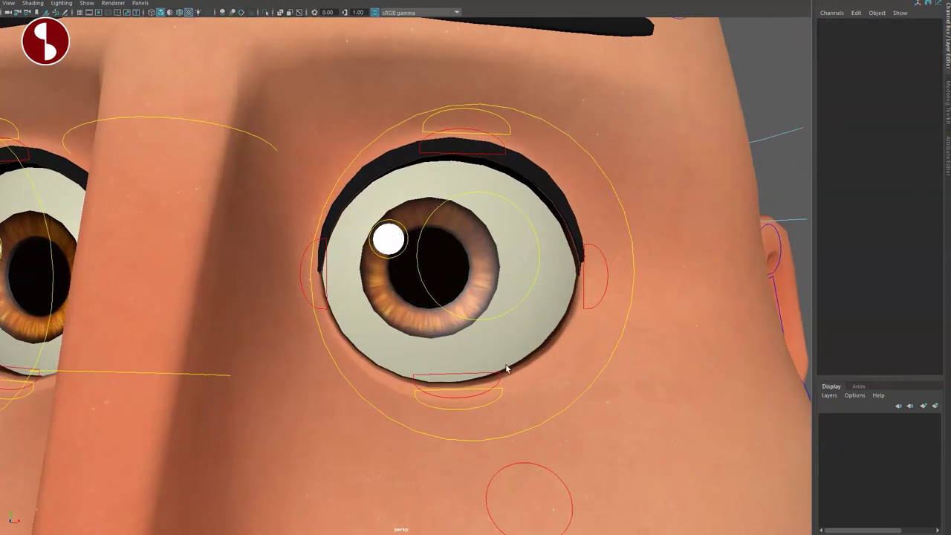
pyautogui.click(460, 380)
pyautogui.moveTo(447, 343); pyautogui.dragTo(461, 267)
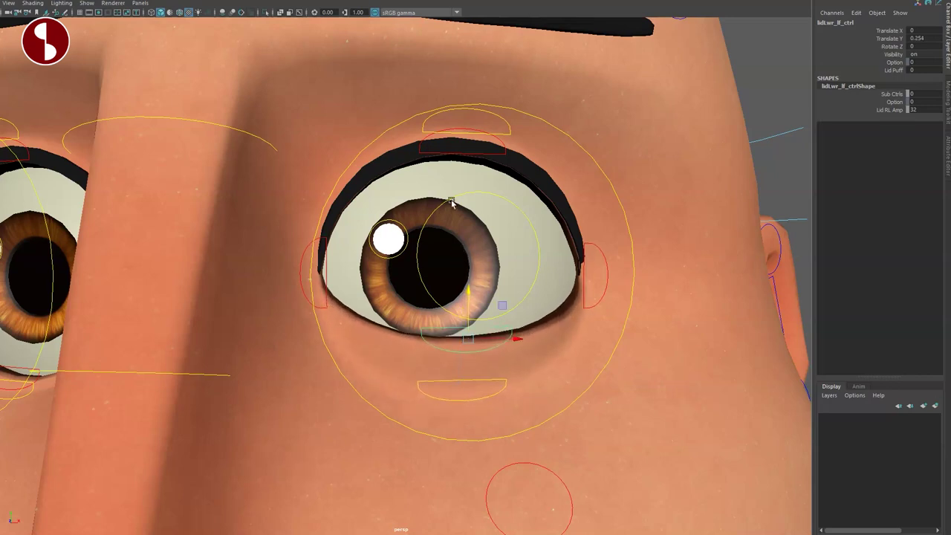
# Try lowering the left upper eyelid and changing Lid Puff on both left eyelids, undoing the changes.
pyautogui.moveTo(459, 121); pyautogui.dragTo(470, 294)
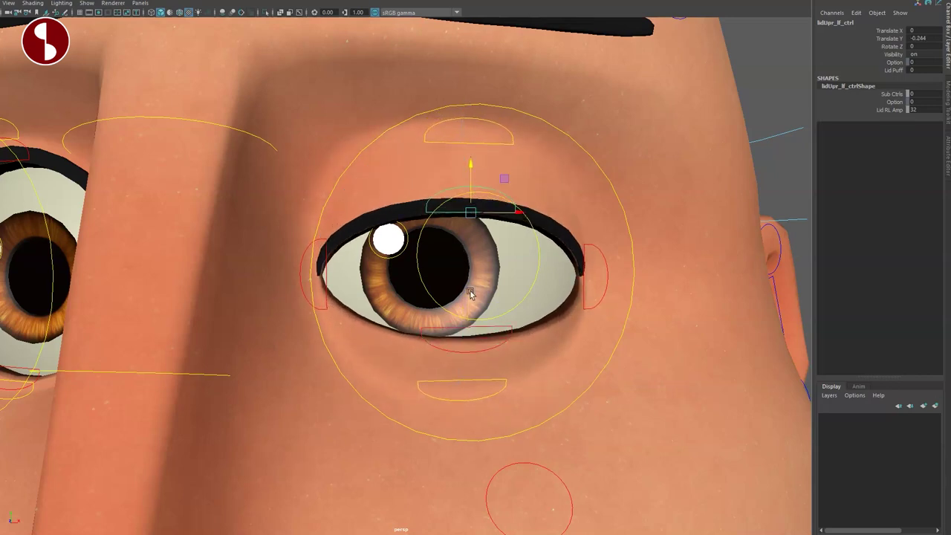
pyautogui.keyDown('shift'); pyautogui.click(513, 327); pyautogui.keyUp('shift')
pyautogui.click(890, 70)
pyautogui.moveTo(694, 170)
pyautogui.mouseDown(button='middle')
pyautogui.moveTo(705, 170)
pyautogui.moveTo(688, 171)
pyautogui.mouseUp(button='middle')
pyautogui.hotkey('ctrl', 'z')
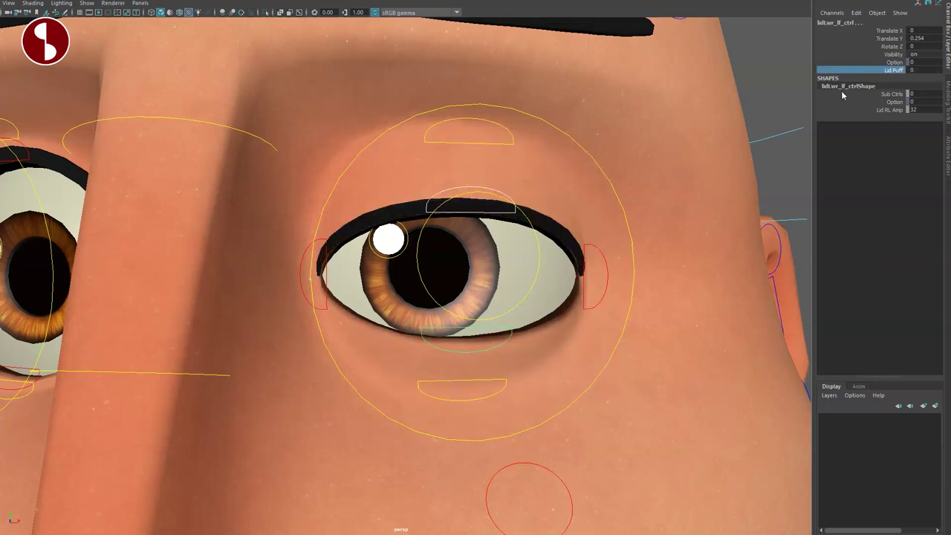
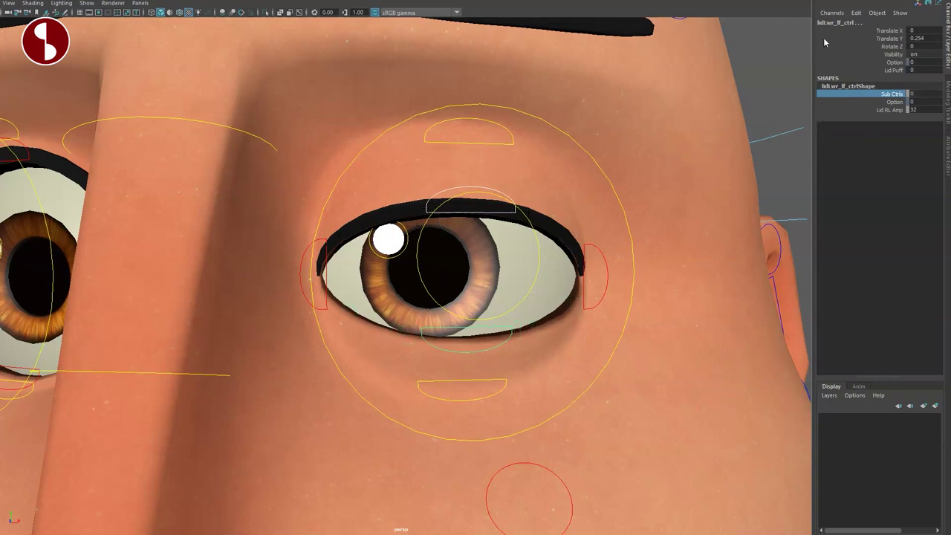
pyautogui.hotkey('ctrl', 'z')
pyautogui.hotkey('ctrl', 'z')
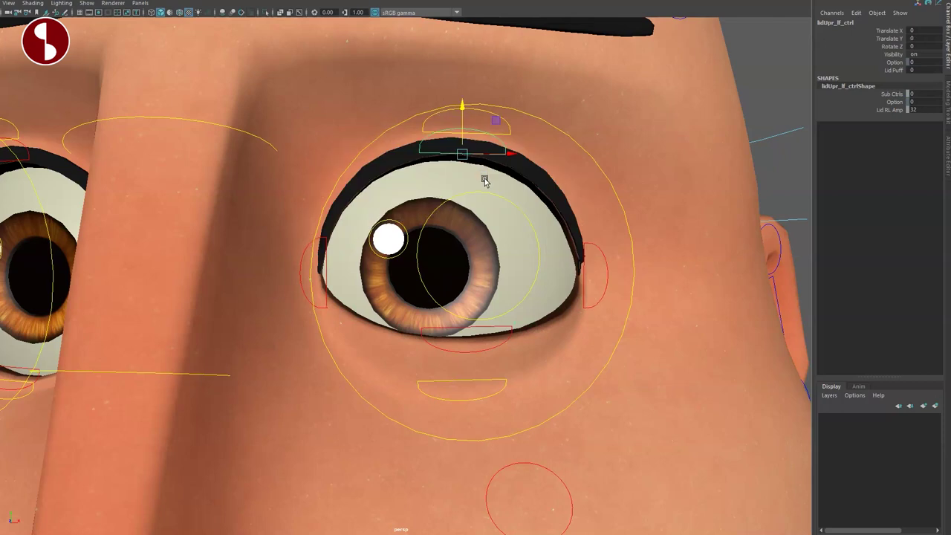
# Try changing the Fist attribute on the right arm's blend control, undoing the change.
pyautogui.click(765, 107)
pyautogui.keyDown('alt'); pyautogui.moveTo(634, 310); pyautogui.dragTo(74, 178, button='right'); pyautogui.keyUp('alt')
pyautogui.keyDown('alt'); pyautogui.moveTo(173, 168); pyautogui.dragTo(444, 221, button='middle'); pyautogui.keyUp('alt')
pyautogui.keyDown('alt'); pyautogui.moveTo(295, 319); pyautogui.dragTo(299, 355); pyautogui.keyUp('alt')
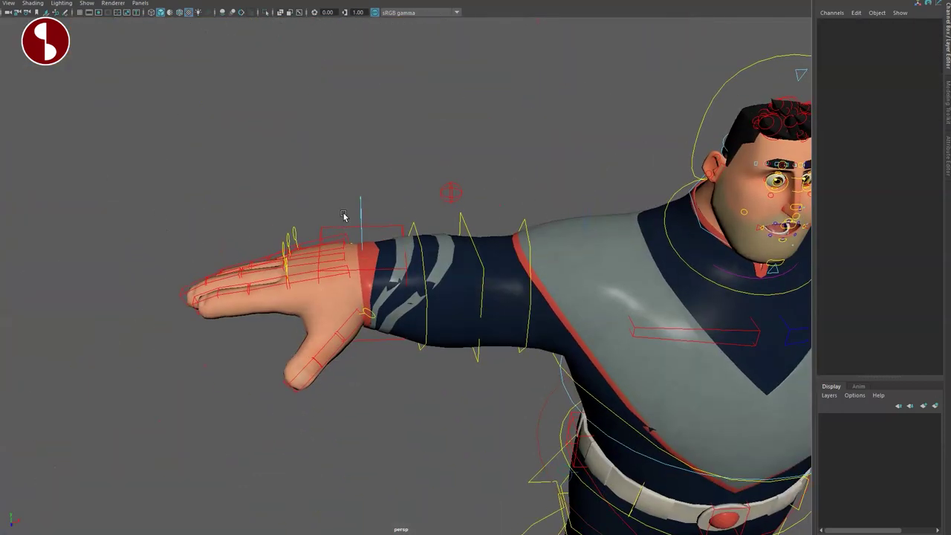
pyautogui.moveTo(345, 215); pyautogui.dragTo(381, 209)
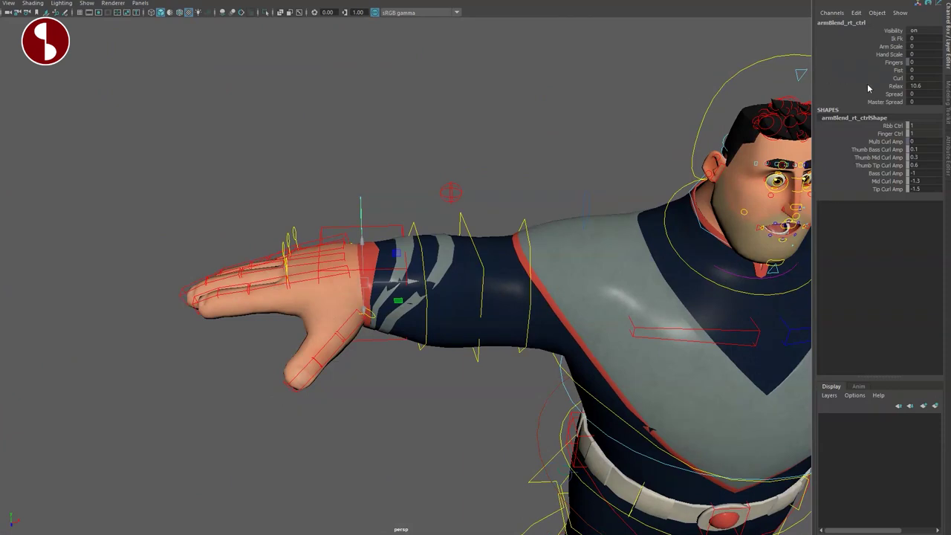
pyautogui.moveTo(624, 72); pyautogui.dragTo(804, 141, button='middle')
pyautogui.hotkey('ctrl', 'z')
# Move the left eye's lower socket control to a Translate Y of about -0.034 and try its Sub Ctrls attribute.
pyautogui.keyDown('alt'); pyautogui.moveTo(705, 272); pyautogui.dragTo(649, 467, button='right'); pyautogui.keyUp('alt')
pyautogui.keyDown('alt'); pyautogui.moveTo(649, 466); pyautogui.dragTo(553, 260); pyautogui.keyUp('alt')
pyautogui.keyDown('alt'); pyautogui.moveTo(535, 256); pyautogui.dragTo(294, 347, button='middle'); pyautogui.keyUp('alt')
pyautogui.keyDown('alt'); pyautogui.moveTo(294, 347); pyautogui.dragTo(465, 473, button='right'); pyautogui.keyUp('alt')
pyautogui.keyDown('alt'); pyautogui.moveTo(464, 473); pyautogui.dragTo(358, 311); pyautogui.keyUp('alt')
pyautogui.keyDown('alt'); pyautogui.moveTo(357, 312); pyautogui.dragTo(272, 311, button='middle'); pyautogui.keyUp('alt')
pyautogui.keyDown('alt'); pyautogui.moveTo(272, 310); pyautogui.dragTo(422, 278, button='right'); pyautogui.keyUp('alt')
pyautogui.keyDown('alt'); pyautogui.moveTo(422, 278); pyautogui.dragTo(309, 410, button='middle'); pyautogui.keyUp('alt')
pyautogui.keyDown('alt'); pyautogui.moveTo(309, 410); pyautogui.dragTo(376, 522, button='right'); pyautogui.keyUp('alt')
pyautogui.keyDown('alt'); pyautogui.moveTo(529, 189); pyautogui.dragTo(462, 263, button='middle'); pyautogui.keyUp('alt')
pyautogui.keyDown('alt'); pyautogui.moveTo(462, 263); pyautogui.dragTo(602, 392, button='right'); pyautogui.keyUp('alt')
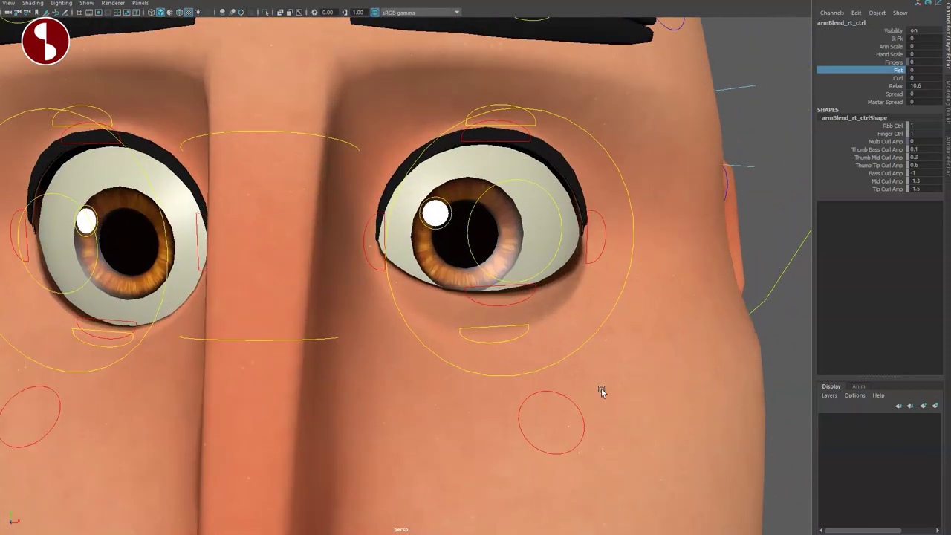
pyautogui.click(484, 331)
pyautogui.click(477, 330)
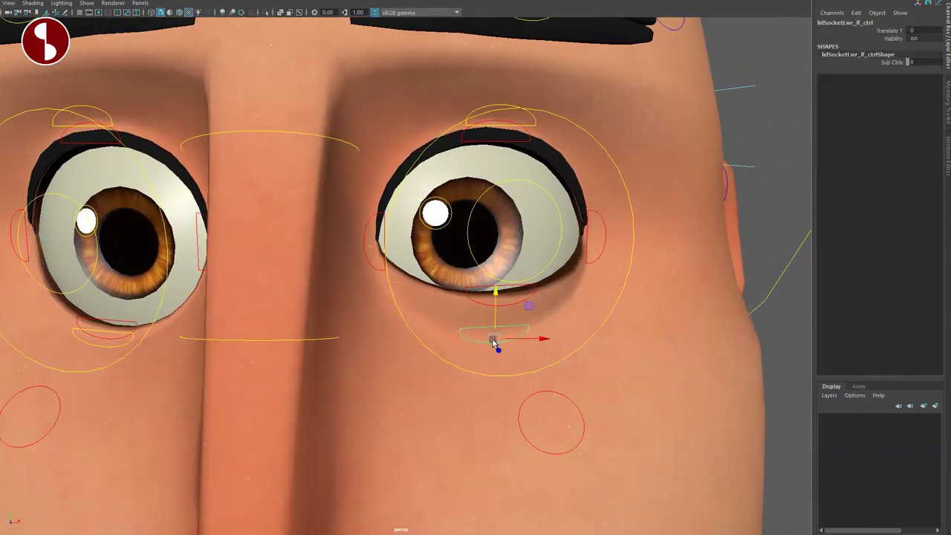
pyautogui.press('4')
pyautogui.moveTo(509, 329)
pyautogui.mouseDown()
pyautogui.moveTo(494, 342)
pyautogui.moveTo(537, 335)
pyautogui.moveTo(491, 349)
pyautogui.moveTo(510, 292)
pyautogui.mouseUp()
pyautogui.press('6')
pyautogui.hotkey('ctrl', 'z')
pyautogui.click(868, 63)
pyautogui.moveTo(566, 155); pyautogui.dragTo(587, 154, button='middle')
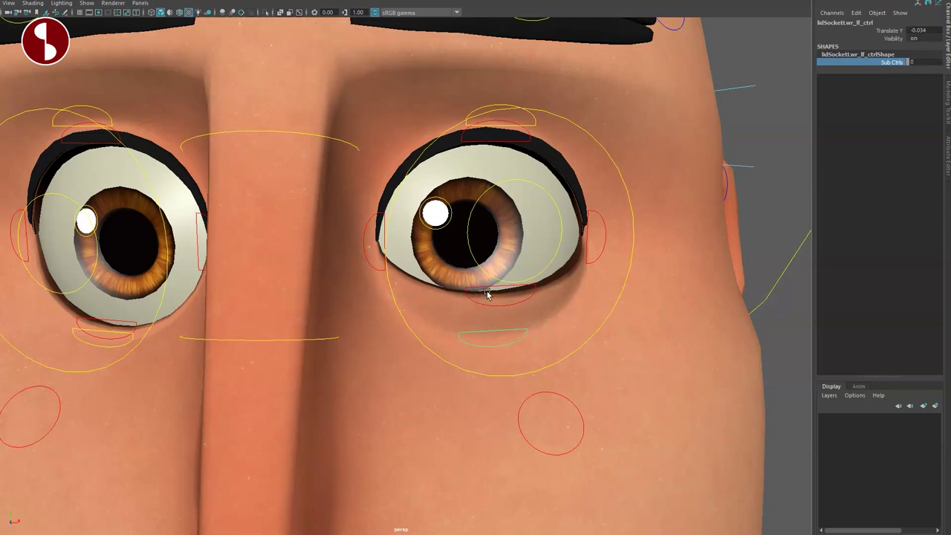
# Try moving the left eye's outer corner, undo it, and set Sub Ctrls to 1 on the outer corner and upper socket controls.
pyautogui.click(581, 250)
pyautogui.moveTo(583, 237); pyautogui.dragTo(634, 206)
pyautogui.hotkey('ctrl', 'z')
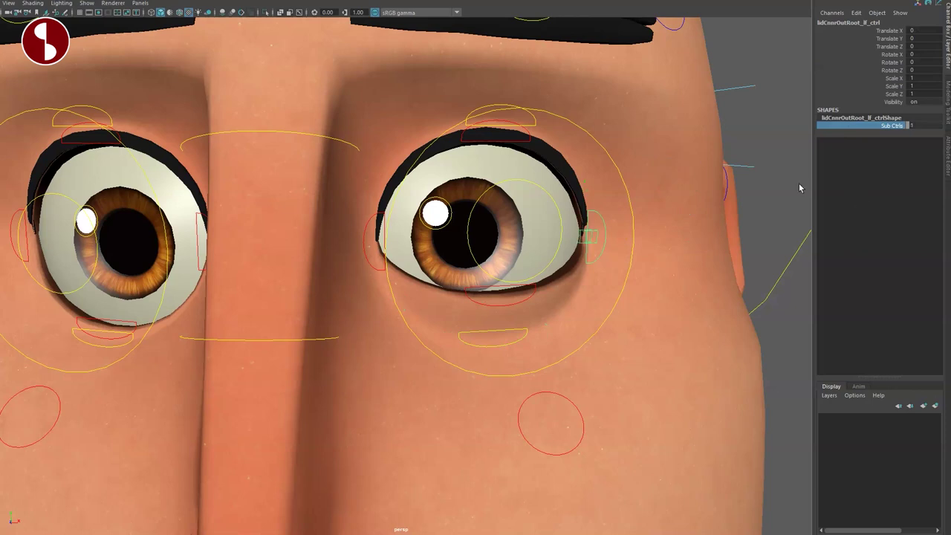
pyautogui.click(522, 144)
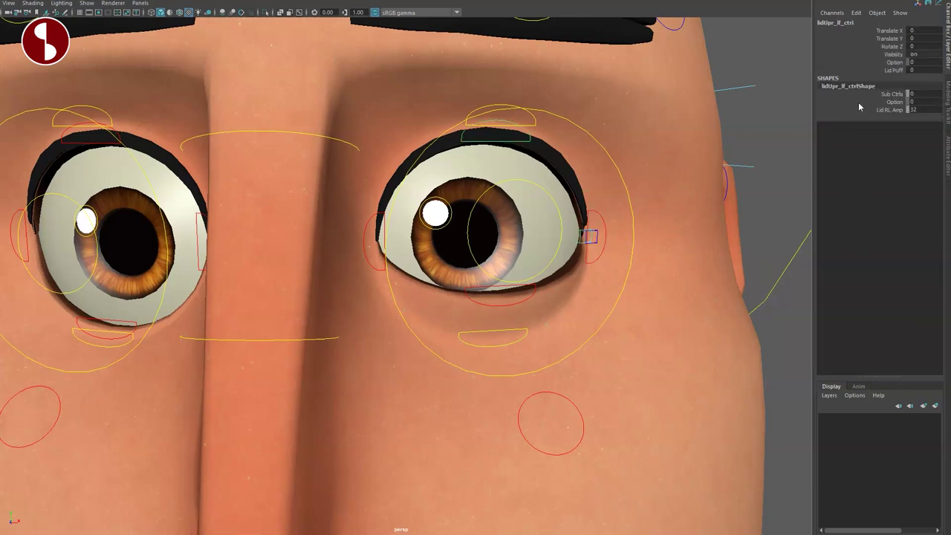
pyautogui.click(536, 122)
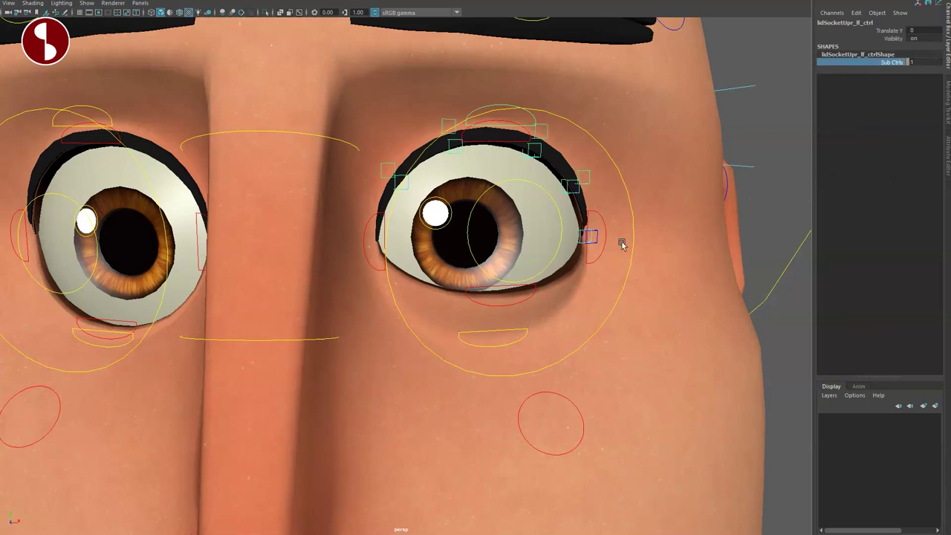
# Examine the character's face from the front and the armor on the left arm with its controls.
pyautogui.keyDown('alt'); pyautogui.moveTo(565, 260); pyautogui.dragTo(490, 297, button='right'); pyautogui.keyUp('alt')
pyautogui.keyDown('alt'); pyautogui.moveTo(520, 320); pyautogui.dragTo(546, 343); pyautogui.keyUp('alt')
pyautogui.keyDown('alt'); pyautogui.moveTo(546, 343); pyautogui.dragTo(550, 363, button='middle'); pyautogui.keyUp('alt')
pyautogui.keyDown('alt'); pyautogui.moveTo(549, 363); pyautogui.dragTo(409, 282, button='right'); pyautogui.keyUp('alt')
pyautogui.keyDown('alt'); pyautogui.moveTo(409, 282); pyautogui.dragTo(513, 378, button='middle'); pyautogui.keyUp('alt')
pyautogui.keyDown('alt'); pyautogui.moveTo(513, 378); pyautogui.dragTo(537, 367); pyautogui.keyUp('alt')
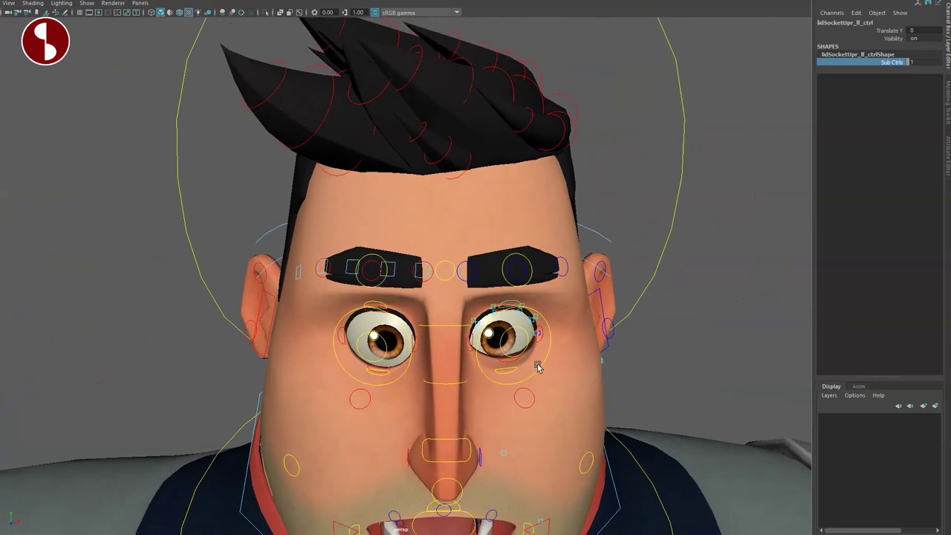
pyautogui.keyDown('alt'); pyautogui.moveTo(536, 367); pyautogui.dragTo(321, 252, button='right'); pyautogui.keyUp('alt')
pyautogui.keyDown('alt'); pyautogui.moveTo(497, 446); pyautogui.dragTo(494, 249, button='middle'); pyautogui.keyUp('alt')
pyautogui.keyDown('alt'); pyautogui.moveTo(494, 249); pyautogui.dragTo(85, 98, button='right'); pyautogui.keyUp('alt')
pyautogui.moveTo(483, 360)
pyautogui.keyDown('alt'); pyautogui.mouseDown()
pyautogui.moveTo(459, 352)
pyautogui.moveTo(474, 351)
pyautogui.mouseUp(); pyautogui.keyUp('alt')
pyautogui.keyDown('alt'); pyautogui.moveTo(473, 352); pyautogui.dragTo(306, 327, button='middle'); pyautogui.keyUp('alt')
pyautogui.keyDown('alt'); pyautogui.moveTo(306, 327); pyautogui.dragTo(487, 428, button='right'); pyautogui.keyUp('alt')
pyautogui.keyDown('alt'); pyautogui.moveTo(487, 429); pyautogui.dragTo(527, 467, button='middle'); pyautogui.keyUp('alt')
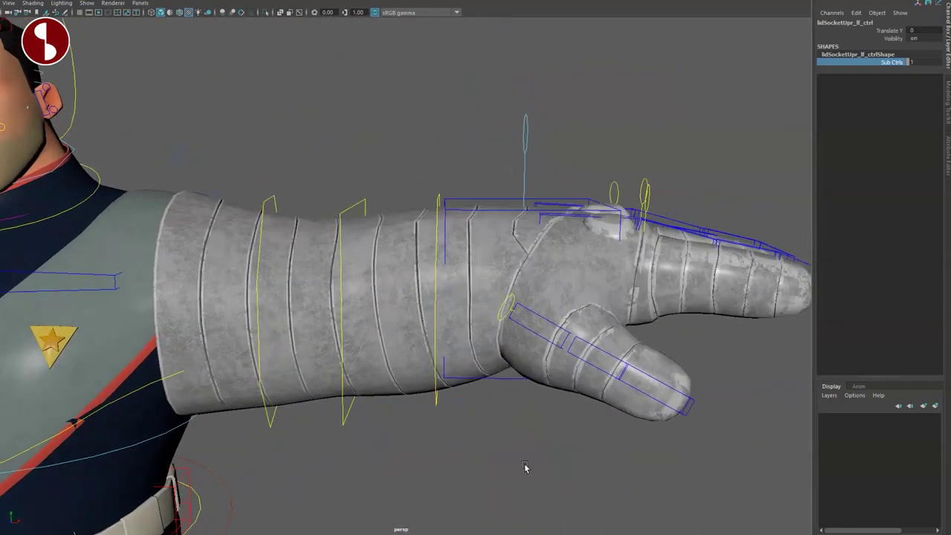
pyautogui.keyDown('alt'); pyautogui.moveTo(527, 467); pyautogui.dragTo(512, 455); pyautogui.keyUp('alt')
# Try moving the left arm armor's first ribbon control and changing its twist and squash attributes, returning them to 0.
pyautogui.moveTo(262, 182); pyautogui.dragTo(260, 186)
pyautogui.moveTo(251, 246)
pyautogui.mouseDown()
pyautogui.moveTo(246, 234)
pyautogui.moveTo(253, 249)
pyautogui.mouseUp()
pyautogui.hotkey('ctrl', 'z')
pyautogui.moveTo(854, 118); pyautogui.dragTo(849, 142)
pyautogui.moveTo(738, 141)
pyautogui.mouseDown(button='middle')
pyautogui.moveTo(750, 142)
pyautogui.moveTo(729, 132)
pyautogui.mouseUp(button='middle')
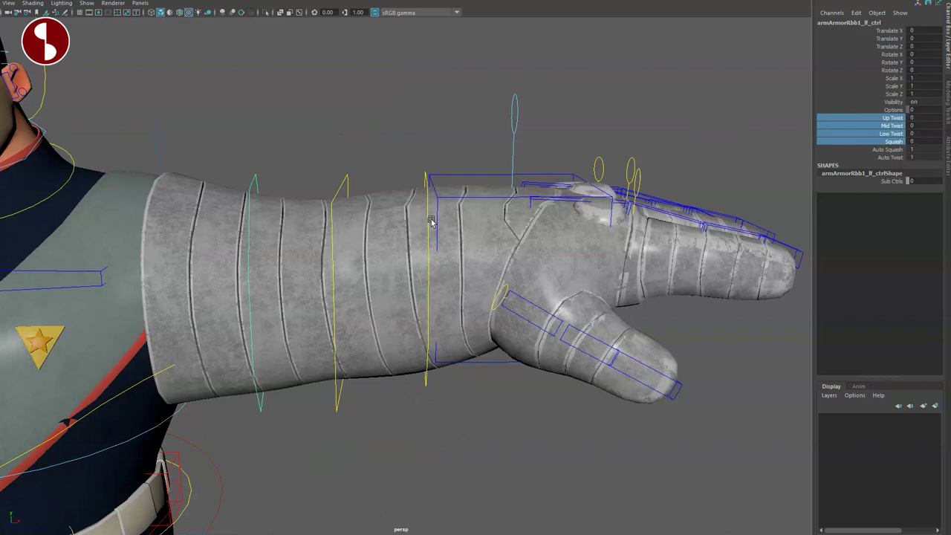
# Try rotating the FK controls of the left armored fingers together, undoing the rotation.
pyautogui.click(435, 265)
pyautogui.keyDown('alt'); pyautogui.moveTo(436, 265); pyautogui.dragTo(435, 296); pyautogui.keyUp('alt')
pyautogui.scroll(3, 509, 371)
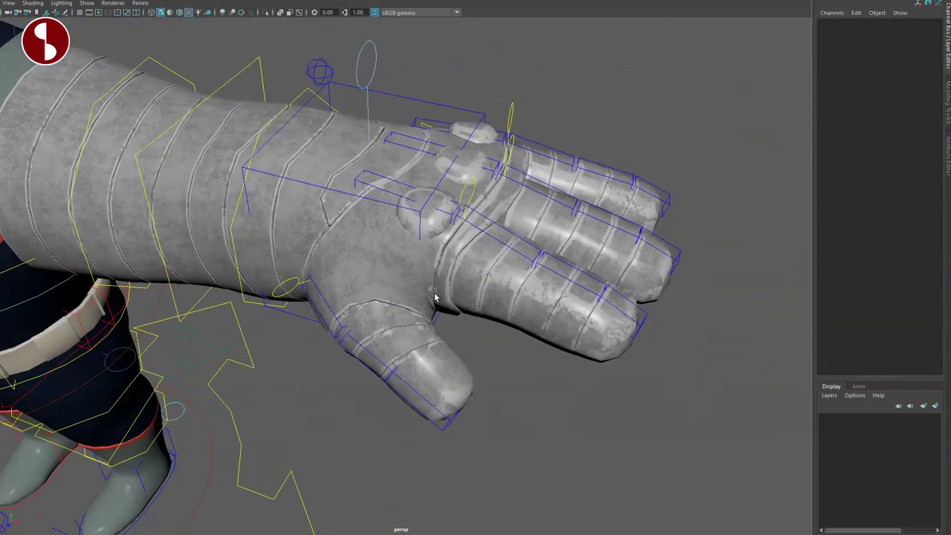
pyautogui.click(553, 332)
pyautogui.moveTo(583, 284)
pyautogui.mouseDown()
pyautogui.moveTo(601, 289)
pyautogui.moveTo(577, 279)
pyautogui.mouseUp()
pyautogui.hotkey('ctrl', 'z')
# Select the left arm armor's blend control and pick its Hand Spring attribute.
pyautogui.keyDown('alt'); pyautogui.moveTo(403, 297); pyautogui.dragTo(531, 355, button='middle'); pyautogui.keyUp('alt')
pyautogui.keyDown('alt'); pyautogui.moveTo(531, 355); pyautogui.dragTo(473, 327, button='right'); pyautogui.keyUp('alt')
pyautogui.keyDown('alt'); pyautogui.moveTo(473, 327); pyautogui.dragTo(455, 261); pyautogui.keyUp('alt')
pyautogui.keyDown('alt'); pyautogui.moveTo(455, 261); pyautogui.dragTo(552, 357, button='right'); pyautogui.keyUp('alt')
pyautogui.keyDown('alt'); pyautogui.moveTo(439, 269); pyautogui.dragTo(418, 328); pyautogui.keyUp('alt')
pyautogui.keyDown('alt'); pyautogui.moveTo(418, 327); pyautogui.dragTo(376, 293, button='right'); pyautogui.keyUp('alt')
pyautogui.keyDown('alt'); pyautogui.moveTo(377, 292); pyautogui.dragTo(369, 317, button='middle'); pyautogui.keyUp('alt')
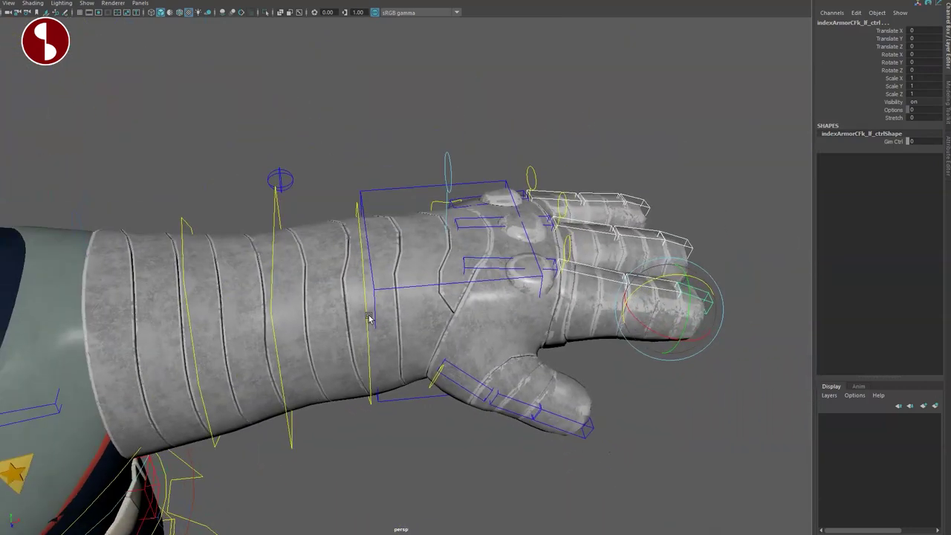
pyautogui.keyDown('alt'); pyautogui.moveTo(369, 317); pyautogui.dragTo(366, 340); pyautogui.keyUp('alt')
pyautogui.click(480, 153)
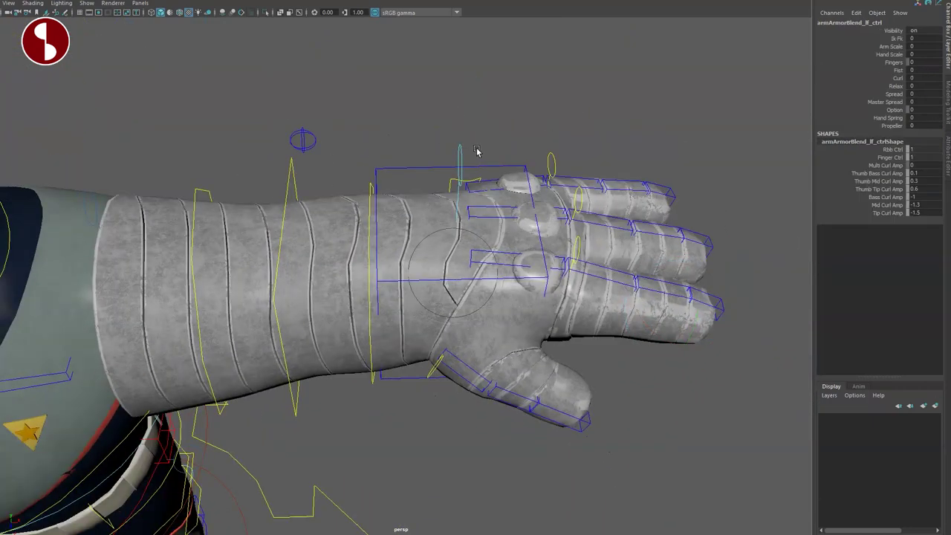
pyautogui.scroll(-5, 459, 248)
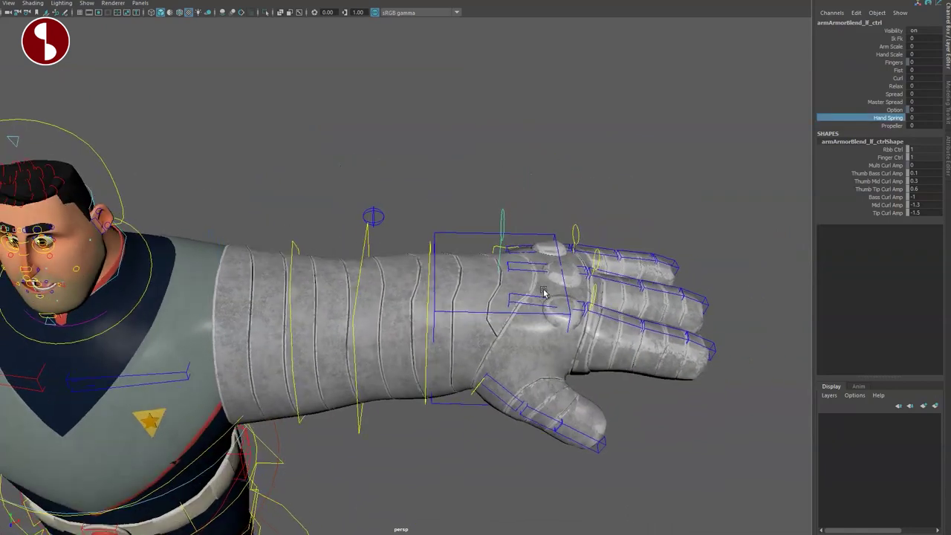
# Stretch the left armored arm outward by moving its hand IK control to a Translate X of about 34.337.
pyautogui.moveTo(447, 249); pyautogui.dragTo(449, 253)
pyautogui.press('w')
pyautogui.moveTo(467, 303); pyautogui.dragTo(705, 304)
pyautogui.keyDown('alt'); pyautogui.moveTo(512, 305); pyautogui.dragTo(445, 301, button='right'); pyautogui.keyUp('alt')
pyautogui.keyDown('alt'); pyautogui.moveTo(444, 300); pyautogui.dragTo(512, 327); pyautogui.keyUp('alt')
pyautogui.moveTo(605, 331); pyautogui.dragTo(742, 314)
pyautogui.moveTo(626, 350)
pyautogui.keyDown('alt'); pyautogui.mouseDown()
pyautogui.moveTo(641, 386)
pyautogui.moveTo(615, 270)
pyautogui.moveTo(611, 340)
pyautogui.moveTo(640, 374)
pyautogui.moveTo(629, 359)
pyautogui.mouseUp(); pyautogui.keyUp('alt')
pyautogui.keyDown('alt'); pyautogui.moveTo(629, 359); pyautogui.dragTo(576, 328, button='middle'); pyautogui.keyUp('alt')
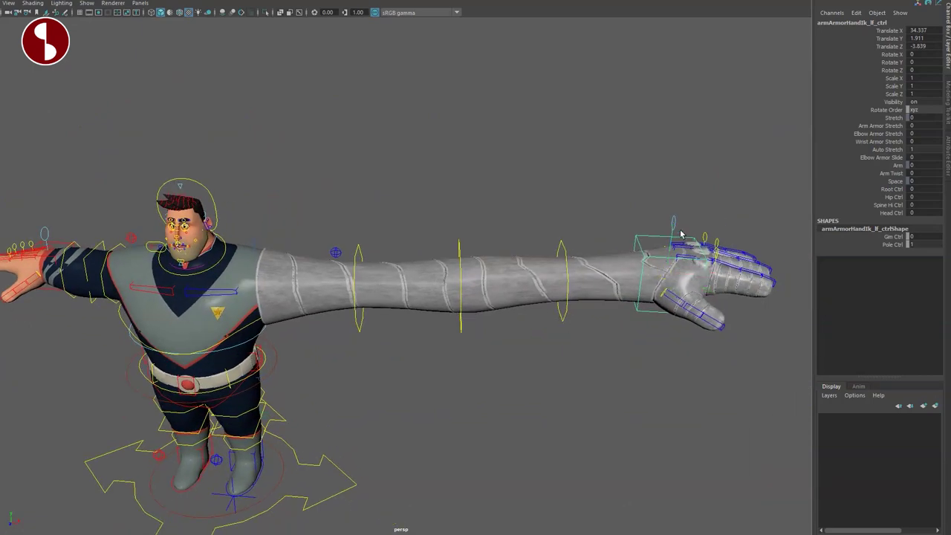
# Try setting Hand Spring to 1 on the left arm armor's blend control and moving the armored hand.
pyautogui.click(672, 222)
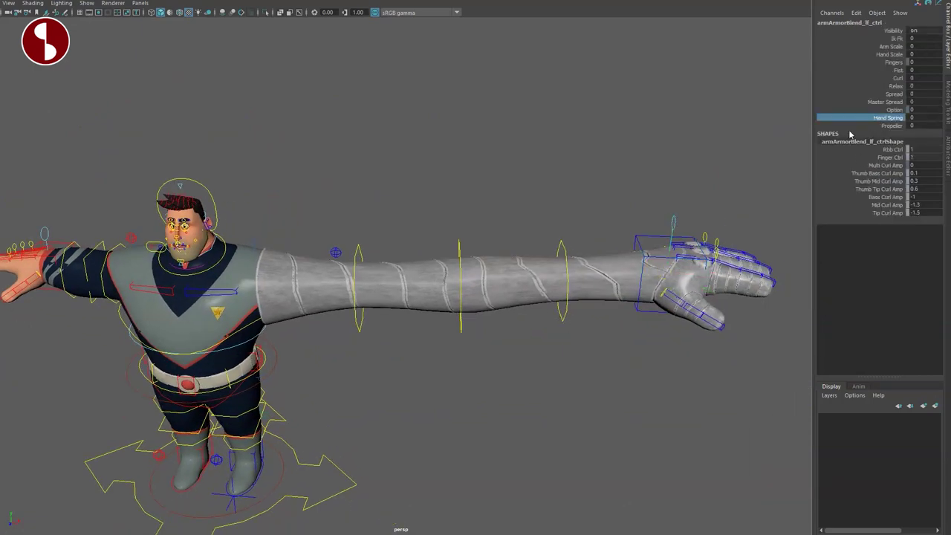
pyautogui.moveTo(588, 131); pyautogui.dragTo(584, 139, button='middle')
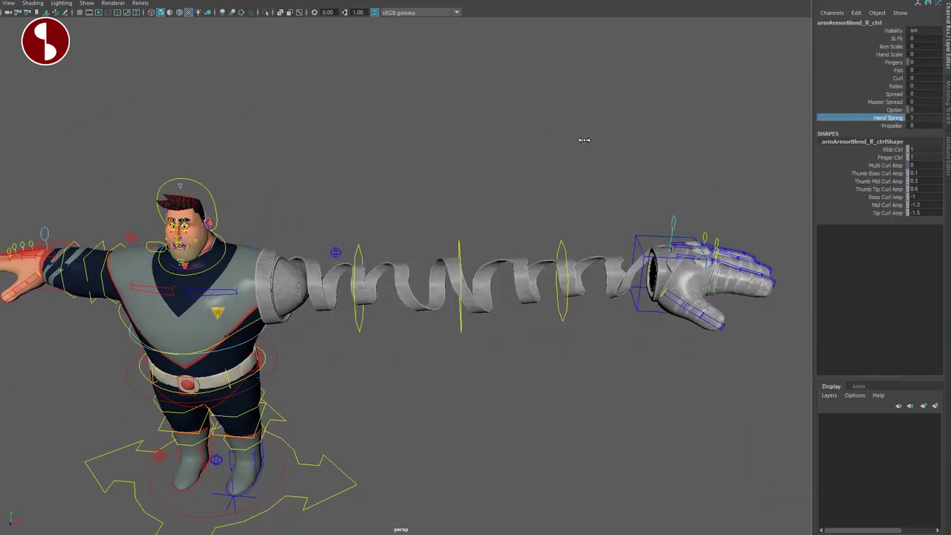
pyautogui.click(626, 311)
pyautogui.moveTo(672, 273); pyautogui.dragTo(683, 252)
# Try moving and scaling down the spring arm's main ribbon control, undoing these changes along with the hand move and Hand Spring setting.
pyautogui.moveTo(479, 314); pyautogui.dragTo(481, 313)
pyautogui.moveTo(474, 340); pyautogui.dragTo(456, 256, button='middle')
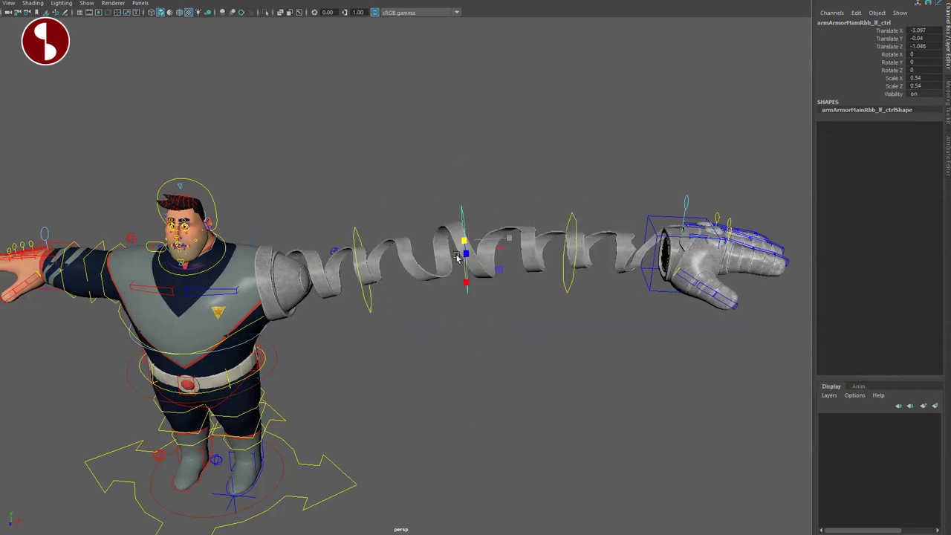
pyautogui.moveTo(479, 217); pyautogui.dragTo(473, 230)
pyautogui.hotkey('ctrl', 'z')
pyautogui.hotkey('ctrl', 'z')
pyautogui.hotkey('ctrl', 'z')
pyautogui.hotkey('ctrl', 'z')
pyautogui.hotkey('ctrl', 'z')
pyautogui.hotkey('ctrl', 'z')
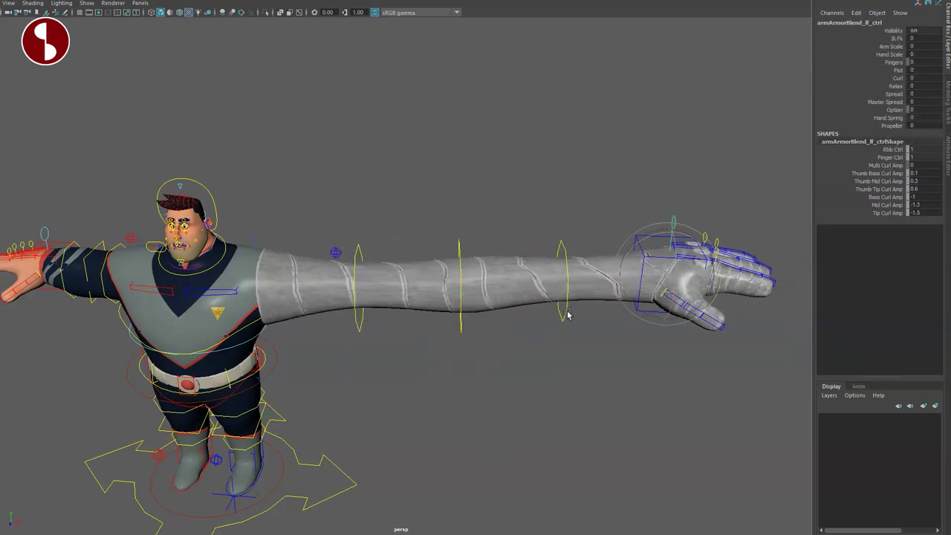
# Extend the propeller from the left armored palm with the blend control's Propeller attribute.
pyautogui.keyDown('alt'); pyautogui.moveTo(632, 318); pyautogui.dragTo(418, 325); pyautogui.keyUp('alt')
pyautogui.keyDown('alt'); pyautogui.moveTo(418, 325); pyautogui.dragTo(542, 388, button='right'); pyautogui.keyUp('alt')
pyautogui.keyDown('alt'); pyautogui.moveTo(542, 388); pyautogui.dragTo(407, 398, button='middle'); pyautogui.keyUp('alt')
pyautogui.keyDown('alt'); pyautogui.moveTo(407, 399); pyautogui.dragTo(535, 372, button='right'); pyautogui.keyUp('alt')
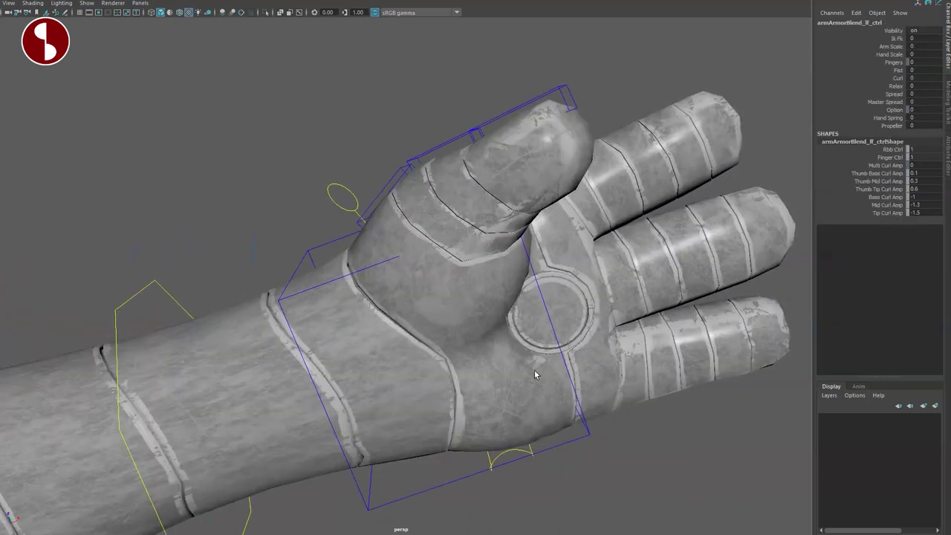
pyautogui.click(851, 125)
pyautogui.moveTo(620, 161); pyautogui.dragTo(628, 161, button='middle')
pyautogui.keyDown('alt'); pyautogui.moveTo(562, 312); pyautogui.dragTo(494, 245, button='right'); pyautogui.keyUp('alt')
pyautogui.keyDown('alt'); pyautogui.moveTo(494, 245); pyautogui.dragTo(503, 227); pyautogui.keyUp('alt')
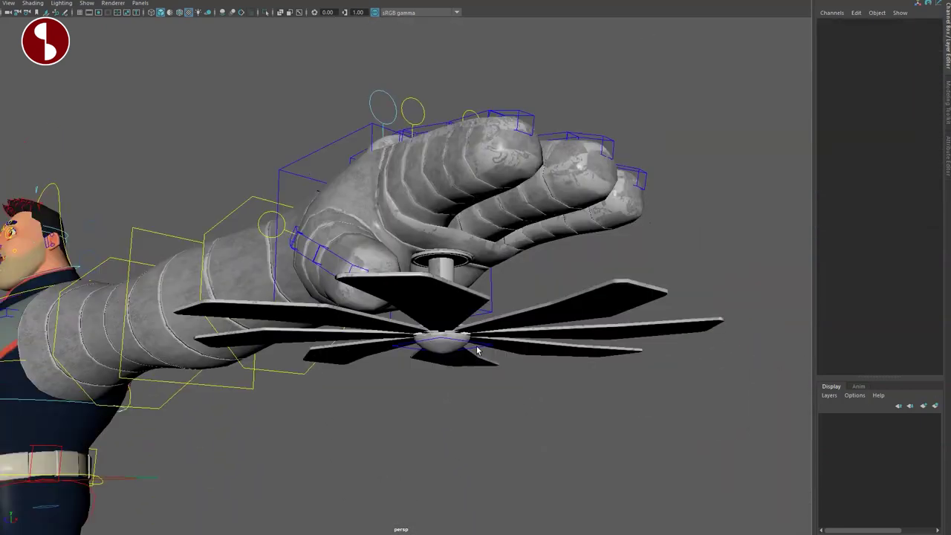
# Rotate the propeller body control to a Rotate Y of about 18.862 and try spinning it further, undoing the extra rotation.
pyautogui.click(478, 351)
pyautogui.keyDown('alt'); pyautogui.moveTo(477, 351); pyautogui.dragTo(450, 360); pyautogui.keyUp('alt')
pyautogui.keyDown('alt'); pyautogui.moveTo(470, 393); pyautogui.dragTo(487, 265); pyautogui.keyUp('alt')
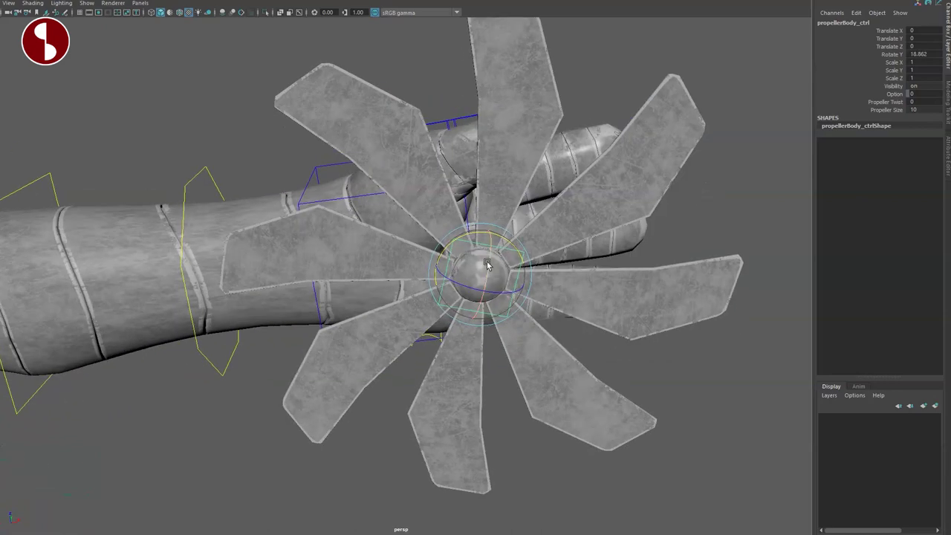
pyautogui.moveTo(476, 232); pyautogui.dragTo(587, 317)
pyautogui.hotkey('ctrl', 'z')
# Reduce the Propeller Size to 0, restore it to 10, and increase the Propeller Twist to angle the blades.
pyautogui.moveTo(694, 208); pyautogui.dragTo(620, 226, button='middle')
pyautogui.keyDown('alt'); pyautogui.moveTo(635, 250); pyautogui.dragTo(541, 339); pyautogui.keyUp('alt')
pyautogui.keyDown('alt'); pyautogui.moveTo(350, 352); pyautogui.dragTo(400, 377); pyautogui.keyUp('alt')
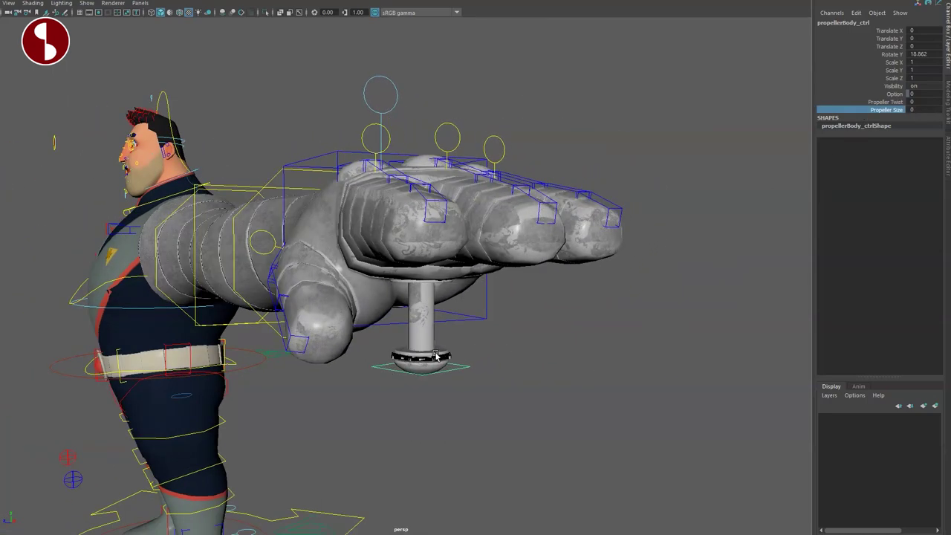
pyautogui.keyDown('alt'); pyautogui.moveTo(652, 331); pyautogui.dragTo(486, 355); pyautogui.keyUp('alt')
pyautogui.moveTo(496, 338); pyautogui.dragTo(585, 296, button='middle')
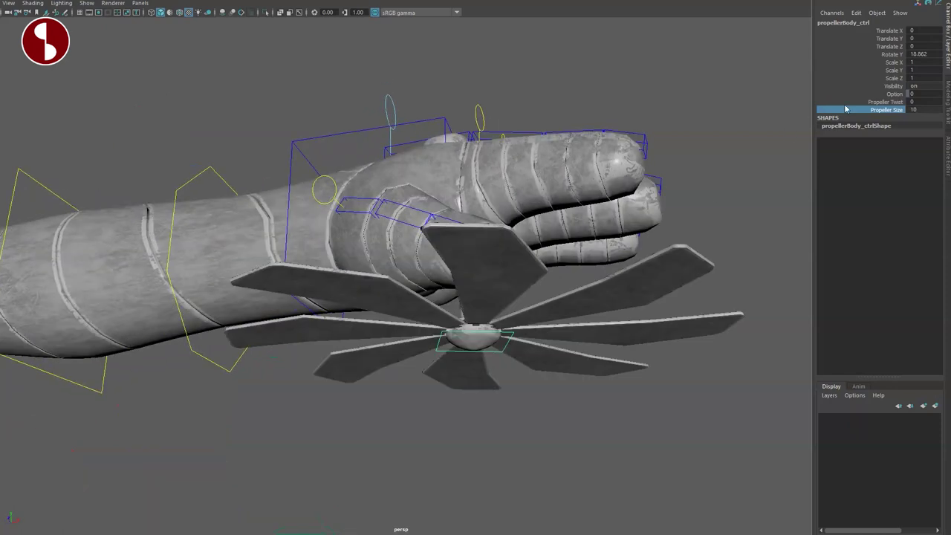
pyautogui.moveTo(662, 162); pyautogui.dragTo(745, 215, button='middle')
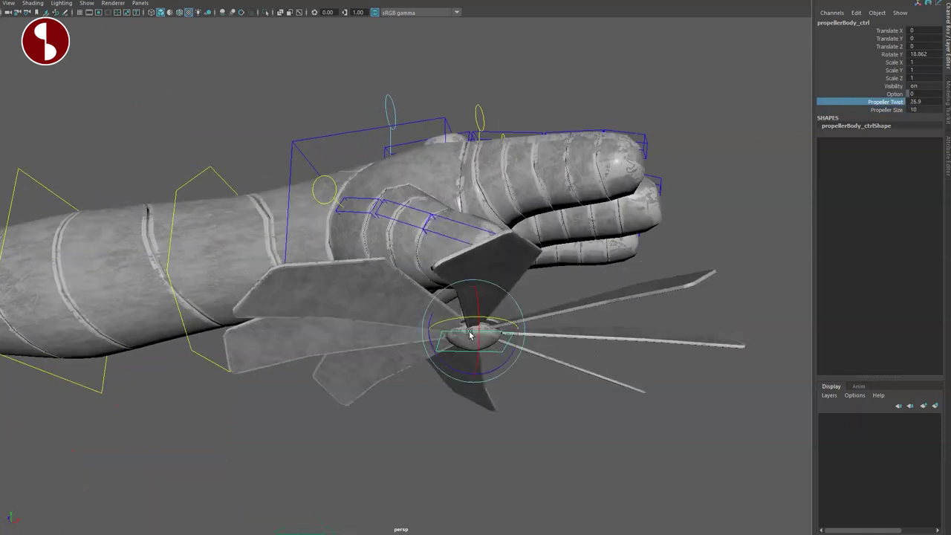
# Undo the propeller body control's twist and rotation.
pyautogui.moveTo(468, 317); pyautogui.dragTo(444, 329)
pyautogui.hotkey('ctrl', 'z')
pyautogui.hotkey('ctrl', 'z')
pyautogui.hotkey('ctrl', 'z')
pyautogui.hotkey('ctrl', 'z')
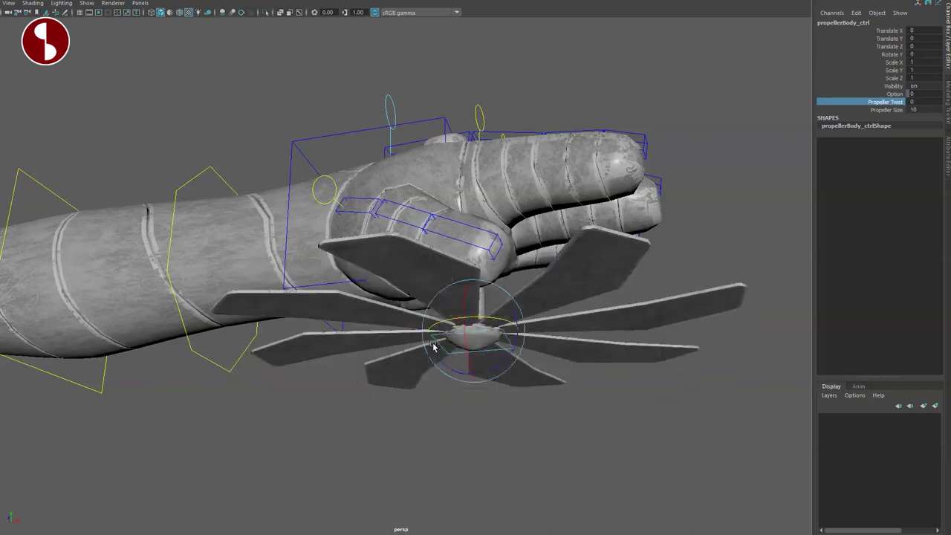
pyautogui.hotkey('ctrl', 'z')
# Undo the propeller's extension from the left armored palm.
pyautogui.keyDown('alt'); pyautogui.moveTo(325, 321); pyautogui.dragTo(214, 261, button='right'); pyautogui.keyUp('alt')
pyautogui.keyDown('alt'); pyautogui.moveTo(215, 261); pyautogui.dragTo(363, 280, button='middle'); pyautogui.keyUp('alt')
pyautogui.keyDown('alt'); pyautogui.moveTo(363, 280); pyautogui.dragTo(316, 327); pyautogui.keyUp('alt')
pyautogui.keyDown('alt'); pyautogui.moveTo(316, 327); pyautogui.dragTo(431, 321, button='middle'); pyautogui.keyUp('alt')
pyautogui.keyDown('alt'); pyautogui.moveTo(431, 321); pyautogui.dragTo(233, 322, button='right'); pyautogui.keyUp('alt')
pyautogui.hotkey('ctrl', 'z')
pyautogui.hotkey('ctrl', 'z')
pyautogui.hotkey('ctrl', 'z')
pyautogui.hotkey('ctrl', 'z')
# Examine the character from the armored hand out to a full-body side view.
pyautogui.keyDown('alt'); pyautogui.moveTo(233, 322); pyautogui.dragTo(163, 322); pyautogui.keyUp('alt')
pyautogui.keyDown('alt'); pyautogui.moveTo(163, 322); pyautogui.dragTo(446, 261, button='middle'); pyautogui.keyUp('alt')
pyautogui.keyDown('alt'); pyautogui.moveTo(446, 261); pyautogui.dragTo(351, 302); pyautogui.keyUp('alt')
pyautogui.keyDown('alt'); pyautogui.moveTo(292, 280); pyautogui.dragTo(381, 266); pyautogui.keyUp('alt')
pyautogui.keyDown('alt'); pyautogui.moveTo(380, 265); pyautogui.dragTo(432, 239, button='middle'); pyautogui.keyUp('alt')
pyautogui.keyDown('alt'); pyautogui.moveTo(432, 240); pyautogui.dragTo(558, 307, button='right'); pyautogui.keyUp('alt')
pyautogui.keyDown('alt'); pyautogui.moveTo(261, 286); pyautogui.dragTo(306, 297); pyautogui.keyUp('alt')
pyautogui.keyDown('alt'); pyautogui.moveTo(306, 297); pyautogui.dragTo(399, 274, button='middle'); pyautogui.keyUp('alt')
pyautogui.keyDown('alt'); pyautogui.moveTo(367, 274); pyautogui.dragTo(387, 287); pyautogui.keyUp('alt')
pyautogui.keyDown('alt'); pyautogui.moveTo(387, 287); pyautogui.dragTo(327, 284, button='right'); pyautogui.keyUp('alt')
pyautogui.keyDown('alt'); pyautogui.moveTo(328, 284); pyautogui.dragTo(324, 282); pyautogui.keyUp('alt')
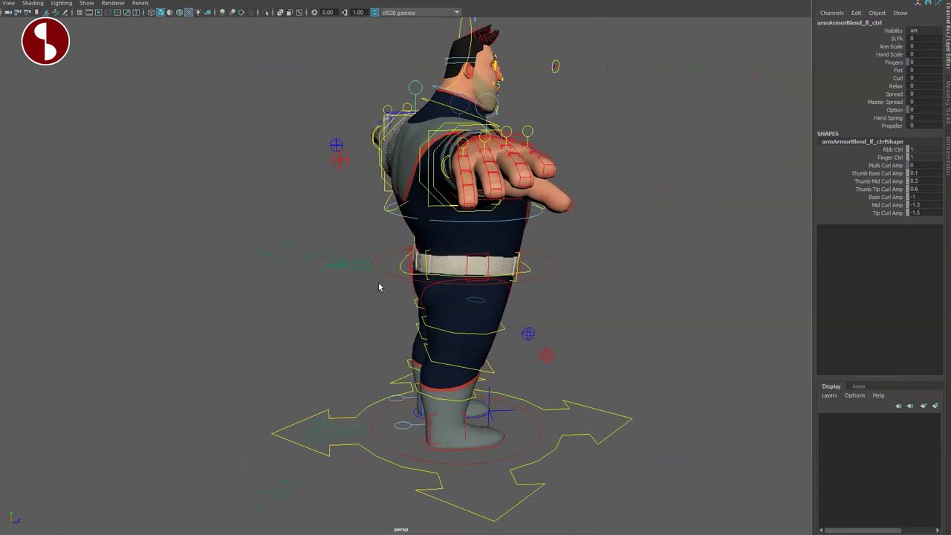
# Move the root control forward and slightly up to about 0.85, 2.398 and 14.498 in X, Y and Z.
pyautogui.click(396, 286)
pyautogui.keyDown('alt'); pyautogui.moveTo(475, 331); pyautogui.dragTo(448, 317); pyautogui.keyUp('alt')
pyautogui.keyDown('alt'); pyautogui.moveTo(498, 362); pyautogui.dragTo(447, 319, button='right'); pyautogui.keyUp('alt')
pyautogui.press('w')
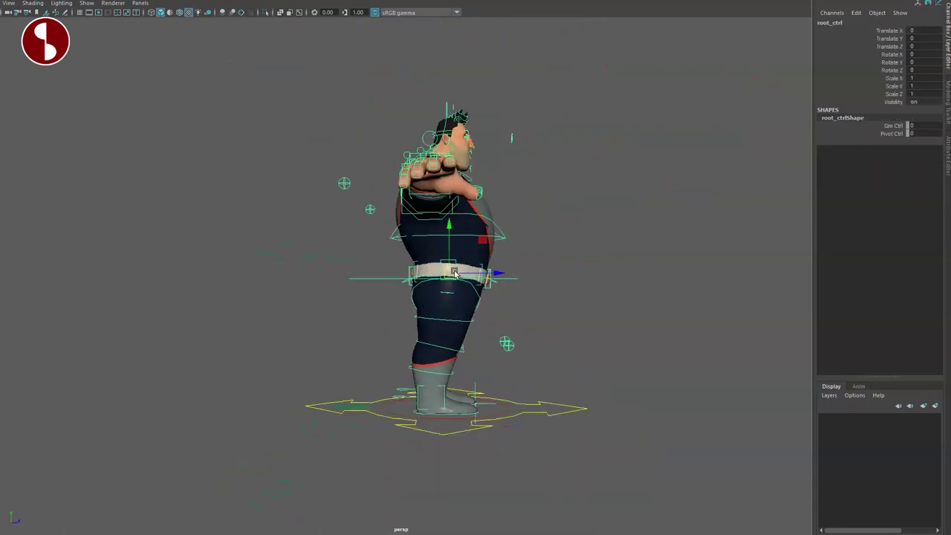
pyautogui.moveTo(559, 260); pyautogui.dragTo(555, 260)
pyautogui.keyDown('alt'); pyautogui.moveTo(630, 334); pyautogui.dragTo(603, 326); pyautogui.keyUp('alt')
pyautogui.keyDown('alt'); pyautogui.moveTo(441, 300); pyautogui.dragTo(451, 328); pyautogui.keyUp('alt')
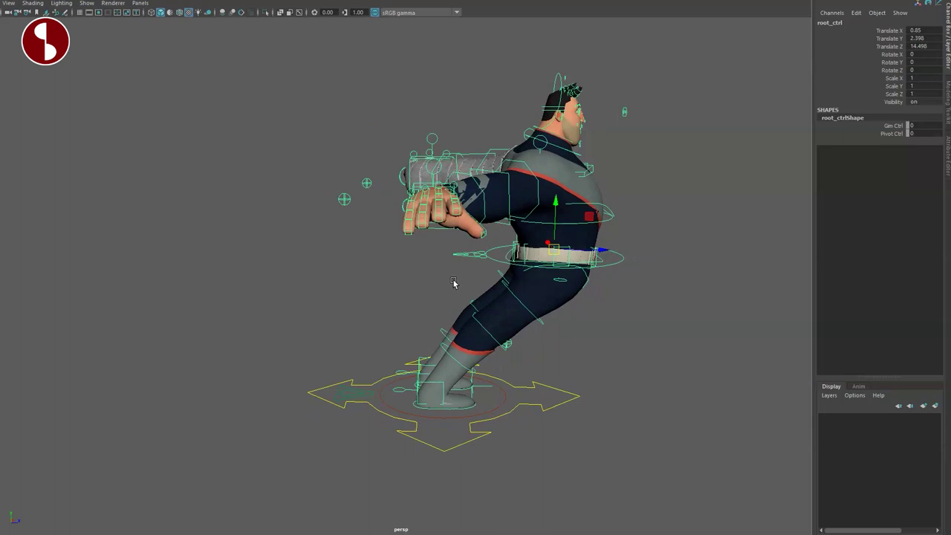
# Set Air Ik Ctrl to 1 on the air control behind the character's waist.
pyautogui.click(471, 255)
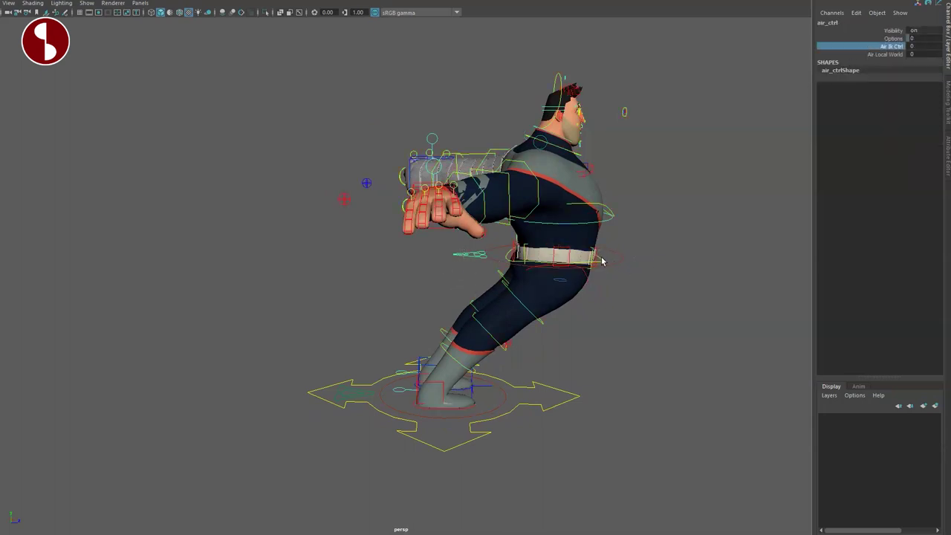
pyautogui.moveTo(643, 266); pyautogui.dragTo(765, 282, button='middle')
pyautogui.keyDown('alt'); pyautogui.moveTo(622, 333); pyautogui.dragTo(612, 391, button='middle'); pyautogui.keyUp('alt')
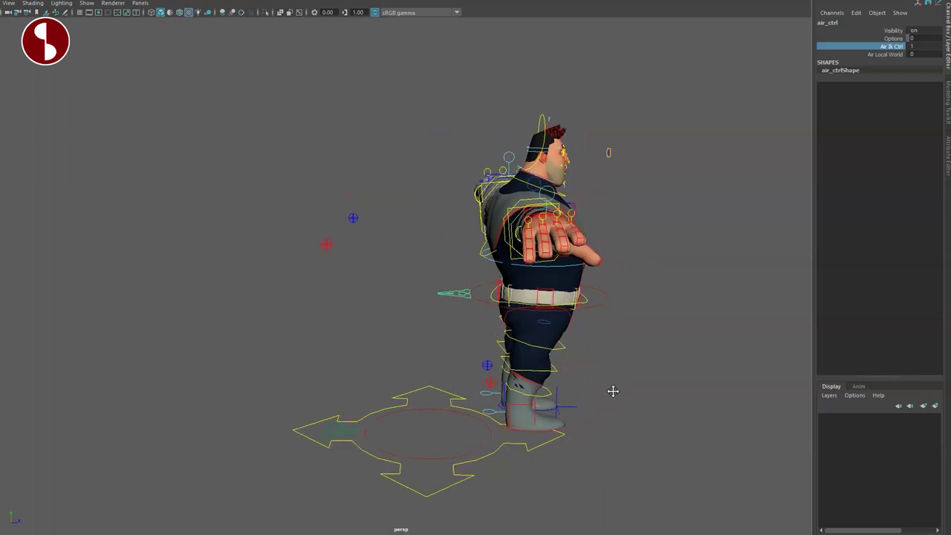
pyautogui.keyDown('alt'); pyautogui.moveTo(612, 390); pyautogui.dragTo(562, 365); pyautogui.keyUp('alt')
pyautogui.keyDown('alt'); pyautogui.moveTo(562, 366); pyautogui.dragTo(548, 336, button='right'); pyautogui.keyUp('alt')
pyautogui.keyDown('alt'); pyautogui.moveTo(547, 335); pyautogui.dragTo(509, 333); pyautogui.keyUp('alt')
pyautogui.keyDown('alt'); pyautogui.moveTo(358, 274); pyautogui.dragTo(370, 233); pyautogui.keyUp('alt')
pyautogui.click(325, 269)
pyautogui.click(347, 247)
pyautogui.hotkey('ctrl', 'z')
# Move the root control to about 6.877, 12.898 and 24.454 in X, Y and Z, and try rotating it, undoing the rotation.
pyautogui.keyDown('alt'); pyautogui.moveTo(513, 346); pyautogui.dragTo(578, 338); pyautogui.keyUp('alt')
pyautogui.click(550, 298)
pyautogui.moveTo(511, 288); pyautogui.dragTo(582, 225)
pyautogui.press('e')
pyautogui.moveTo(613, 192); pyautogui.dragTo(603, 298)
pyautogui.hotkey('ctrl', 'z')
pyautogui.keyDown('alt'); pyautogui.moveTo(603, 275); pyautogui.dragTo(505, 310, button='middle'); pyautogui.keyUp('alt')
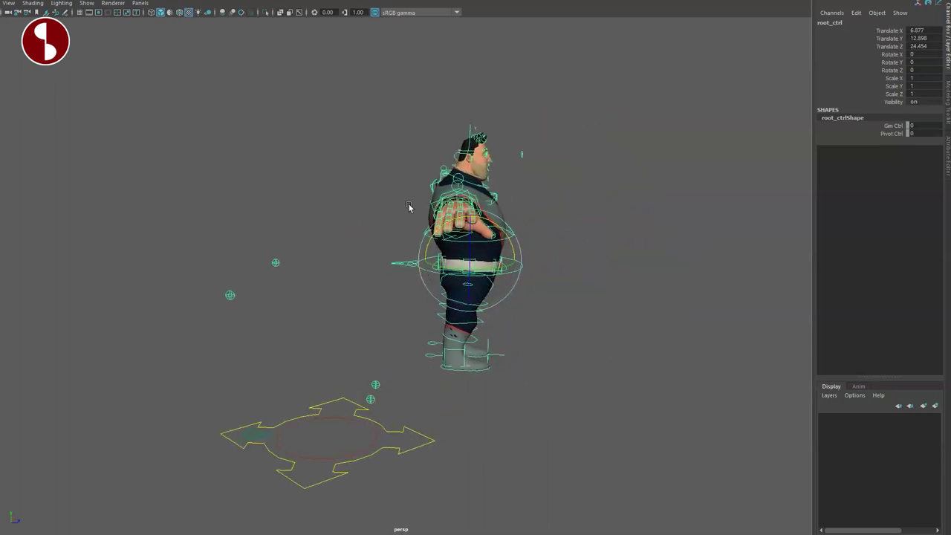
# Try moving the root control further to about 9.099, 19.41 and 34.308, undo the move, and select the air control.
pyautogui.moveTo(469, 260); pyautogui.dragTo(550, 209)
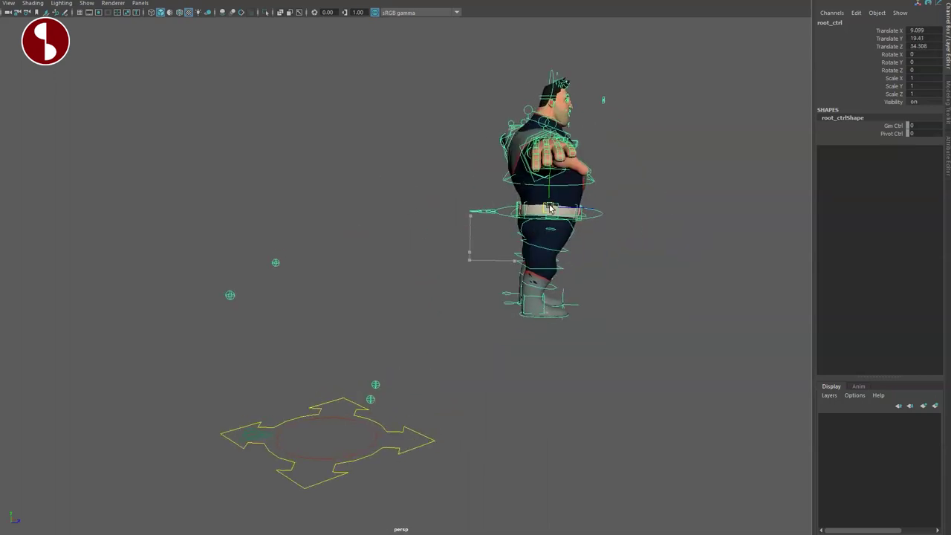
pyautogui.hotkey('ctrl', 'z')
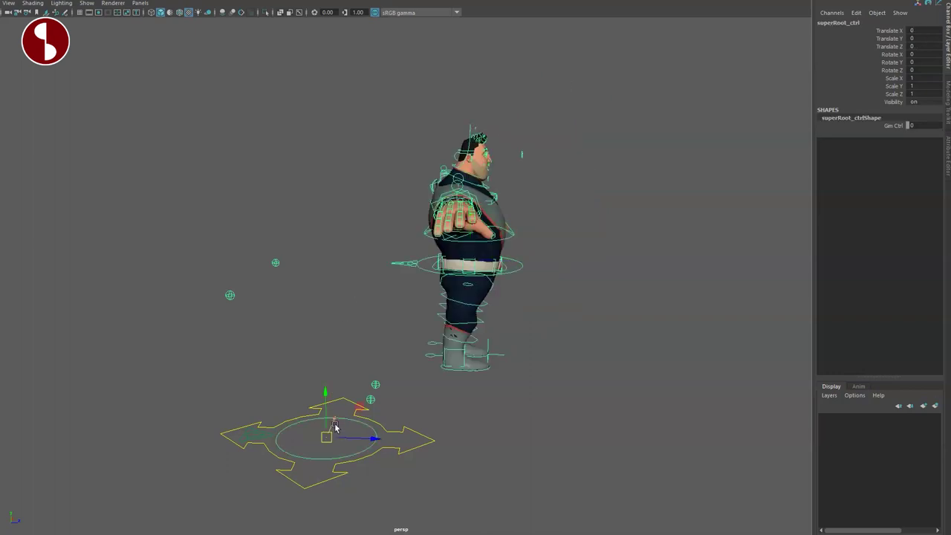
pyautogui.click(403, 260)
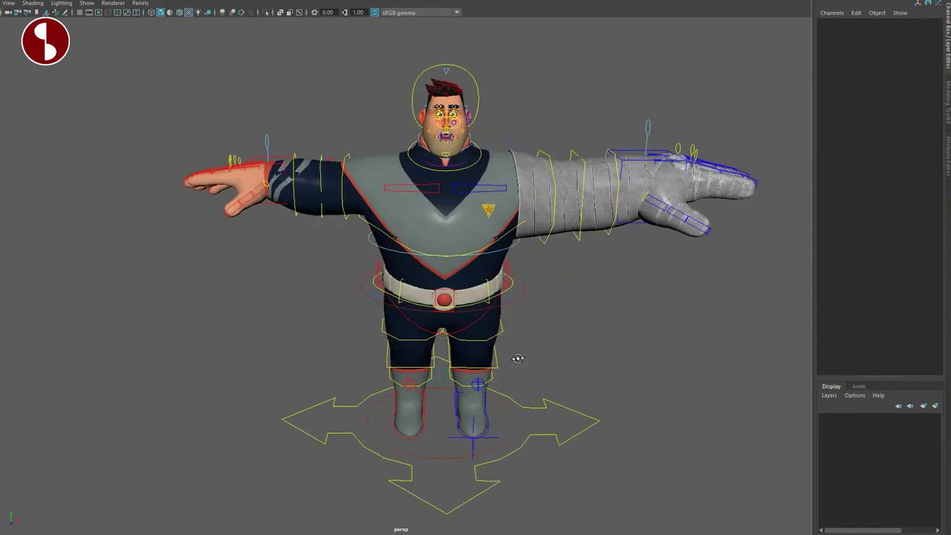
# Examine the whole character from the back, side and front, briefly switching between wireframe and textured display.
pyautogui.scroll(5, 515, 361)
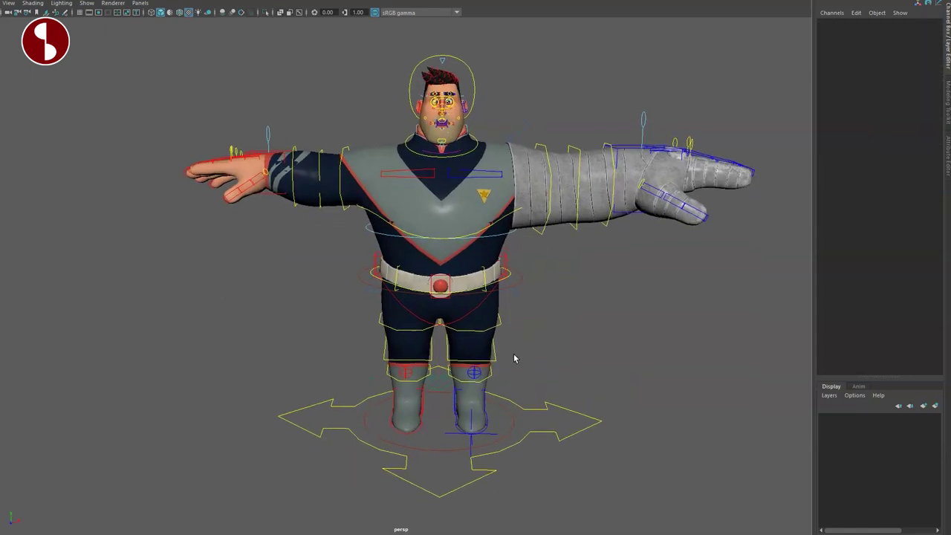
pyautogui.keyDown('alt'); pyautogui.moveTo(490, 353); pyautogui.dragTo(639, 349); pyautogui.keyUp('alt')
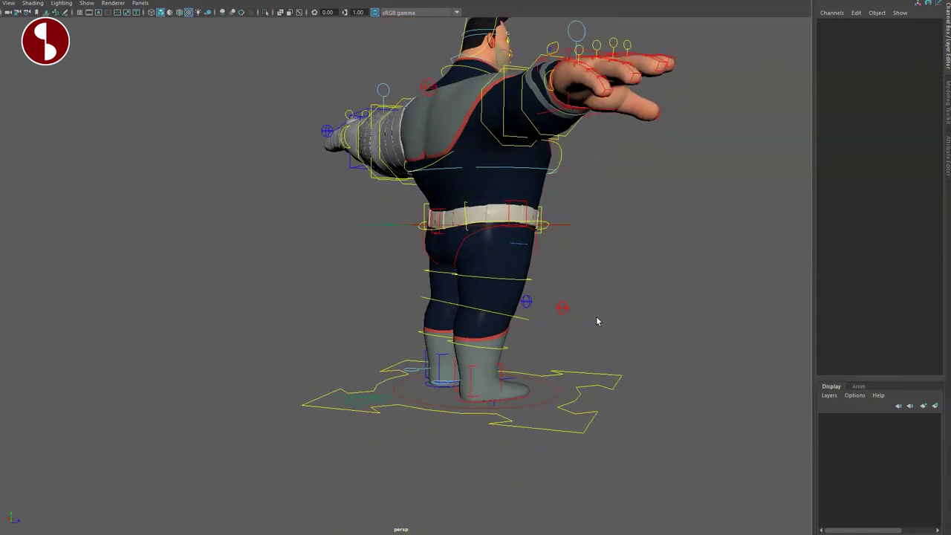
pyautogui.scroll(-2, 596, 320)
pyautogui.keyDown('alt'); pyautogui.moveTo(596, 320); pyautogui.dragTo(583, 397, button='middle'); pyautogui.keyUp('alt')
pyautogui.moveTo(503, 364)
pyautogui.keyDown('alt'); pyautogui.mouseDown()
pyautogui.moveTo(662, 360)
pyautogui.moveTo(498, 357)
pyautogui.moveTo(573, 354)
pyautogui.moveTo(566, 381)
pyautogui.moveTo(522, 346)
pyautogui.moveTo(534, 365)
pyautogui.moveTo(349, 335)
pyautogui.mouseUp(); pyautogui.keyUp('alt')
pyautogui.press('4')
pyautogui.press('6')
pyautogui.keyDown('alt'); pyautogui.moveTo(257, 338); pyautogui.dragTo(438, 322); pyautogui.keyUp('alt')
pyautogui.keyDown('alt'); pyautogui.moveTo(438, 321); pyautogui.dragTo(438, 282, button='middle'); pyautogui.keyUp('alt')
pyautogui.keyDown('alt'); pyautogui.moveTo(438, 282); pyautogui.dragTo(475, 313); pyautogui.keyUp('alt')
pyautogui.keyDown('alt'); pyautogui.moveTo(408, 330); pyautogui.dragTo(464, 335); pyautogui.keyUp('alt')
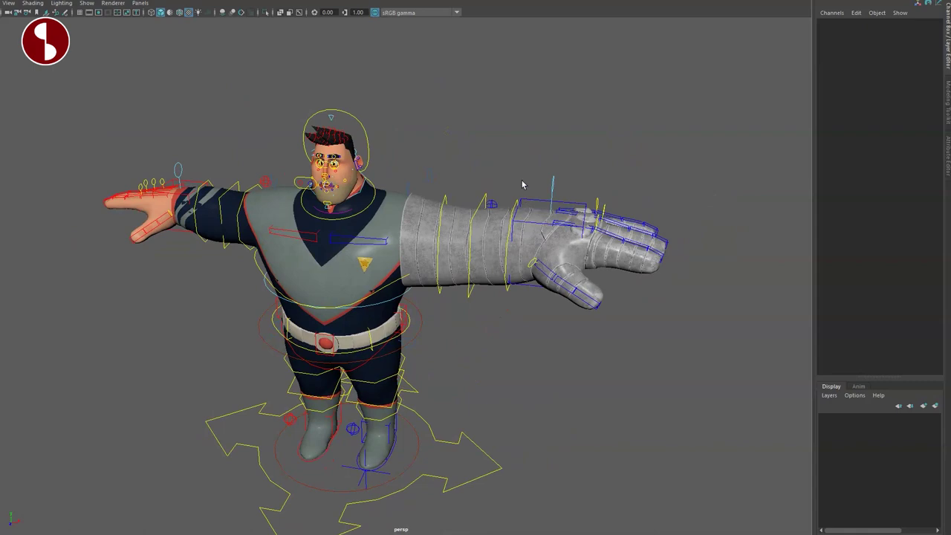
# Try stretching the left armored arm by moving its hand IK control to Translate X of about 10.352, toggle scene lighting, and undo the move.
pyautogui.click(545, 201)
pyautogui.moveTo(536, 262); pyautogui.dragTo(636, 270)
pyautogui.press('7')
pyautogui.press('6')
pyautogui.keyDown('alt'); pyautogui.moveTo(407, 362); pyautogui.dragTo(414, 353); pyautogui.keyUp('alt')
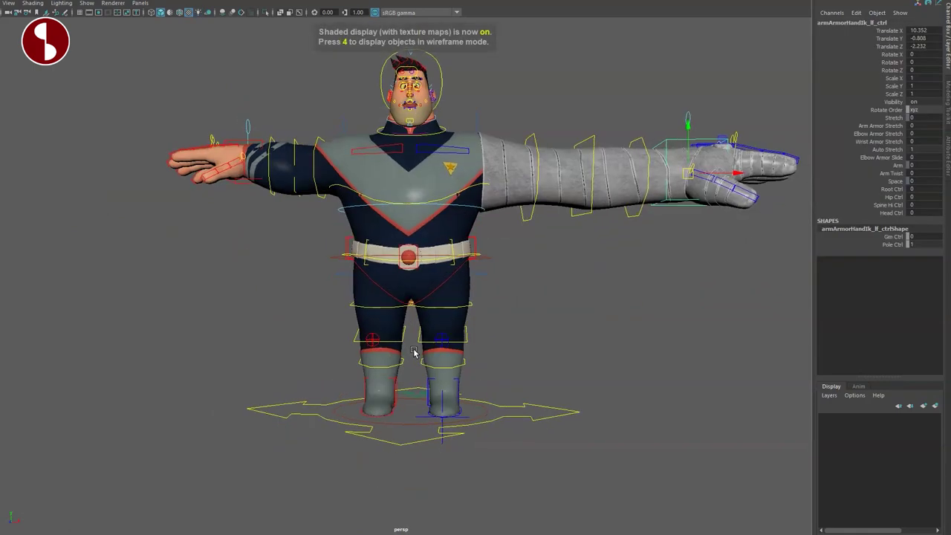
pyautogui.hotkey('ctrl', 'z')
pyautogui.hotkey('ctrl', 'z')
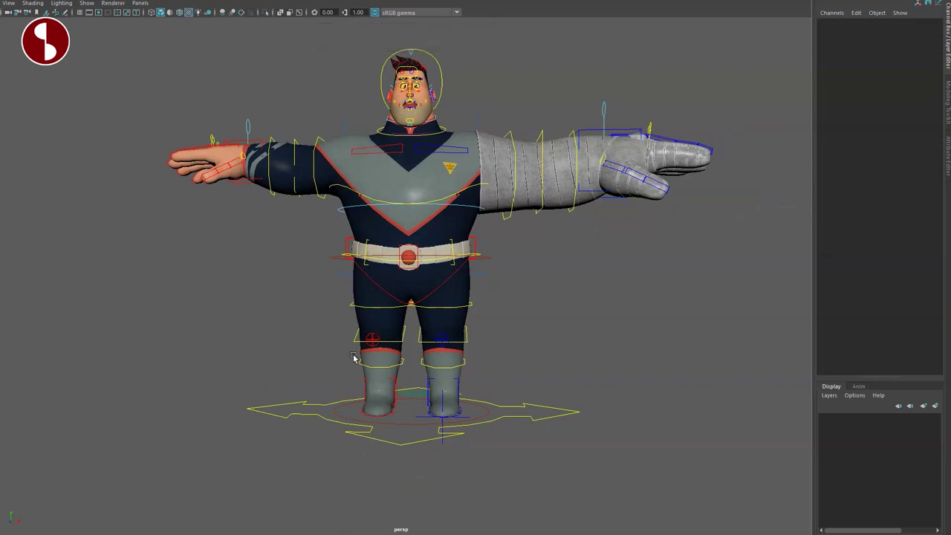
# Inspect the visibility control's attributes and try adjusting the left armored arm's middle ribbon control, undoing the adjustment.
pyautogui.keyDown('alt'); pyautogui.moveTo(325, 351); pyautogui.dragTo(323, 376); pyautogui.keyUp('alt')
pyautogui.click(413, 371)
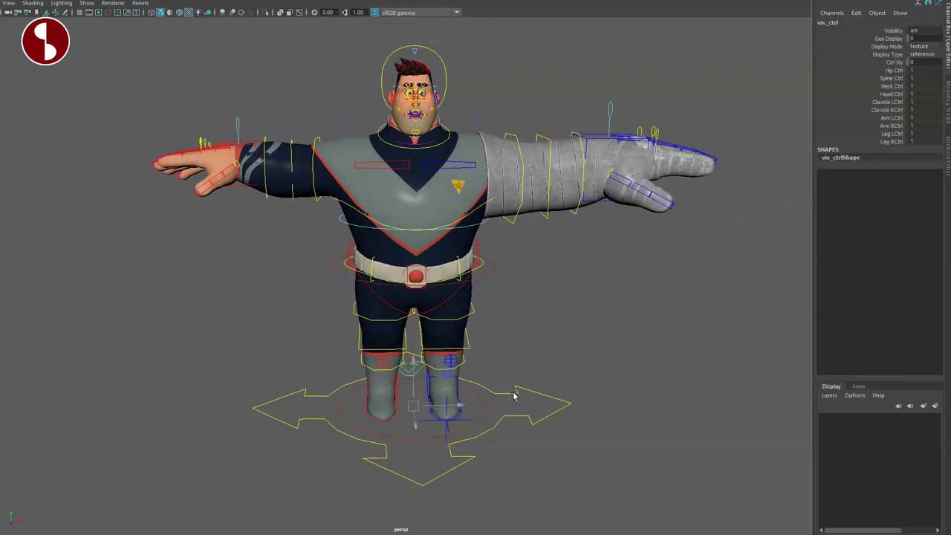
pyautogui.click(534, 418)
pyautogui.click(544, 136)
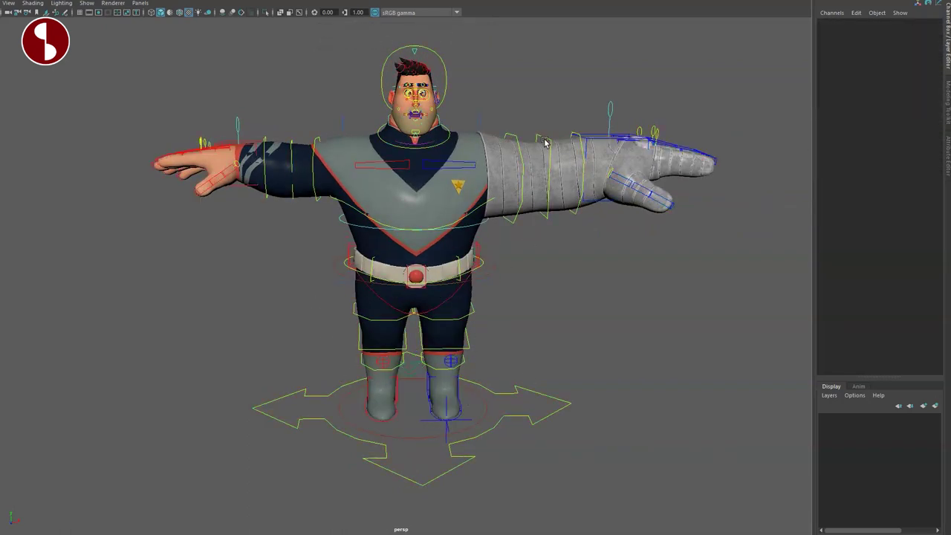
pyautogui.click(548, 186)
pyautogui.moveTo(545, 168); pyautogui.dragTo(568, 194)
pyautogui.hotkey('ctrl', 'z')
# Try scaling the middle spine control to about 0.631 and altering the control at the waist, undoing both changes.
pyautogui.keyDown('alt'); pyautogui.moveTo(312, 269); pyautogui.dragTo(447, 254); pyautogui.keyUp('alt')
pyautogui.press('q')
pyautogui.click(379, 213)
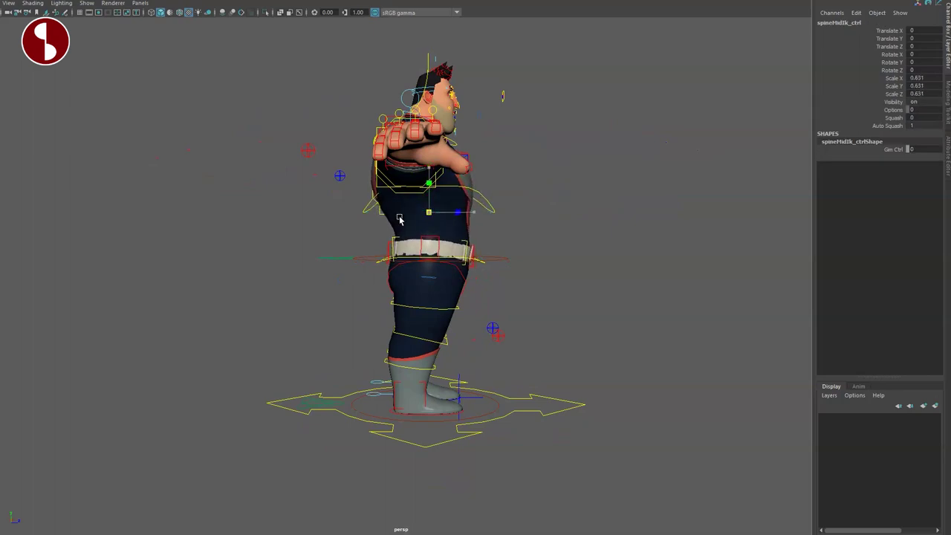
pyautogui.click(502, 261)
pyautogui.moveTo(431, 253); pyautogui.dragTo(294, 262)
pyautogui.press('q')
pyautogui.keyDown('alt'); pyautogui.moveTo(499, 317); pyautogui.dragTo(412, 317); pyautogui.keyUp('alt')
pyautogui.hotkey('ctrl', 'z')
pyautogui.hotkey('ctrl', 'z')
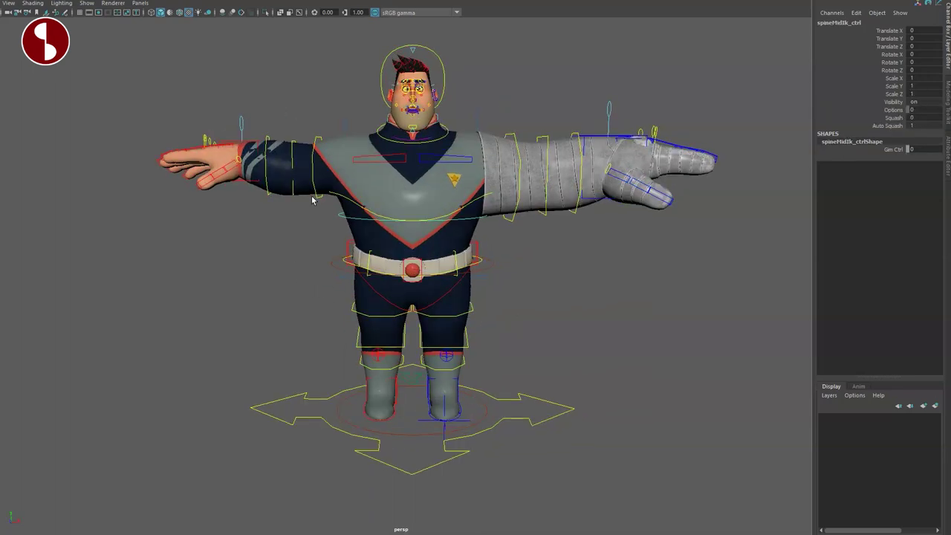
# Select the upper ribbon control on the character's right arm to inspect its attributes, and clear the selection.
pyautogui.click(312, 197)
pyautogui.click(317, 164)
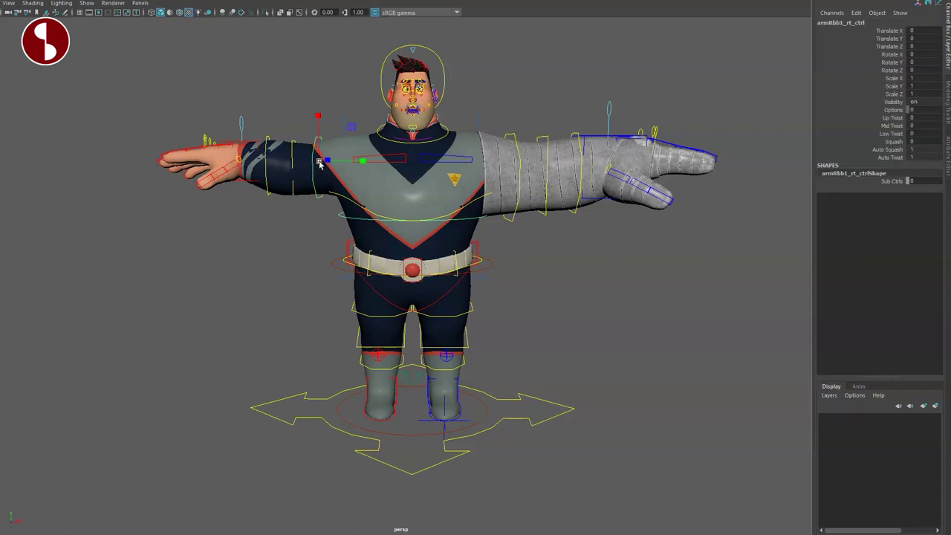
pyautogui.click(226, 281)
# Examine the character's head and facial controls up close.
pyautogui.moveTo(271, 294)
pyautogui.keyDown('alt'); pyautogui.mouseDown()
pyautogui.moveTo(472, 303)
pyautogui.moveTo(363, 293)
pyautogui.moveTo(271, 303)
pyautogui.mouseUp(); pyautogui.keyUp('alt')
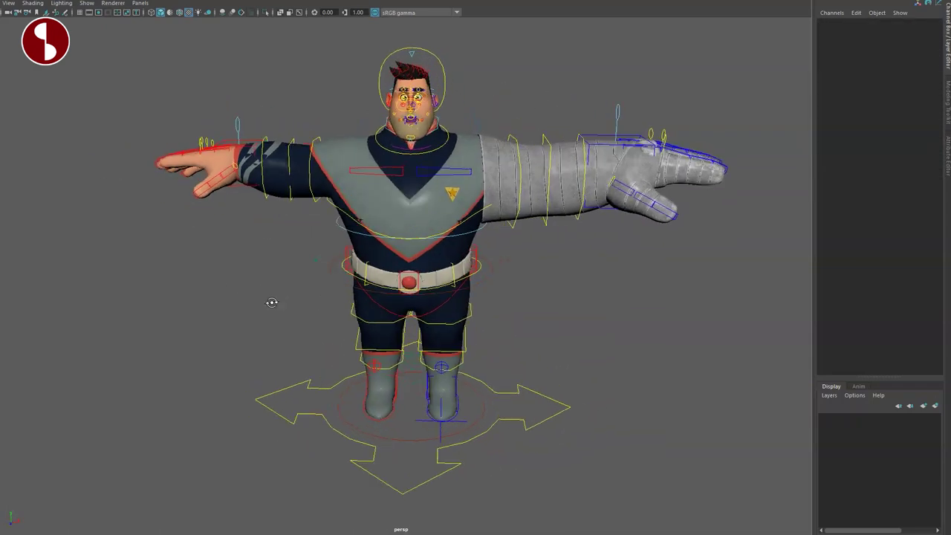
pyautogui.keyDown('alt'); pyautogui.moveTo(286, 312); pyautogui.dragTo(391, 384, button='right'); pyautogui.keyUp('alt')
pyautogui.keyDown('alt'); pyautogui.moveTo(386, 230); pyautogui.dragTo(403, 453, button='middle'); pyautogui.keyUp('alt')
pyautogui.keyDown('alt'); pyautogui.moveTo(403, 454); pyautogui.dragTo(364, 378); pyautogui.keyUp('alt')
pyautogui.keyDown('alt'); pyautogui.moveTo(365, 378); pyautogui.dragTo(298, 366, button='middle'); pyautogui.keyUp('alt')
pyautogui.keyDown('alt'); pyautogui.moveTo(304, 368); pyautogui.dragTo(420, 431, button='right'); pyautogui.keyUp('alt')
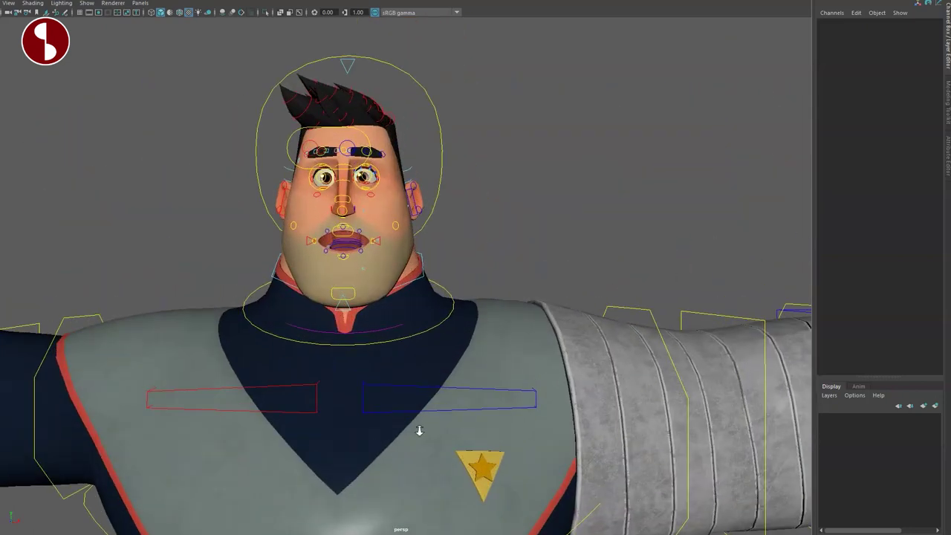
pyautogui.keyDown('alt'); pyautogui.moveTo(420, 431); pyautogui.dragTo(484, 459, button='middle'); pyautogui.keyUp('alt')
pyautogui.keyDown('alt'); pyautogui.moveTo(475, 445); pyautogui.dragTo(410, 385, button='right'); pyautogui.keyUp('alt')
pyautogui.moveTo(370, 374)
pyautogui.keyDown('alt'); pyautogui.mouseDown()
pyautogui.moveTo(392, 378)
pyautogui.moveTo(376, 371)
pyautogui.mouseUp(); pyautogui.keyUp('alt')
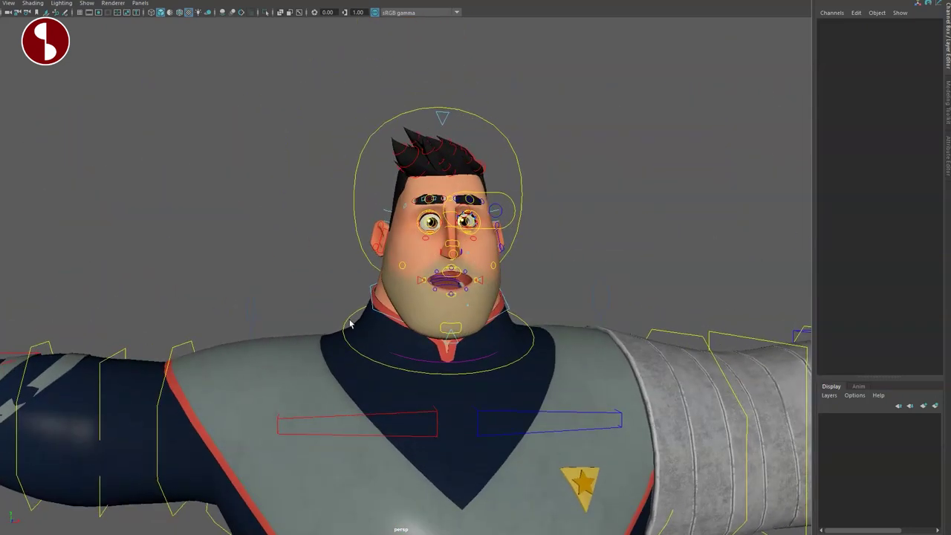
# Examine the complete character and its control layout from the front, from the upper body out to full height.
pyautogui.keyDown('alt'); pyautogui.moveTo(350, 324); pyautogui.dragTo(315, 314, button='right'); pyautogui.keyUp('alt')
pyautogui.keyDown('alt'); pyautogui.moveTo(315, 315); pyautogui.dragTo(344, 286, button='middle'); pyautogui.keyUp('alt')
pyautogui.keyDown('alt'); pyautogui.moveTo(464, 399); pyautogui.dragTo(412, 369, button='right'); pyautogui.keyUp('alt')
pyautogui.keyDown('alt'); pyautogui.moveTo(412, 370); pyautogui.dragTo(386, 339, button='middle'); pyautogui.keyUp('alt')
pyautogui.keyDown('alt'); pyautogui.moveTo(386, 339); pyautogui.dragTo(421, 391); pyautogui.keyUp('alt')
pyautogui.keyDown('alt'); pyautogui.moveTo(420, 392); pyautogui.dragTo(429, 352, button='middle'); pyautogui.keyUp('alt')
pyautogui.keyDown('alt'); pyautogui.moveTo(429, 352); pyautogui.dragTo(392, 348, button='right'); pyautogui.keyUp('alt')
pyautogui.keyDown('alt'); pyautogui.moveTo(392, 348); pyautogui.dragTo(388, 367); pyautogui.keyUp('alt')
pyautogui.keyDown('alt'); pyautogui.moveTo(388, 367); pyautogui.dragTo(435, 364, button='middle'); pyautogui.keyUp('alt')
pyautogui.keyDown('alt'); pyautogui.moveTo(435, 364); pyautogui.dragTo(406, 362, button='right'); pyautogui.keyUp('alt')
pyautogui.keyDown('alt'); pyautogui.moveTo(405, 363); pyautogui.dragTo(419, 357); pyautogui.keyUp('alt')
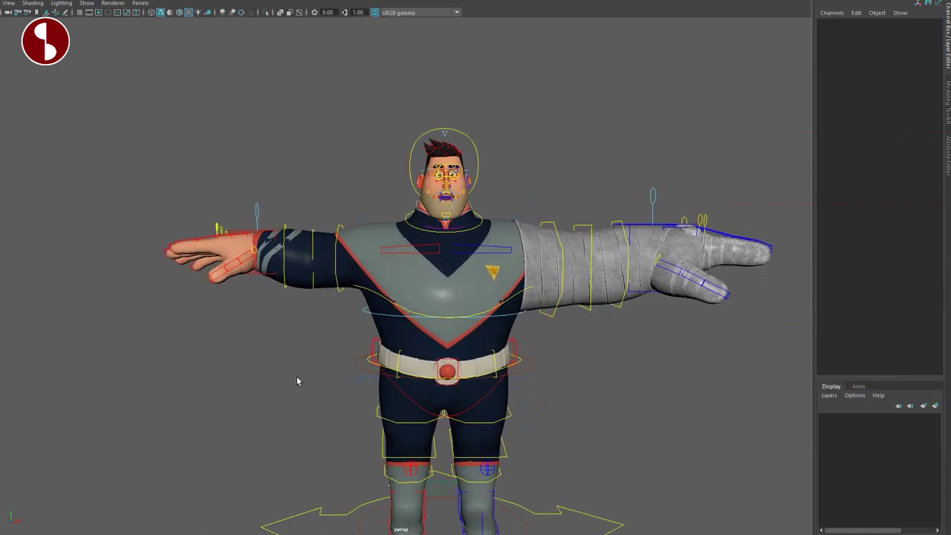
pyautogui.keyDown('alt'); pyautogui.moveTo(367, 393); pyautogui.dragTo(347, 363); pyautogui.keyUp('alt')
pyautogui.keyDown('alt'); pyautogui.moveTo(349, 362); pyautogui.dragTo(356, 302, button='middle'); pyautogui.keyUp('alt')
pyautogui.keyDown('alt'); pyautogui.moveTo(295, 331); pyautogui.dragTo(281, 301); pyautogui.keyUp('alt')
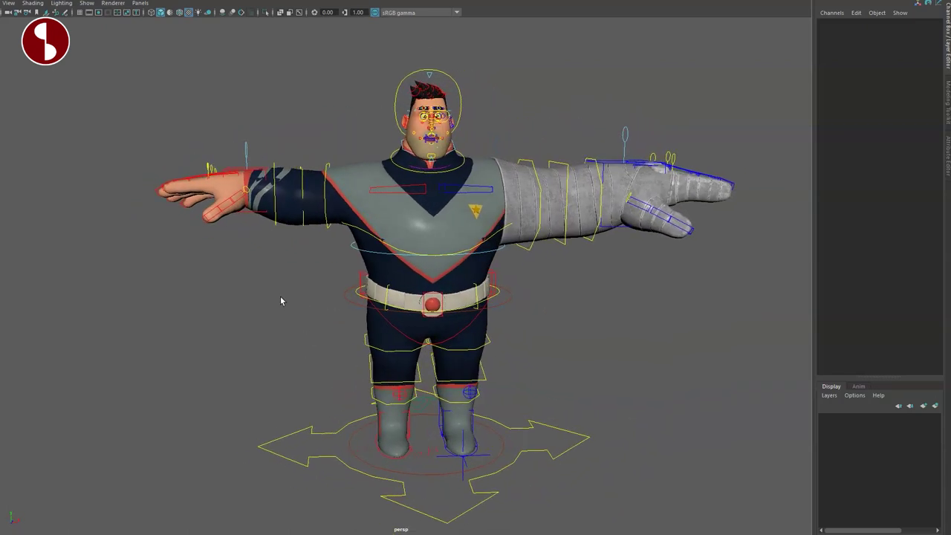